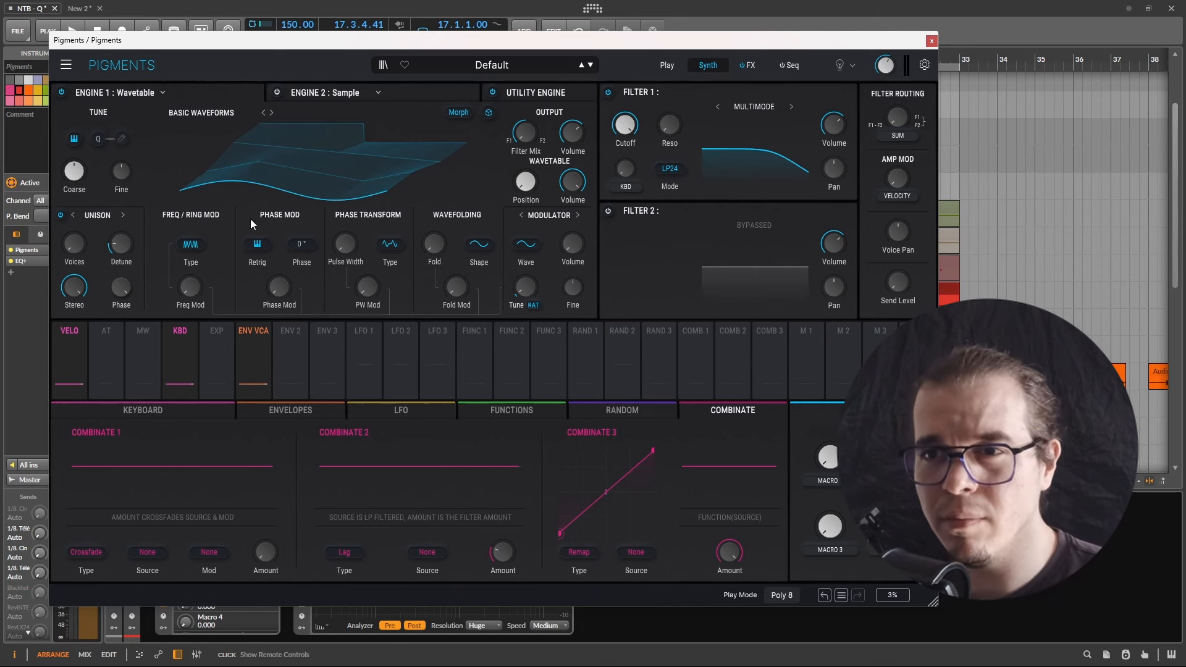
Step: Load the Downer wavetable into Engine 1, raise its wavetable position, and audition the sound
click(232, 114)
click(199, 239)
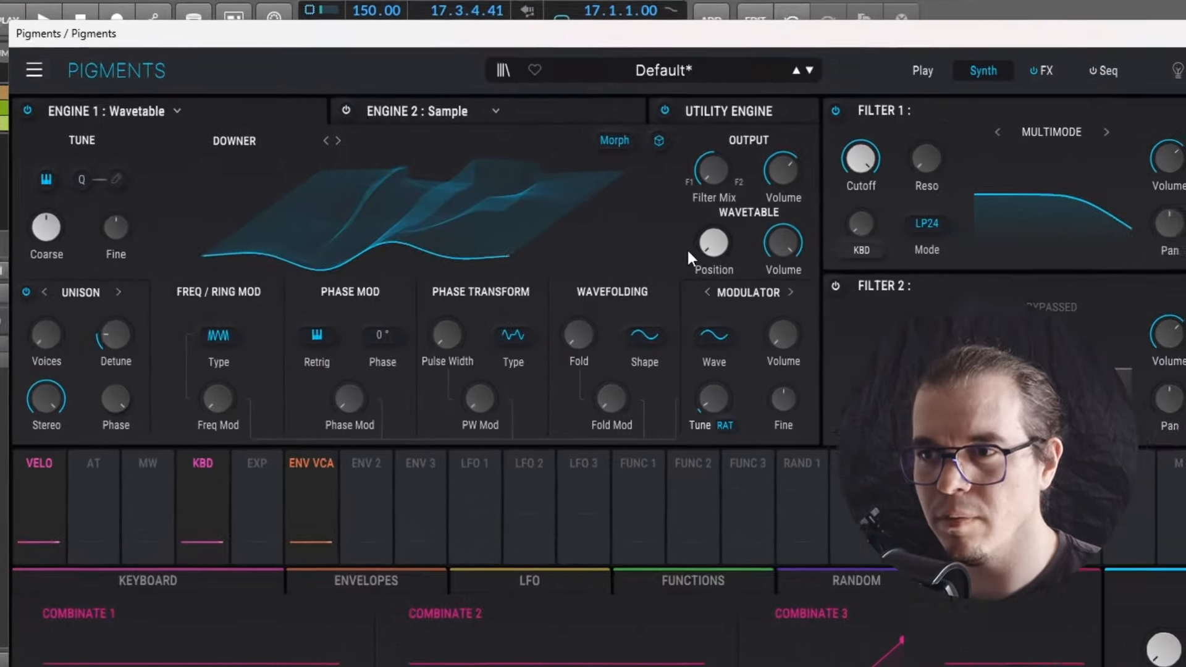
drag(525, 182, 526, 112)
mouse_move(722, 245)
mouse_down()
mouse_move(722, 282)
mouse_move(722, 261)
mouse_up()
key(space)
key(space)
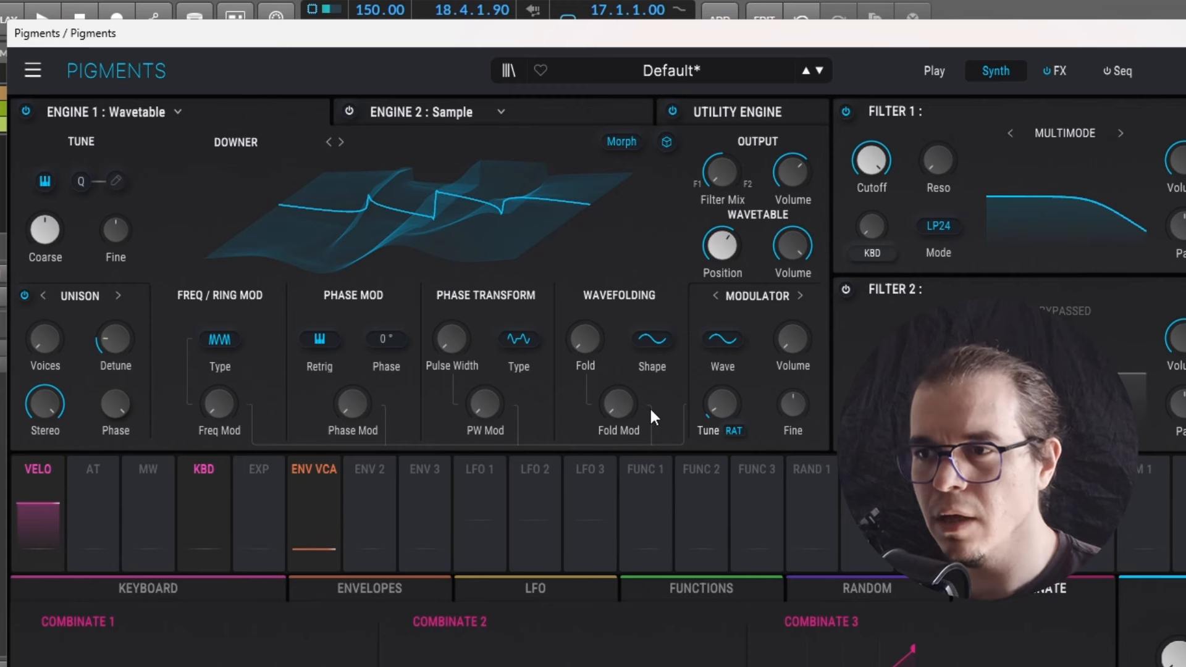
Step: Set Engine 1's modulator wave to Ramp, switch its tuning to absolute, and lower the modulator tune
click(722, 340)
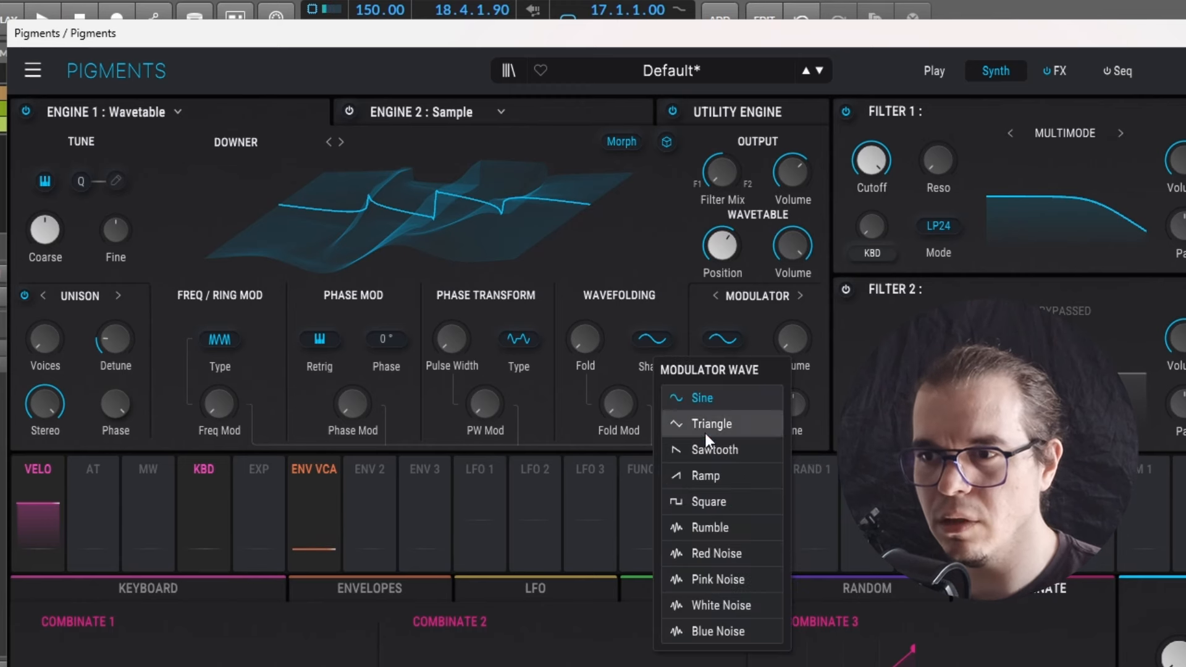
click(718, 475)
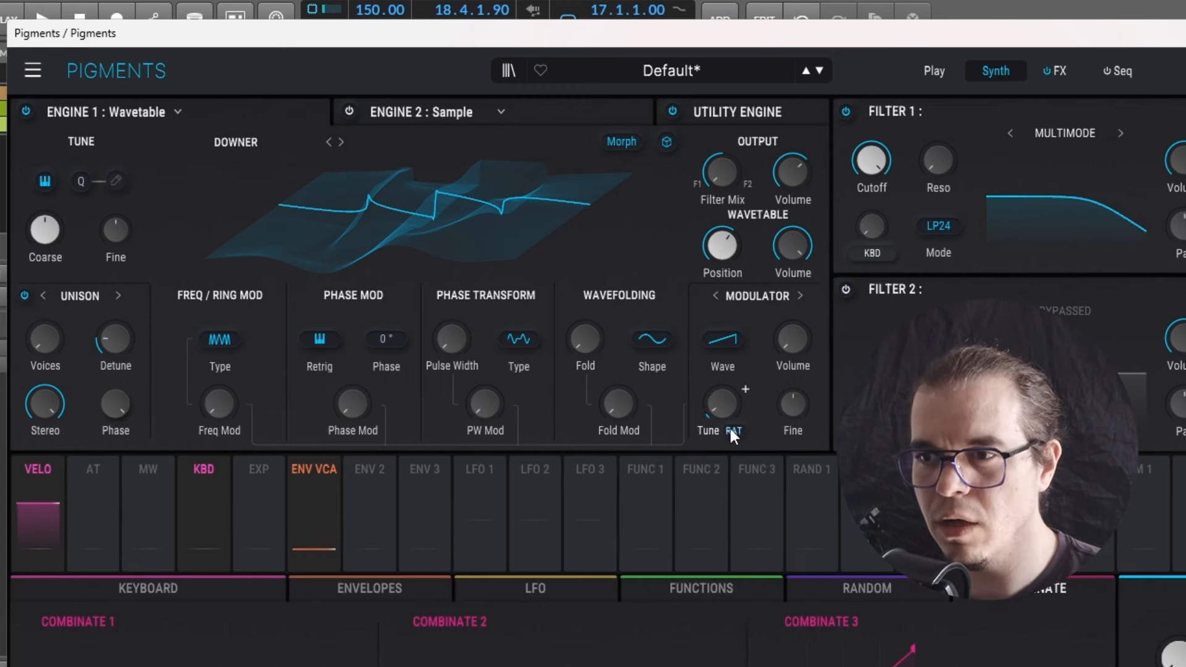
click(731, 432)
click(720, 530)
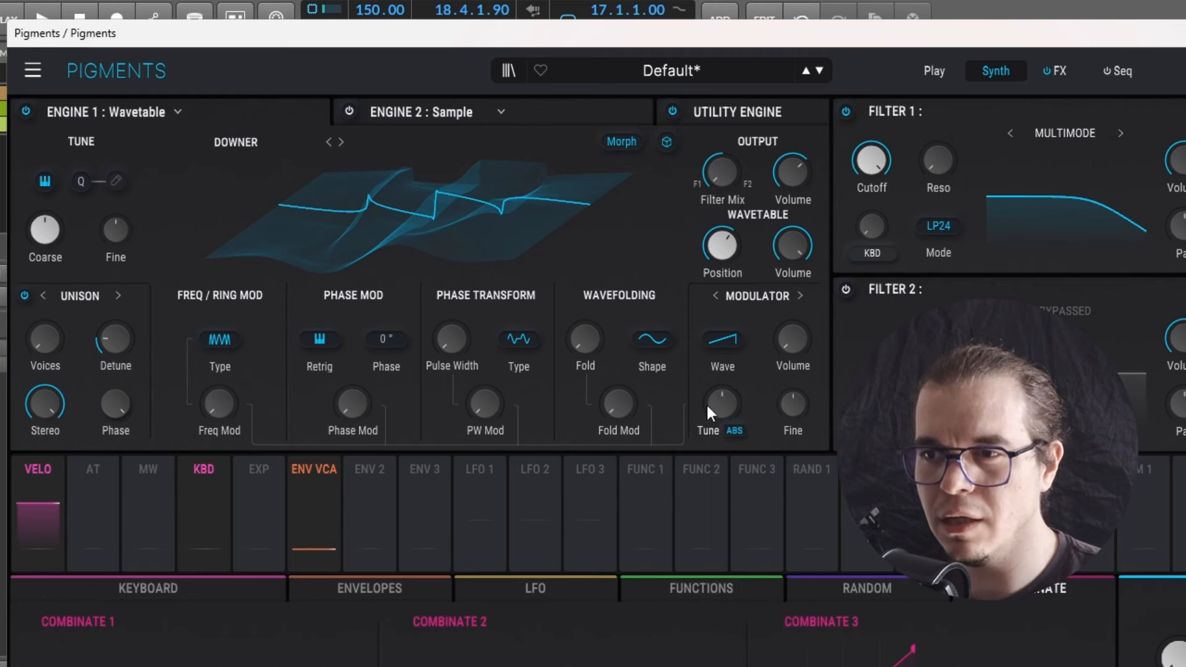
mouse_move(707, 403)
mouse_down()
mouse_move(708, 377)
mouse_move(722, 415)
mouse_up()
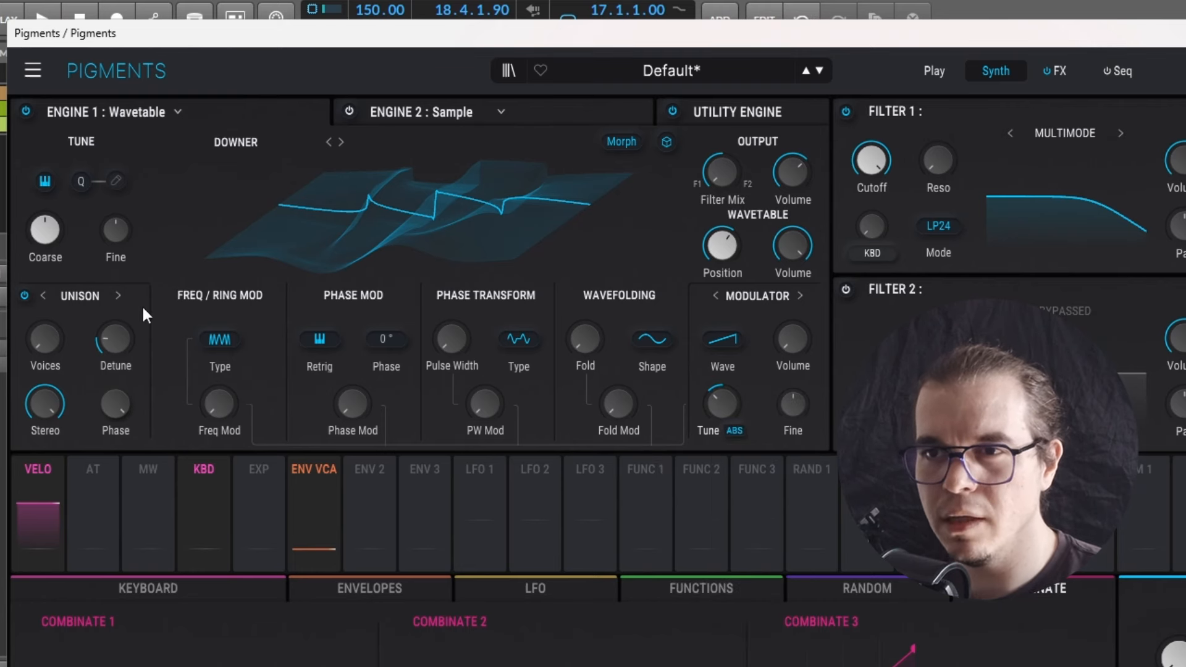
Step: Raise Engine 1's coarse tuning and frequency modulation amount while playing the sound
drag(32, 240, 32, 218)
key(space)
drag(226, 413, 226, 389)
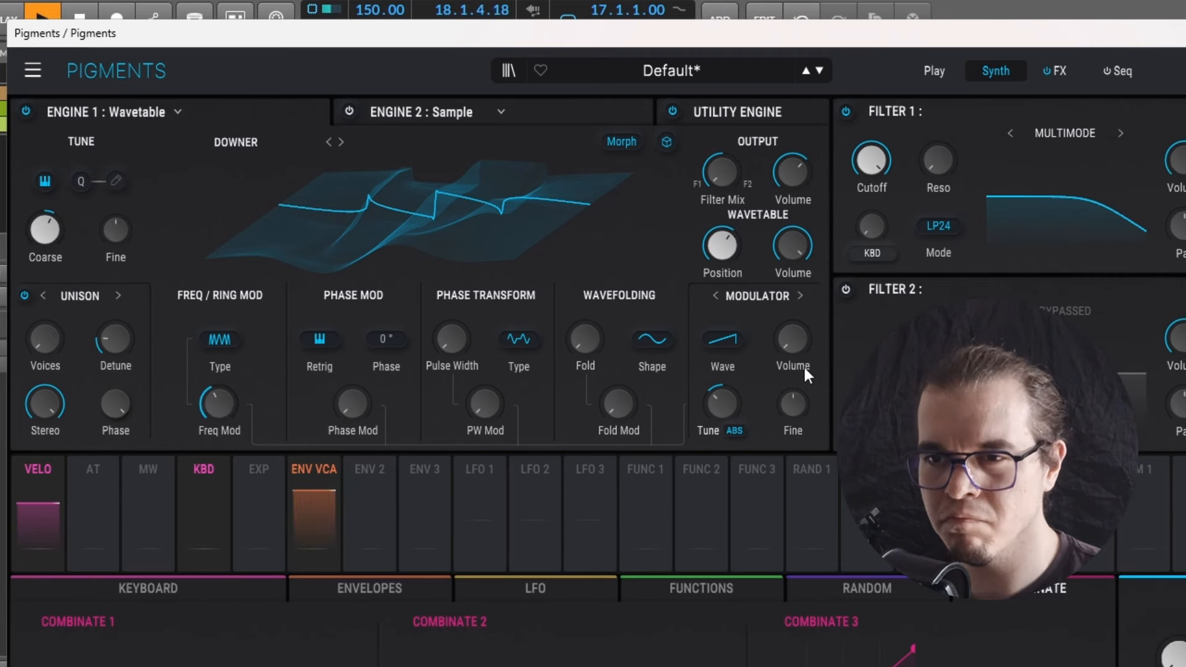
key(space)
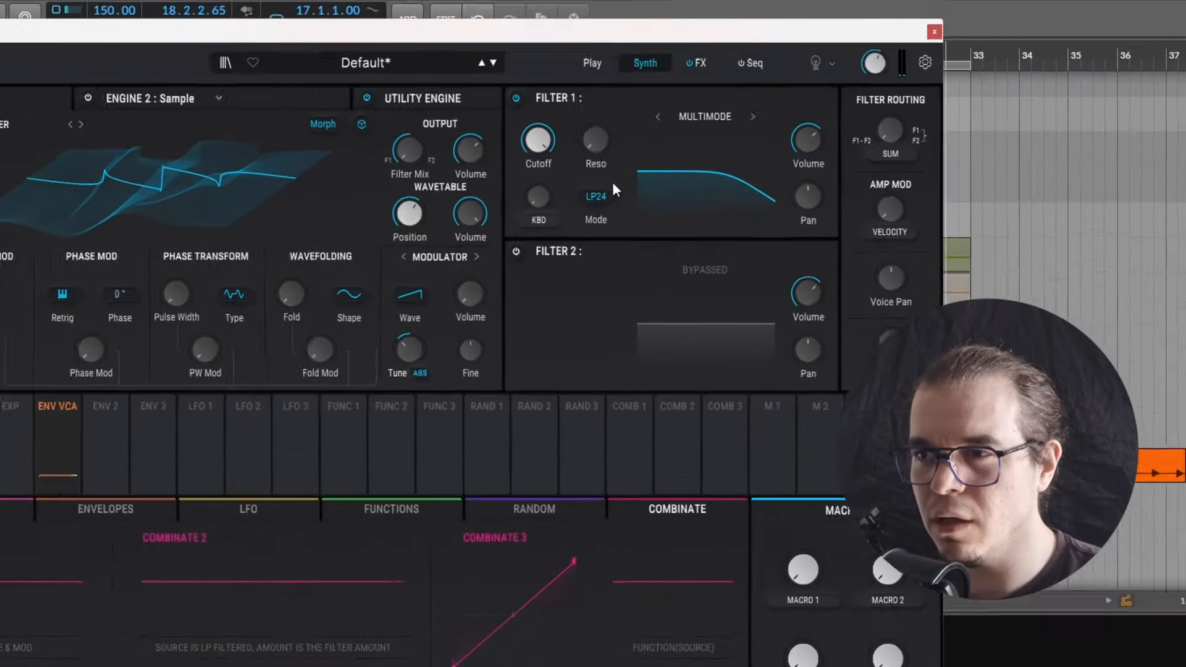
Step: Set Filter 1 to HP24 mode, then adjust its resonance and cutoff during playback
click(596, 196)
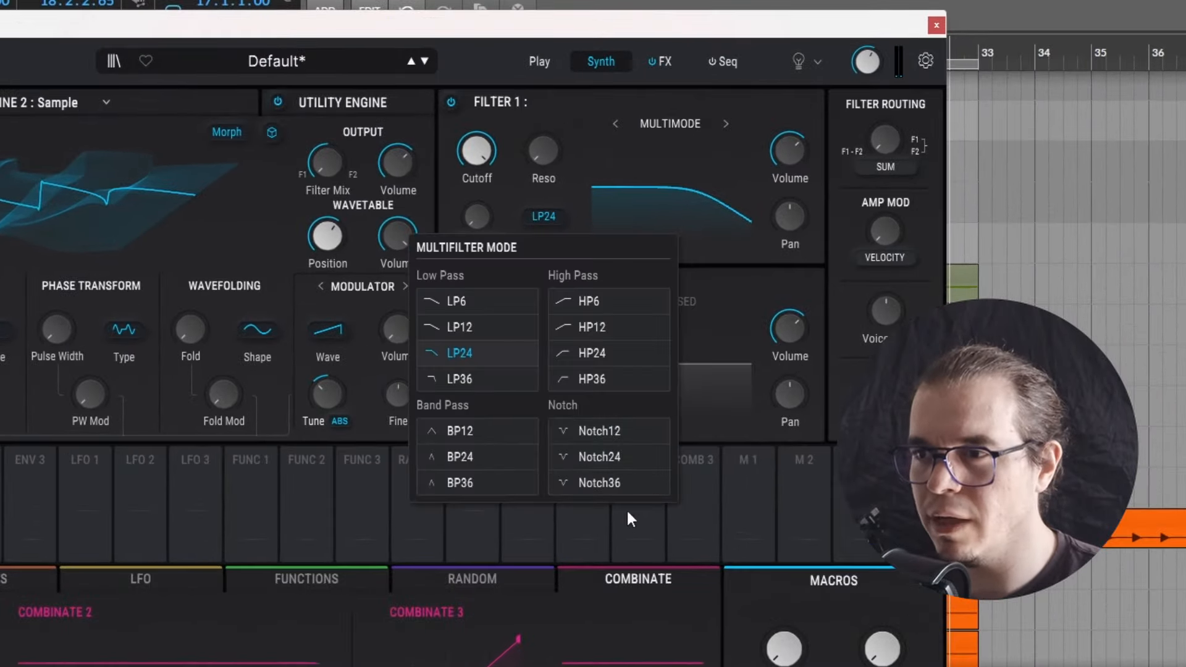
click(649, 314)
drag(538, 143, 548, 88)
key(space)
mouse_move(477, 150)
mouse_down()
mouse_move(477, 128)
mouse_move(477, 149)
mouse_up()
key(space)
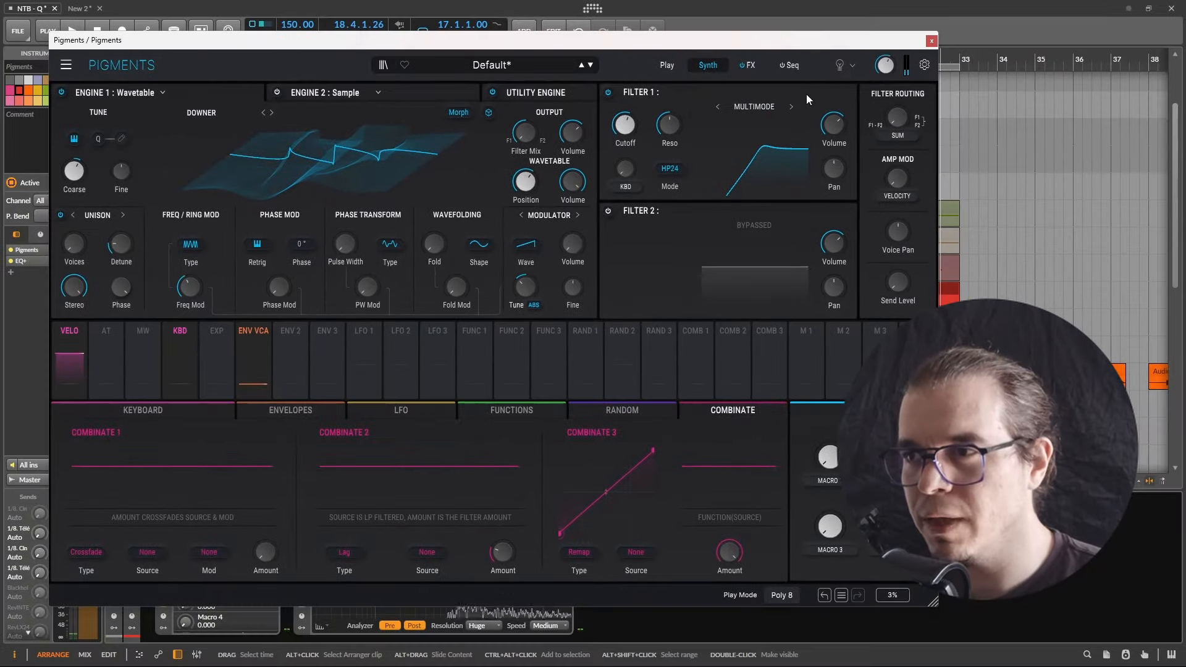
Step: Enable the sequencer, turn off randomization on every track except gate length, and apply the randomized gate lengths
click(759, 63)
click(782, 65)
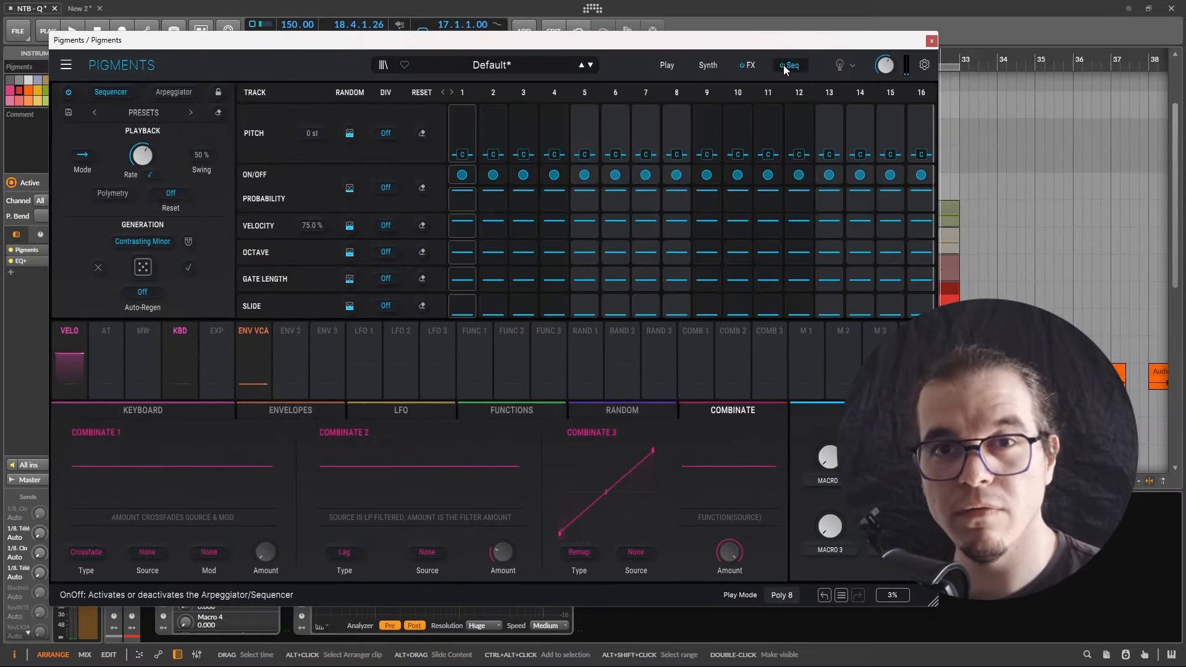
click(142, 266)
drag(350, 135, 349, 263)
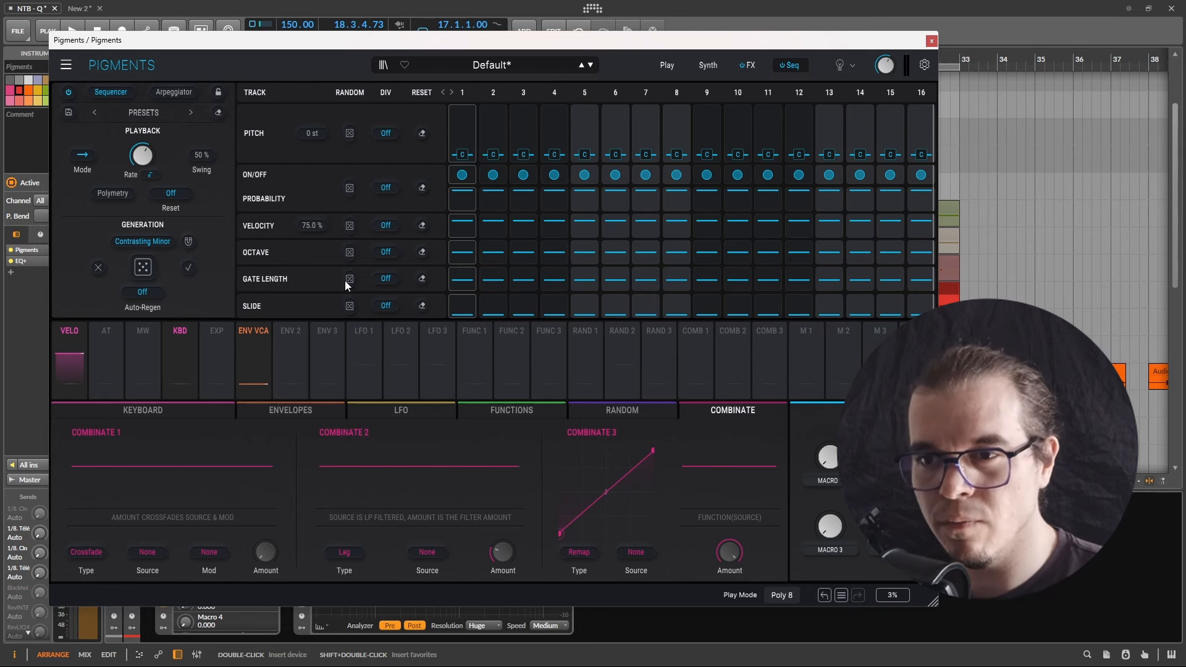
drag(350, 278, 349, 269)
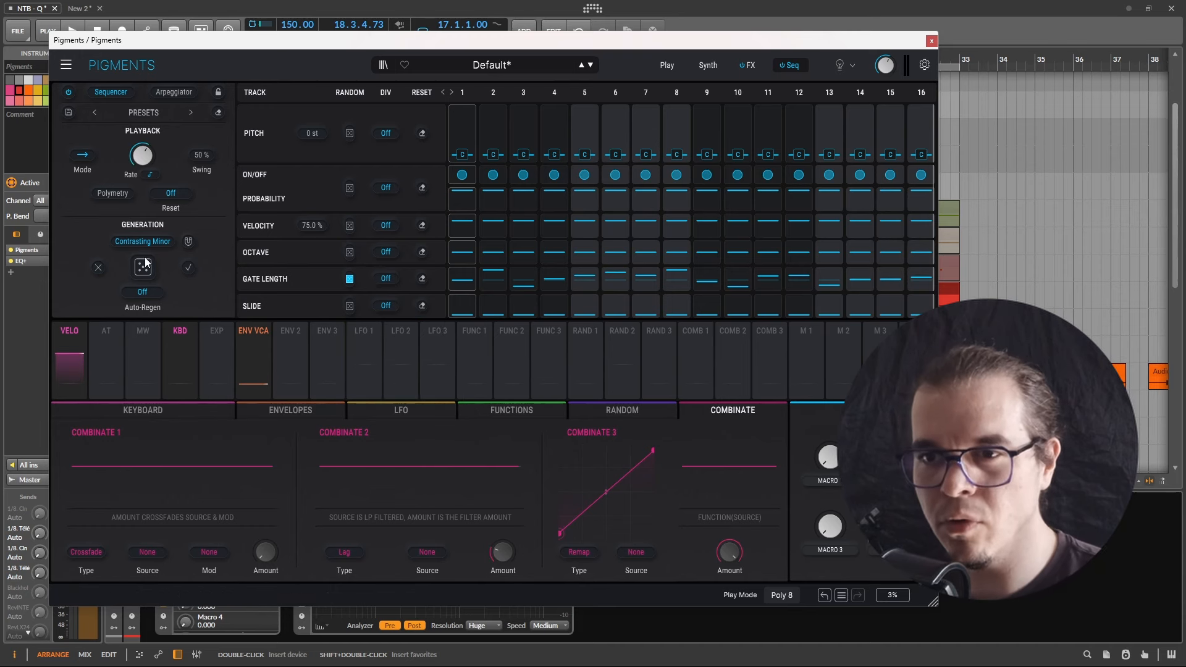
click(189, 269)
Step: Play the sequence and redraw the gate lengths across the sixteen steps
key(space)
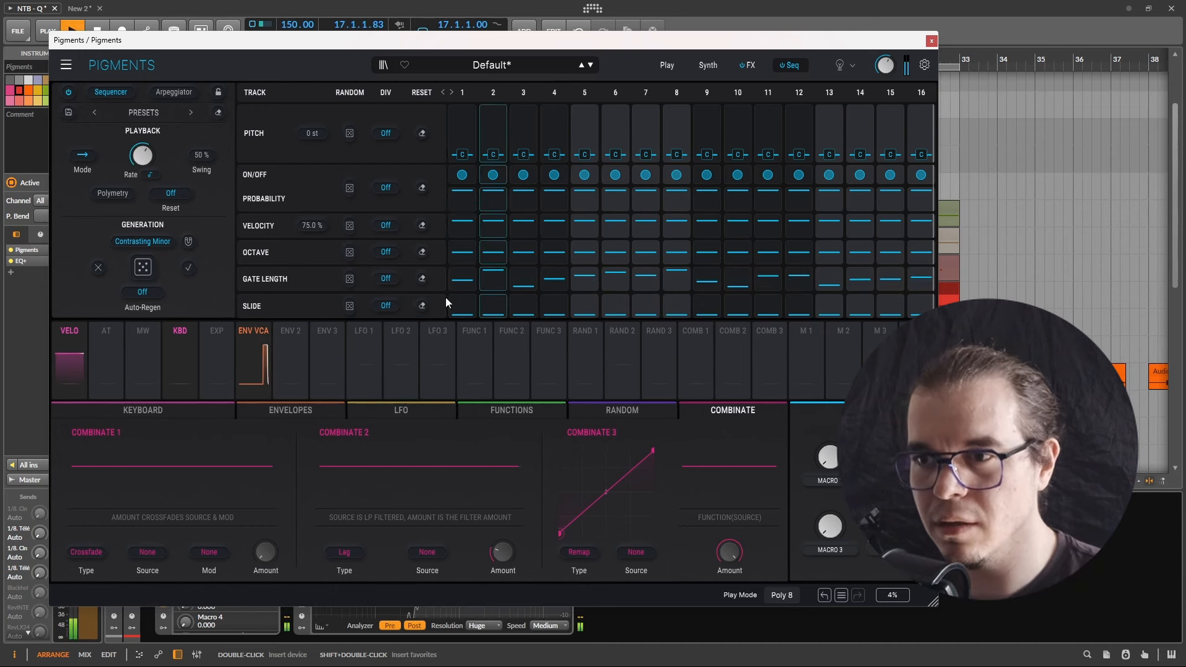
click(676, 281)
drag(471, 283, 920, 284)
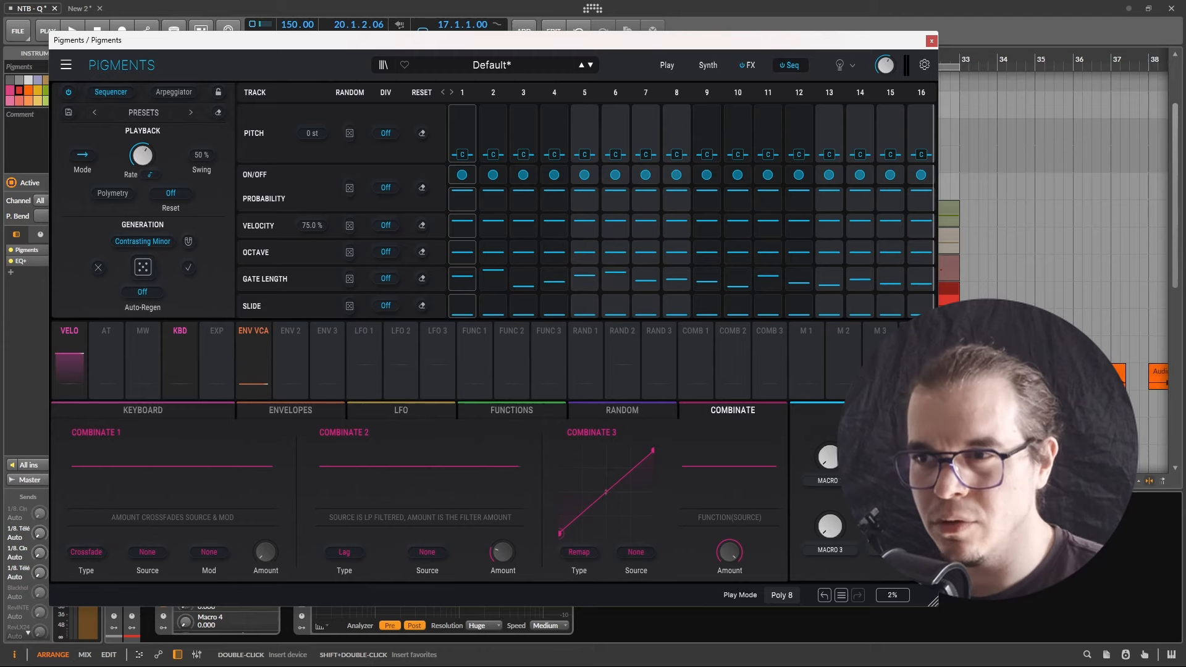
Step: Lock sequencer steps 1 to 6 and 9 to 12 against randomization
click(462, 92)
click(554, 92)
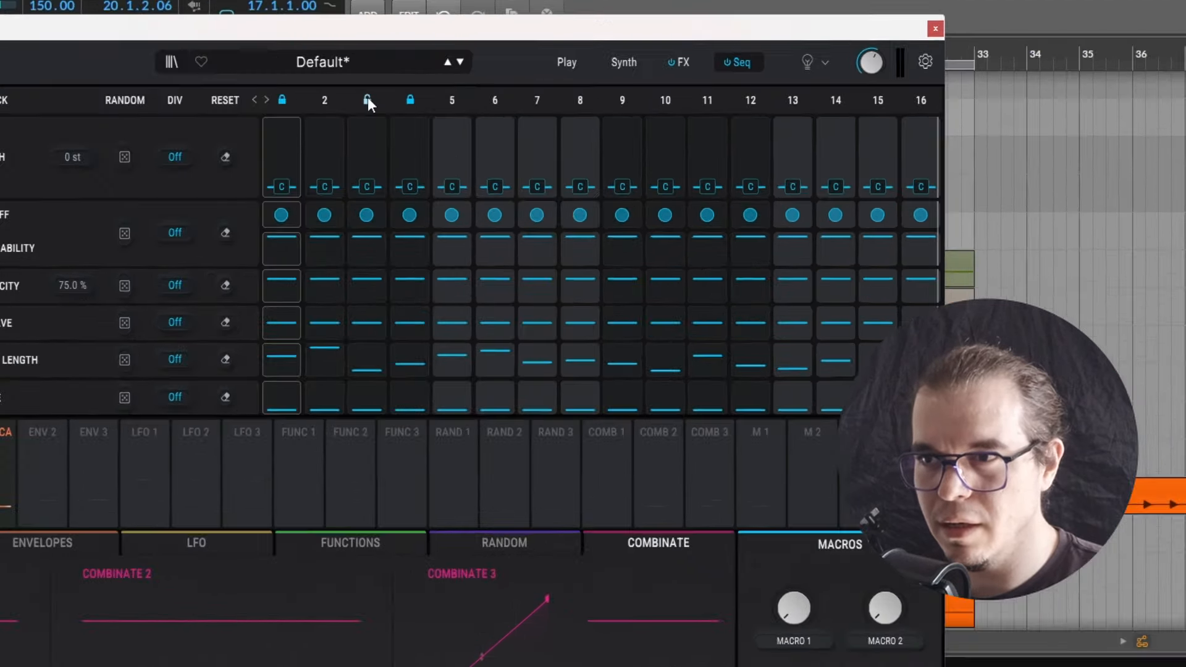
click(368, 100)
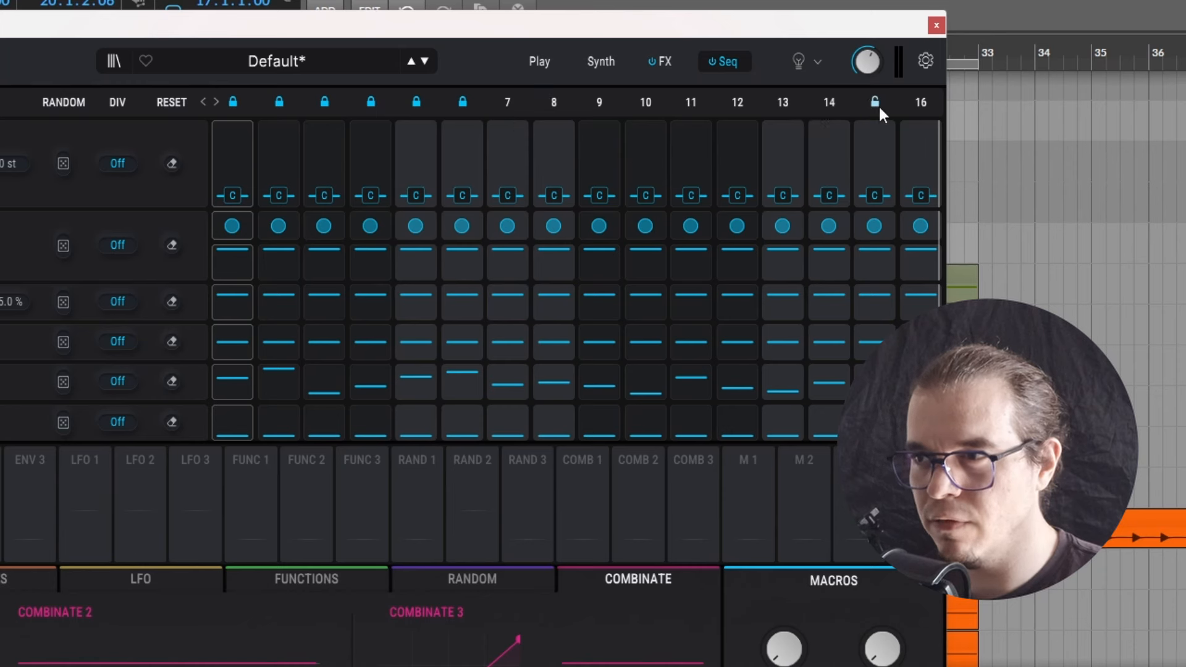
click(599, 102)
click(645, 102)
click(691, 102)
click(737, 102)
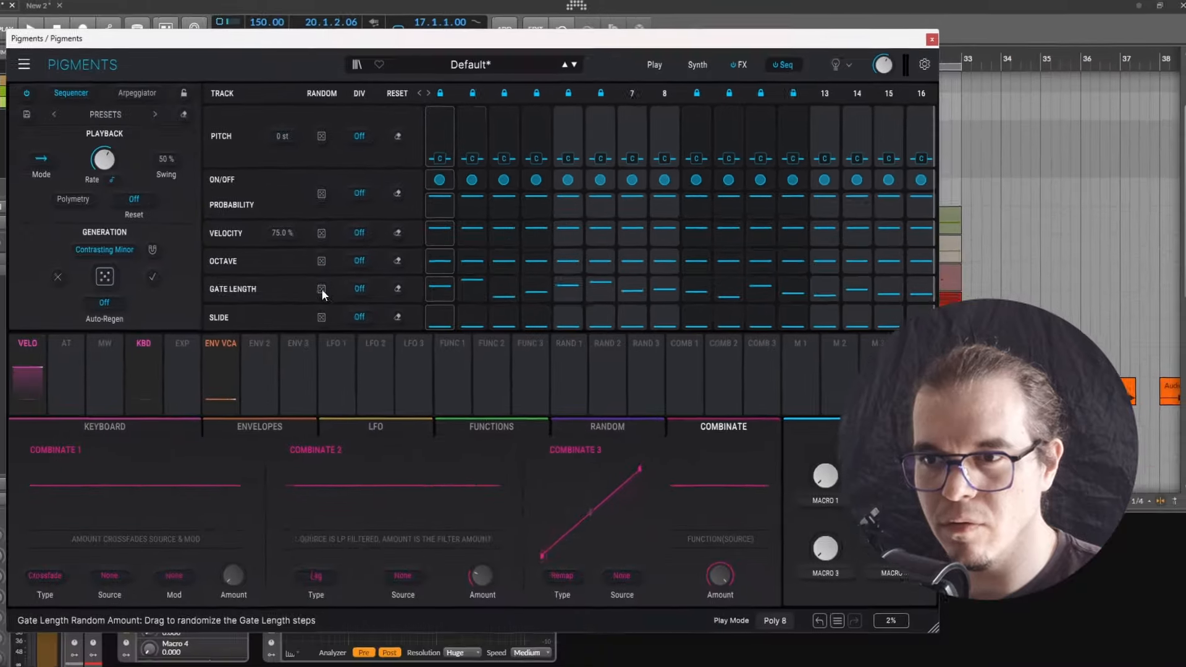
Step: Randomize the gate lengths of the unlocked steps, set auto-regeneration to 1 bar, and fine-tune the random amount during playback
drag(321, 289, 321, 269)
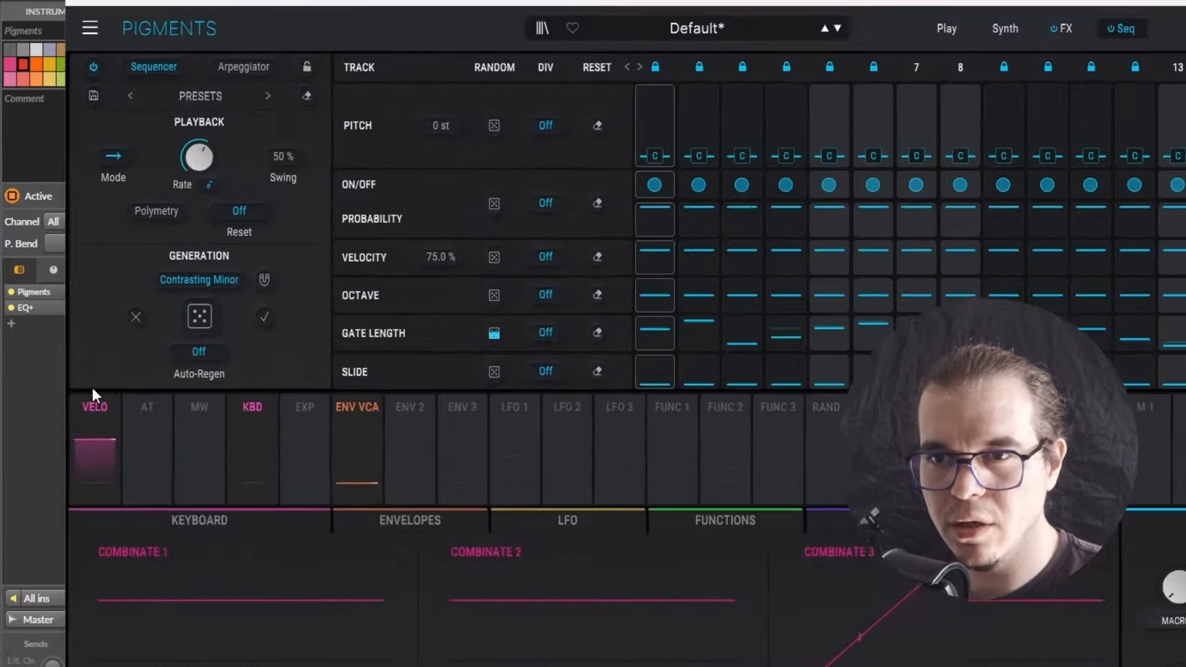
click(198, 351)
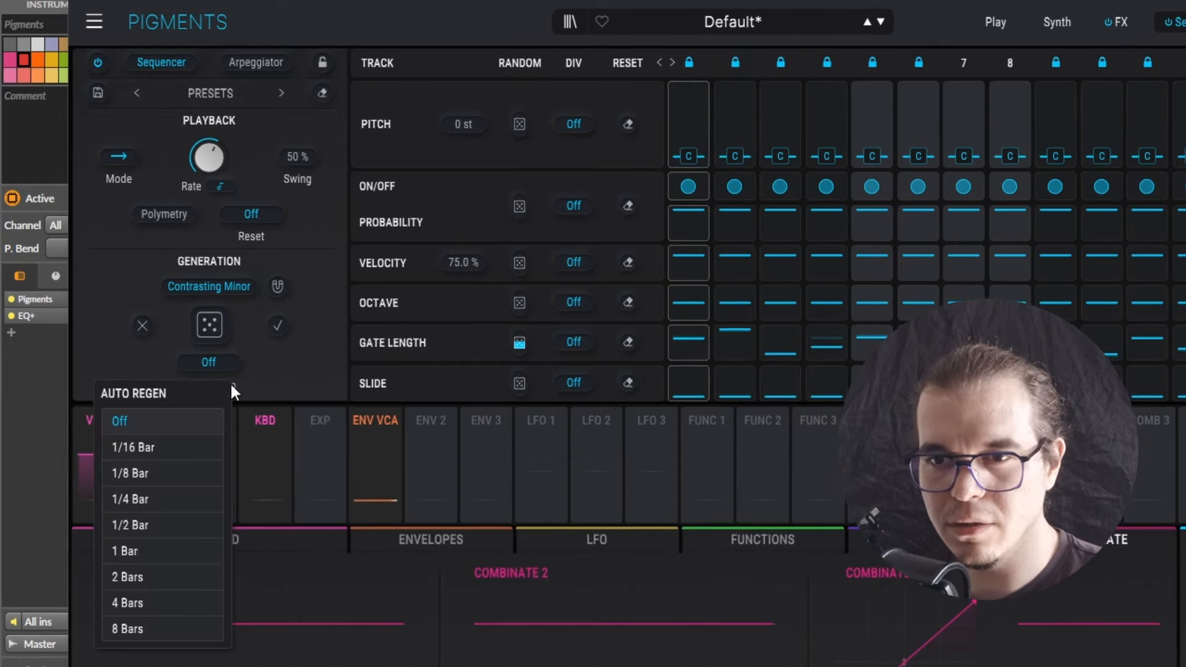
click(191, 551)
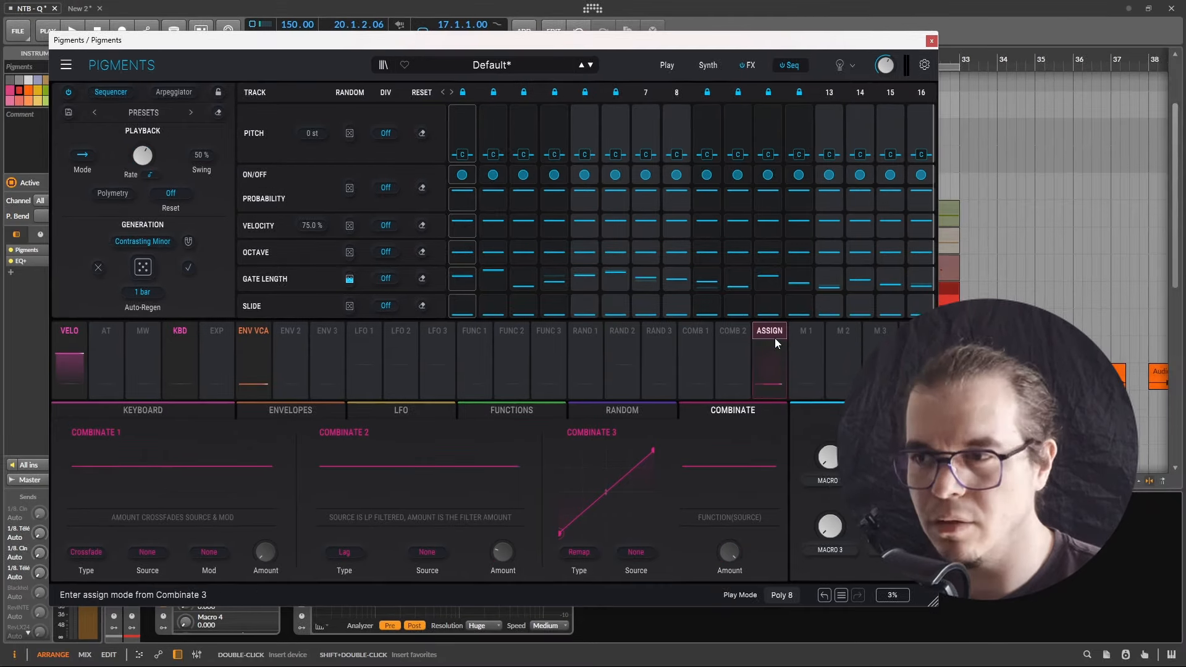
key(space)
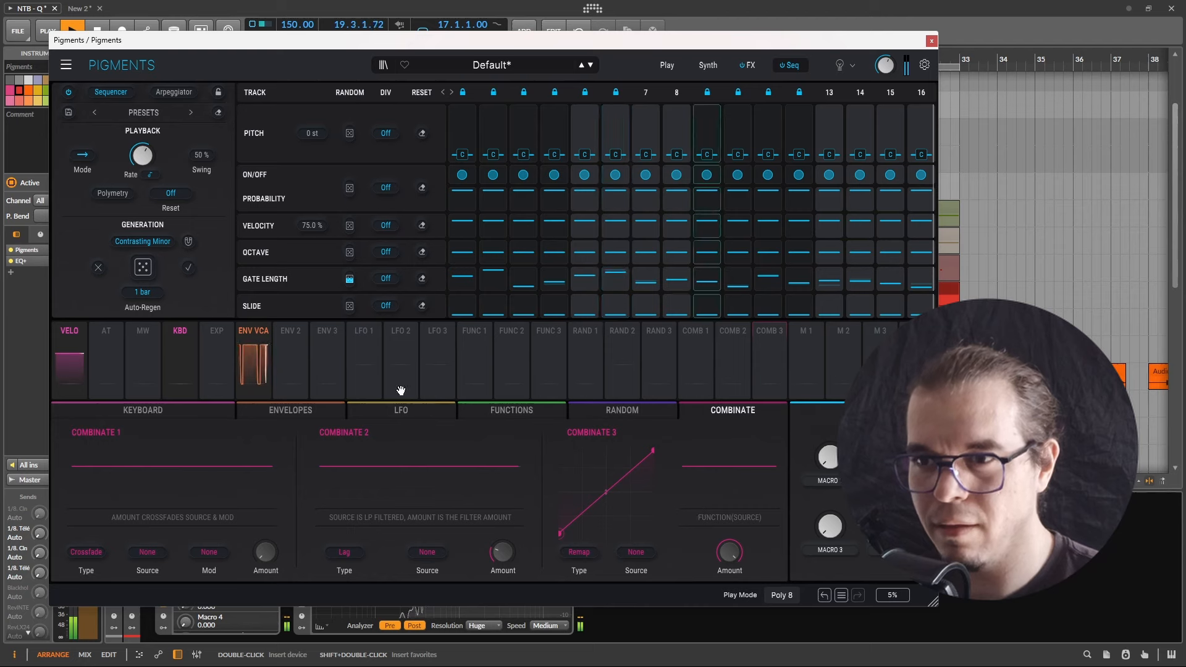
drag(349, 280, 349, 269)
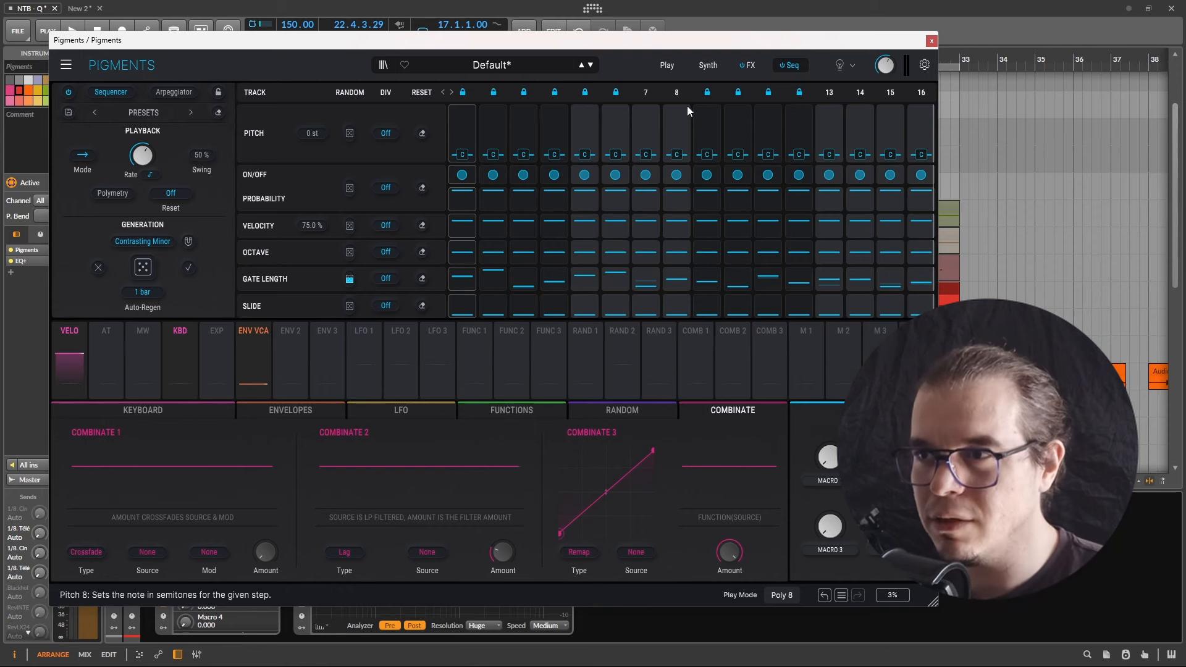
Step: Modulate Filter 1's cutoff with Random 2, adjust the cutoff and modulation amount, and audition the result
click(701, 68)
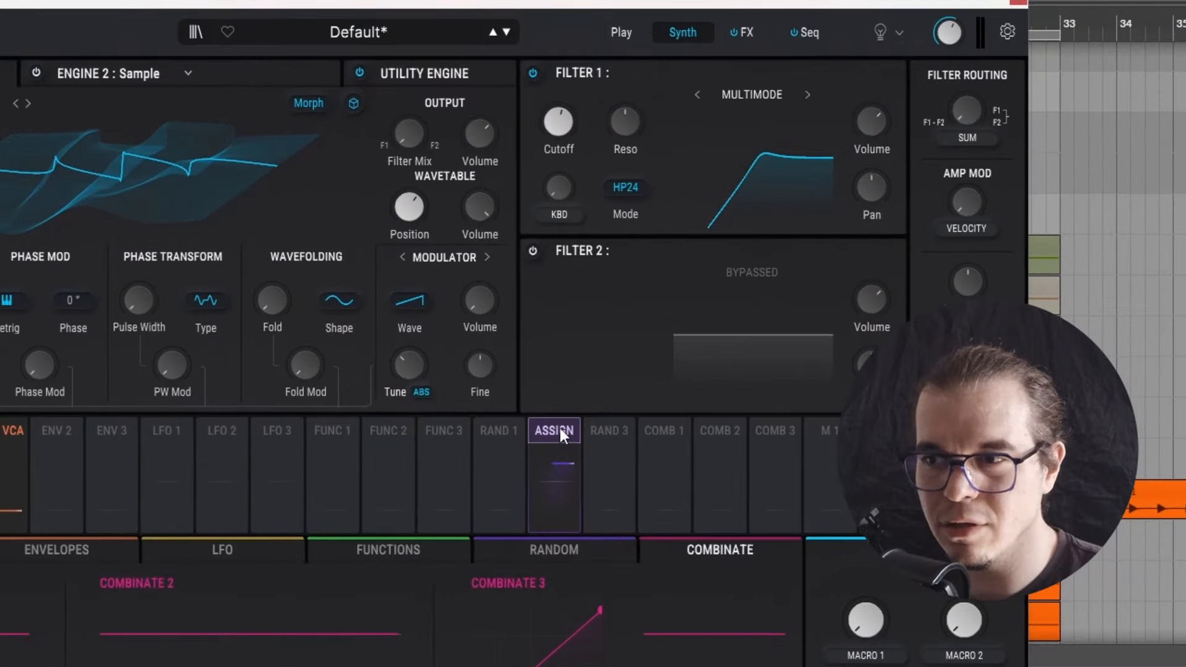
drag(622, 330, 593, 128)
drag(510, 128, 558, 176)
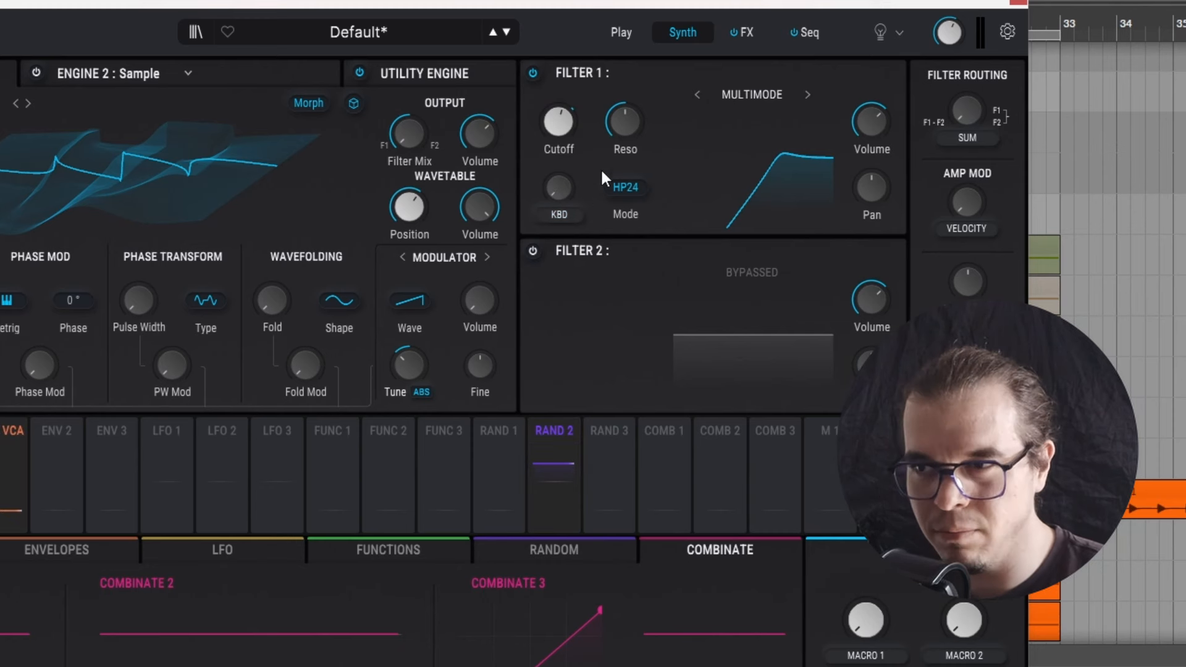
drag(558, 121, 580, 171)
drag(550, 435, 556, 176)
key(space)
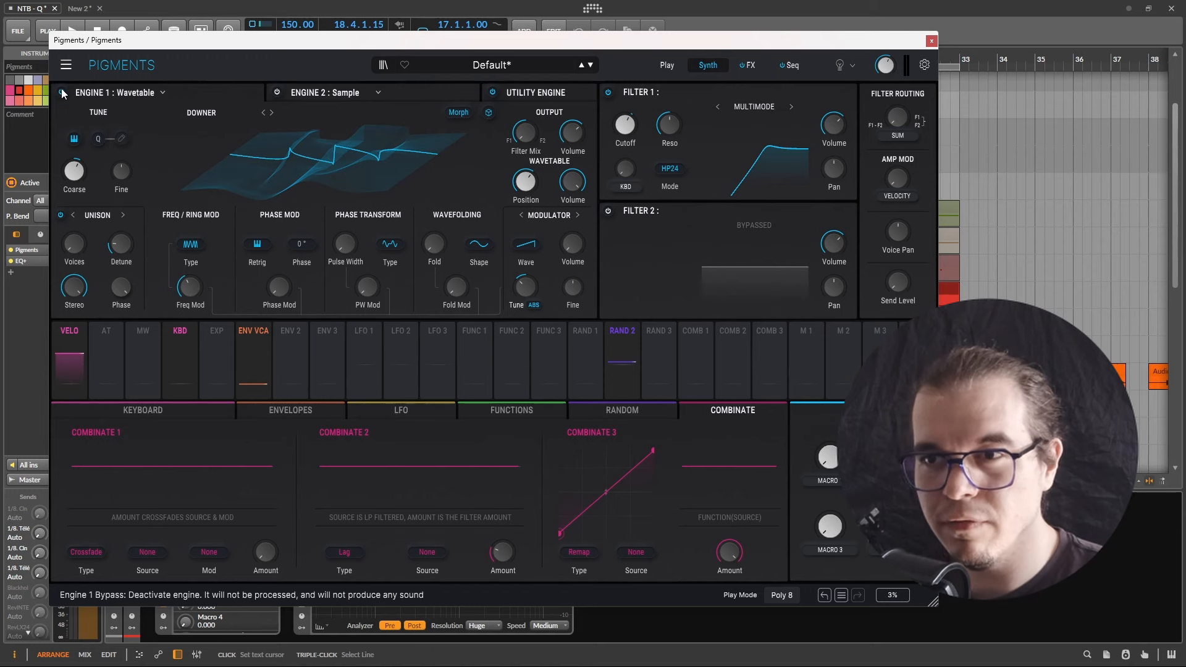
Step: Turn off Engine 1, switch Engine 2 to a wavetable engine, and load the Fibo Grain wavetable
click(296, 93)
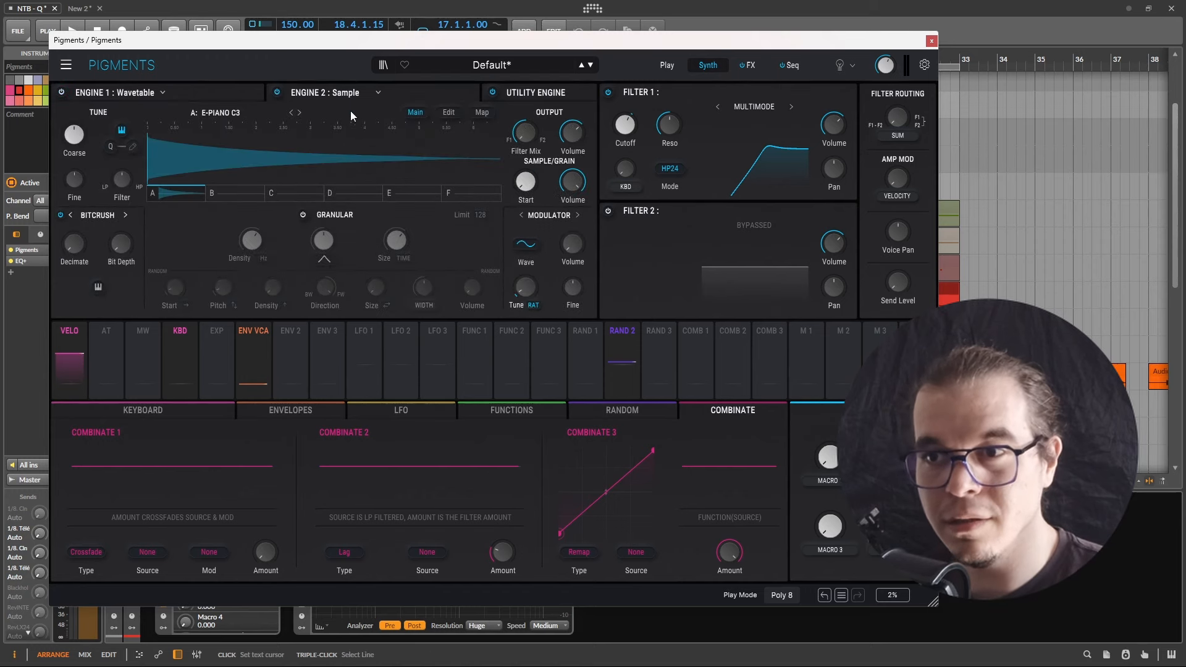
click(347, 94)
click(318, 150)
click(216, 113)
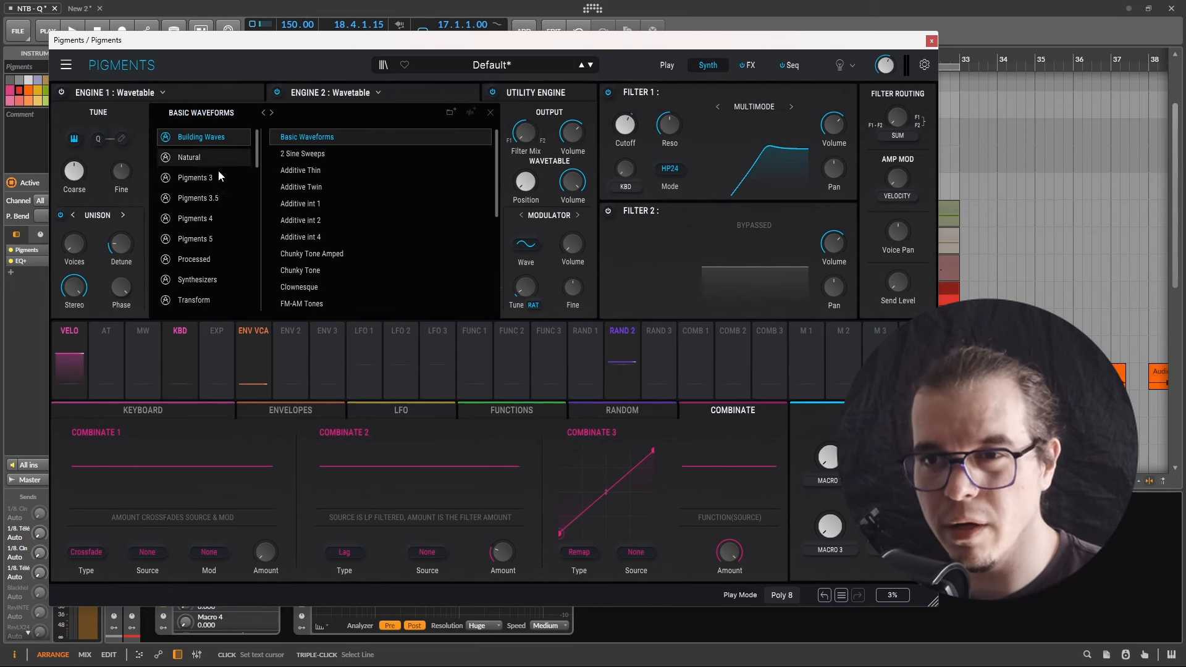
scroll(202, 272, down, 3)
mouse_move(526, 182)
mouse_down()
mouse_move(526, 60)
mouse_move(526, 170)
mouse_up()
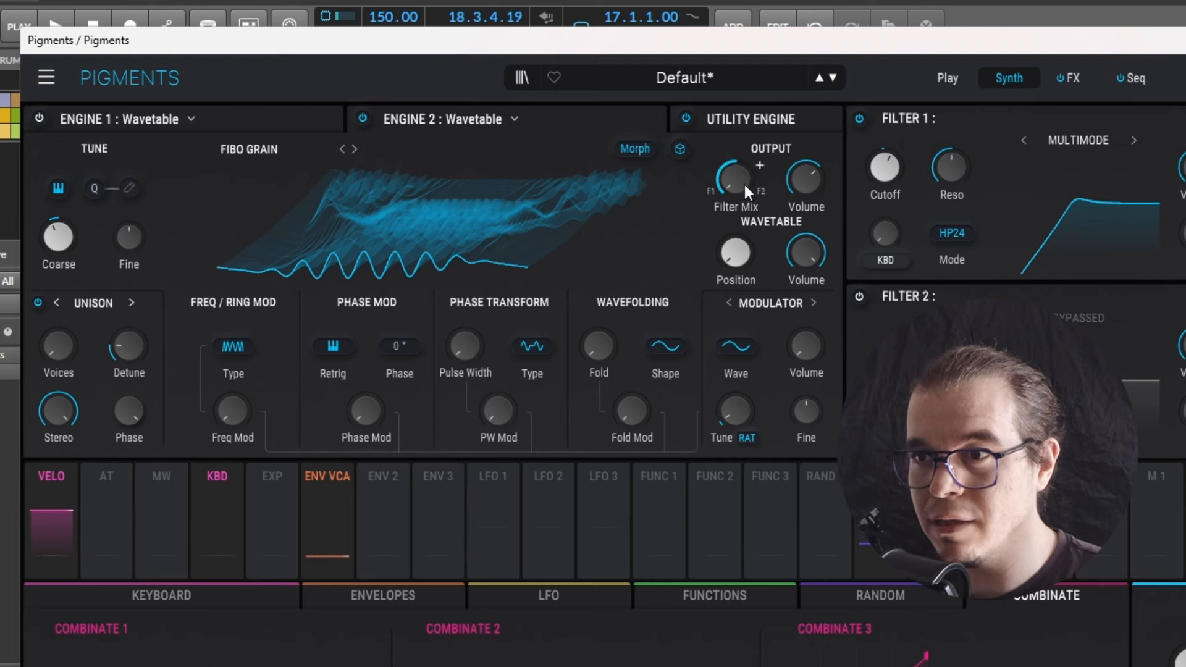
Step: Shift Engine 2's filter mix to F2 and modulate its wavetable position with Random 1 while auditioning
drag(743, 182, 744, 120)
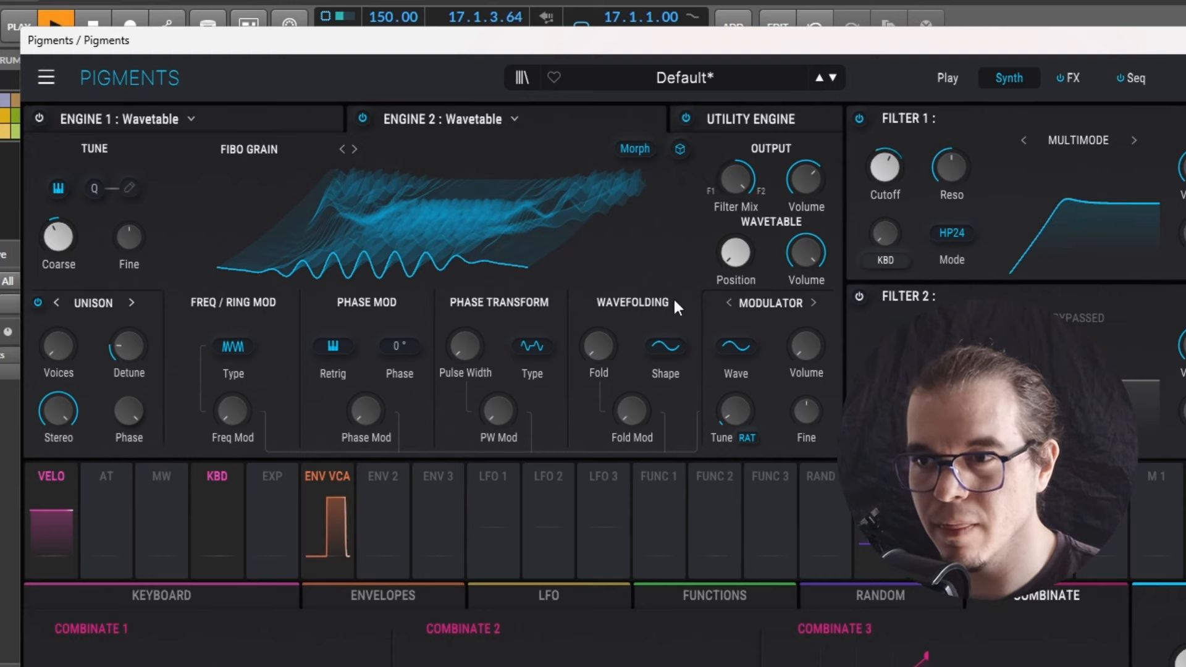
mouse_move(735, 252)
mouse_down()
mouse_move(735, 191)
mouse_move(735, 244)
mouse_move(735, 226)
mouse_move(753, 261)
mouse_move(724, 209)
mouse_move(724, 271)
mouse_move(724, 208)
mouse_move(729, 254)
mouse_up()
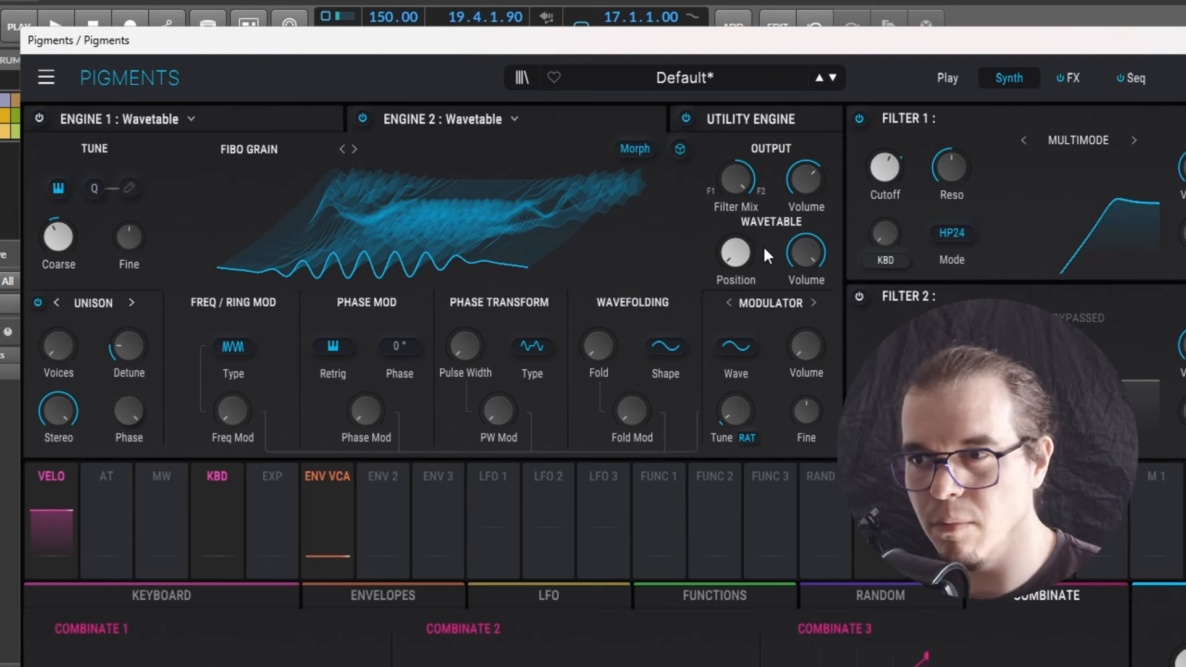
drag(830, 473, 736, 292)
key(space)
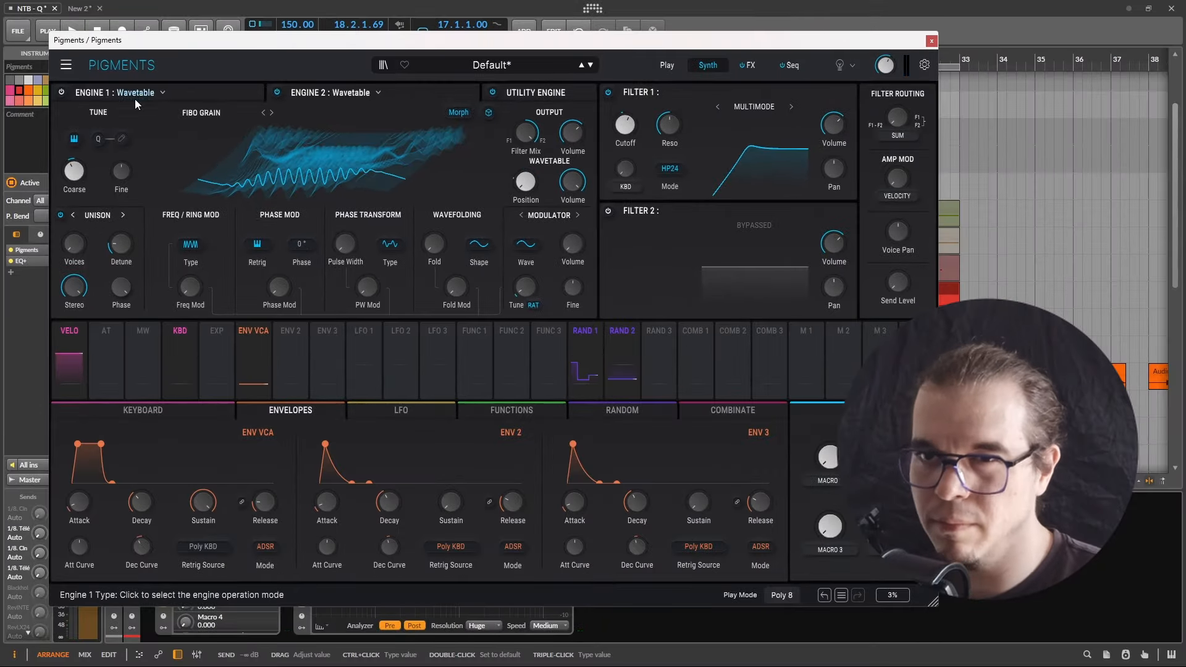
Step: Turn Engine 1 back on and raise the velocity of sequencer steps 1 to 6
click(420, 93)
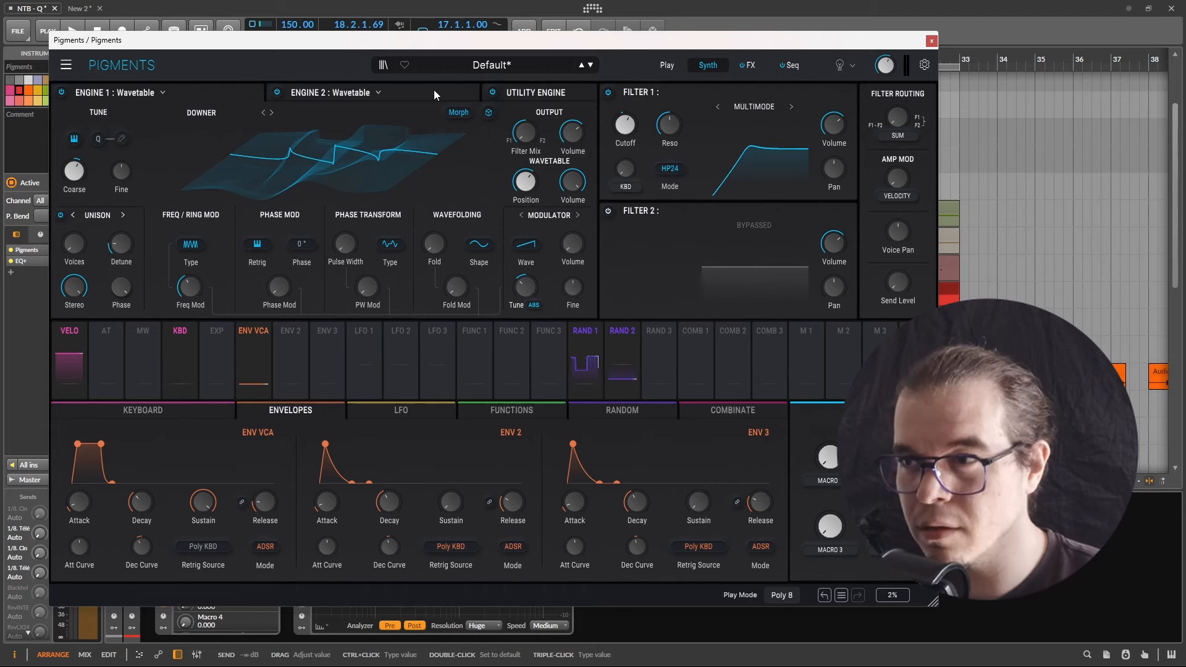
click(789, 65)
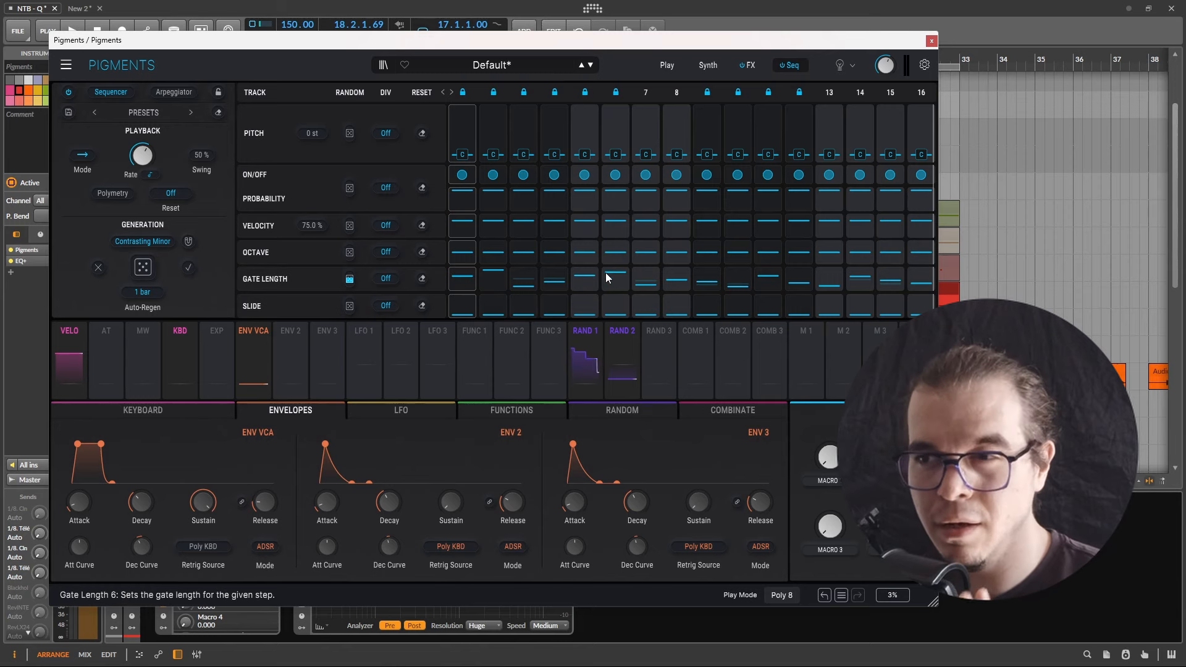
mouse_move(460, 229)
mouse_down()
mouse_move(482, 162)
mouse_move(621, 136)
mouse_up()
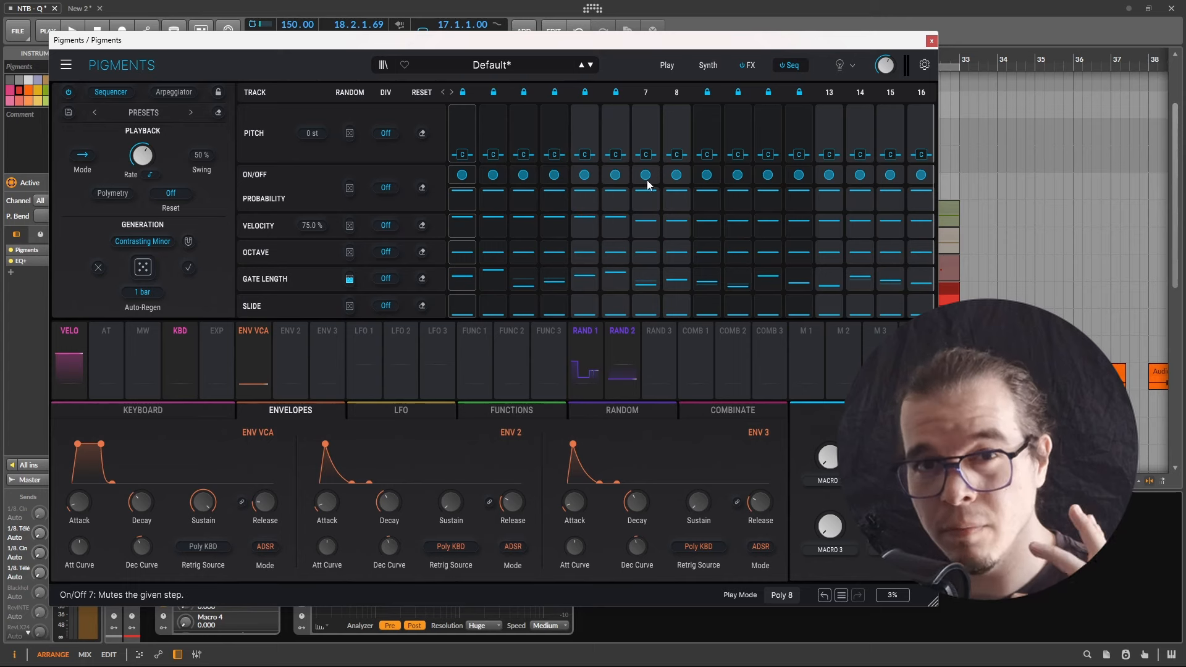
Step: Lower the velocity of sequencer steps 7, 8 and 13 to 16, raise steps 9 to 12, and add velocity randomization
drag(647, 246, 684, 280)
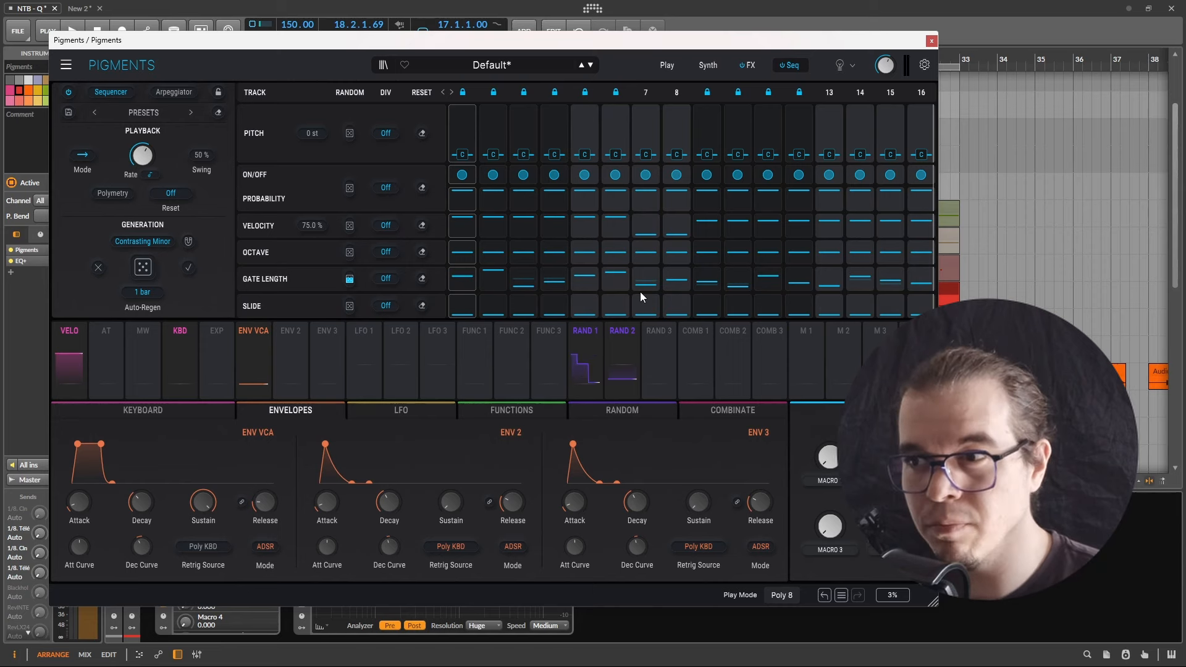
mouse_move(765, 175)
mouse_down()
mouse_move(813, 169)
mouse_move(835, 227)
mouse_move(922, 258)
mouse_up()
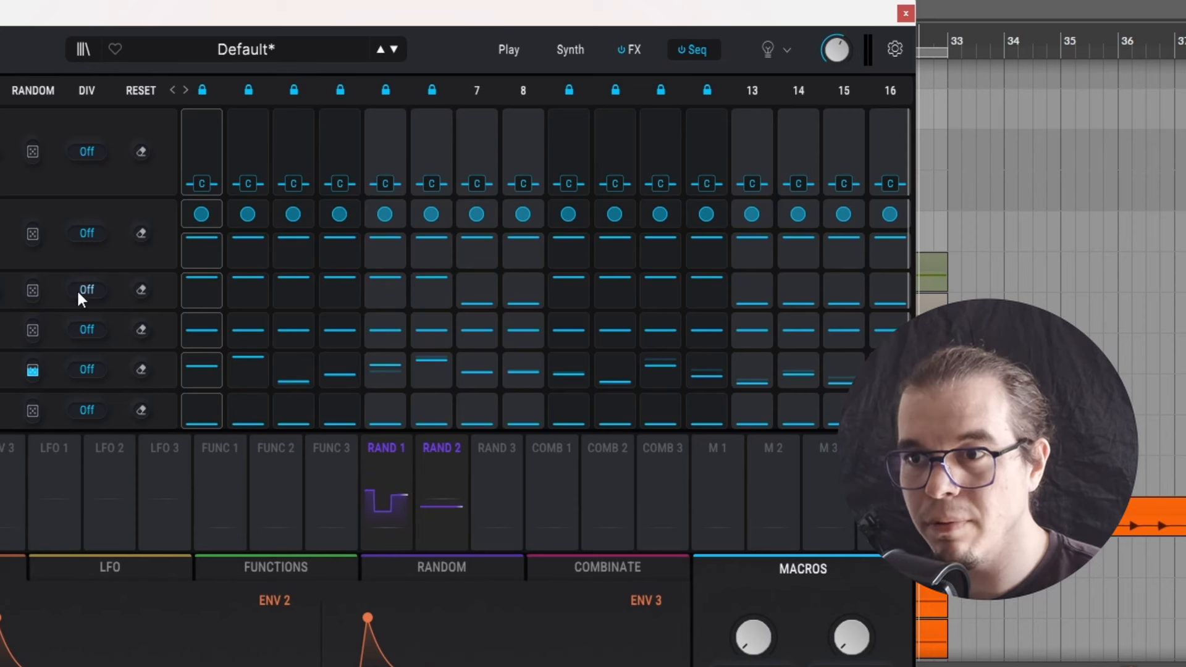
drag(33, 292, 33, 260)
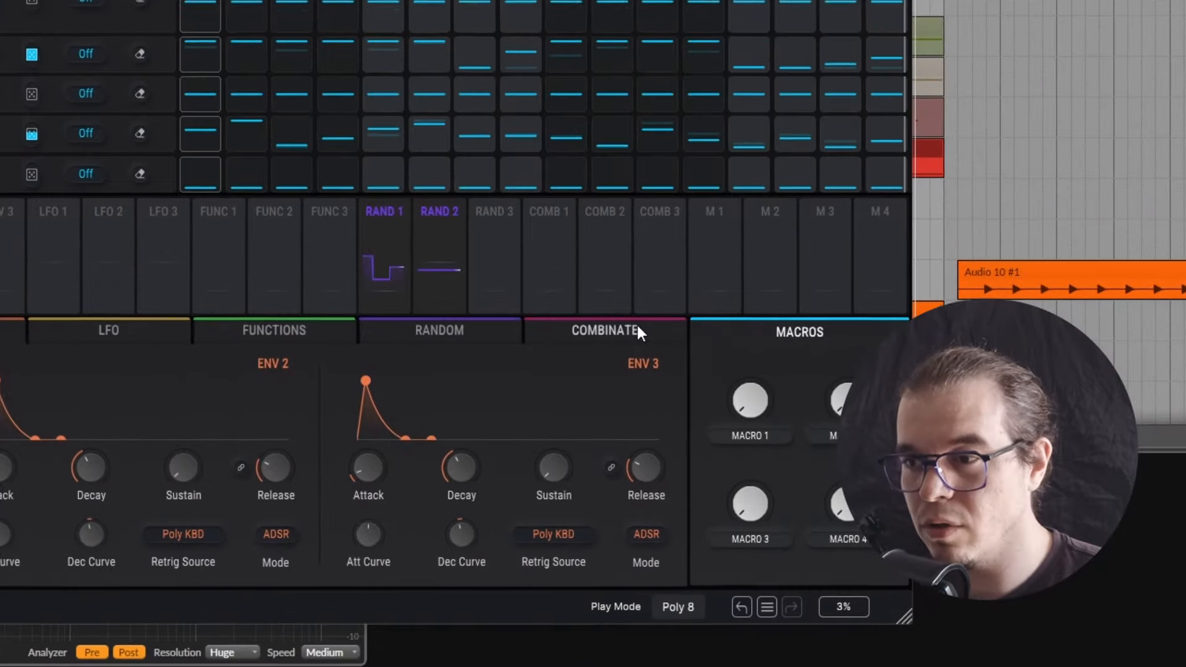
Step: Set Combinate 3's source to Velocity, reshape its Remap curve into a hard step at the midpoint, and audition it
click(747, 411)
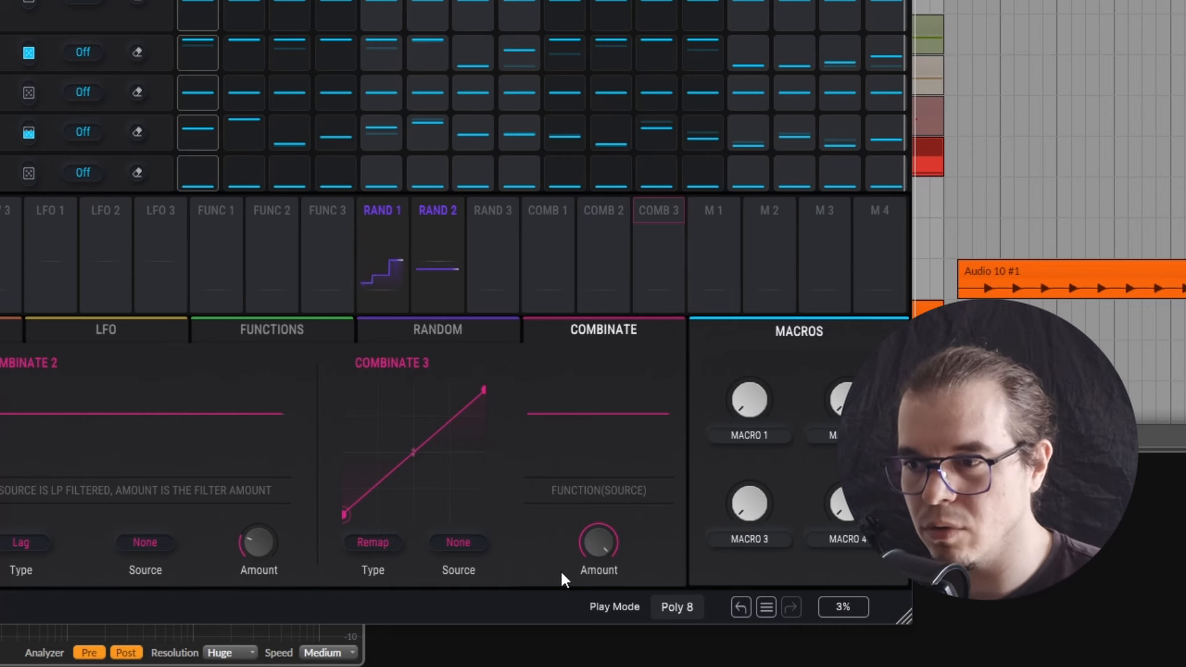
click(459, 542)
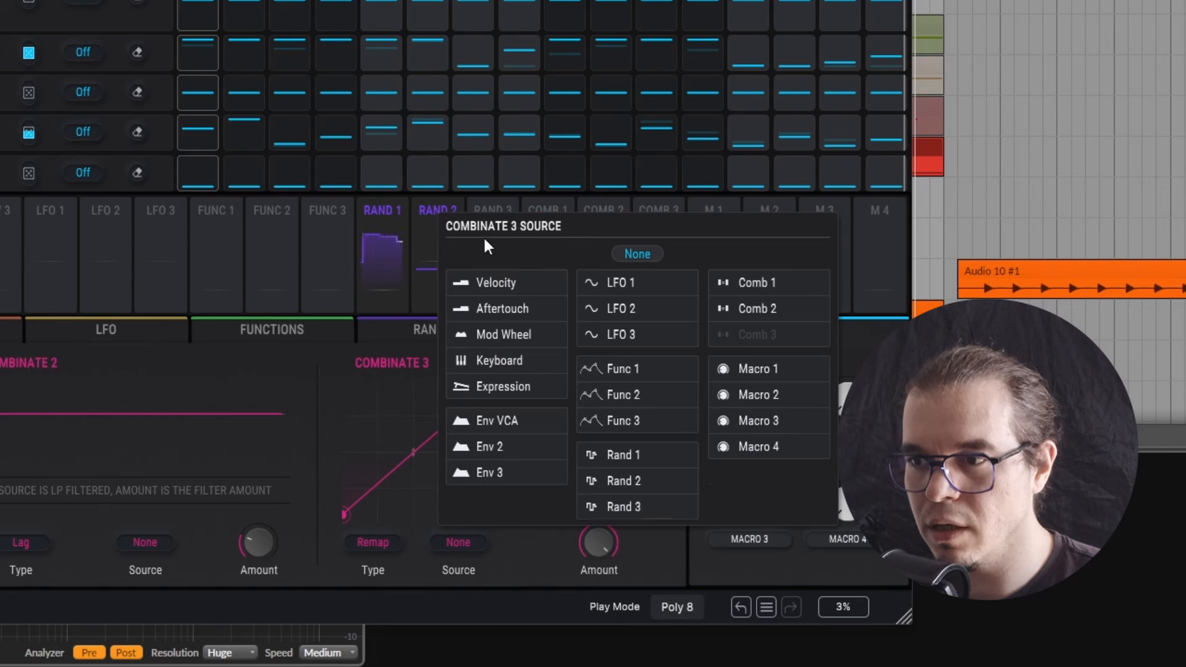
click(529, 284)
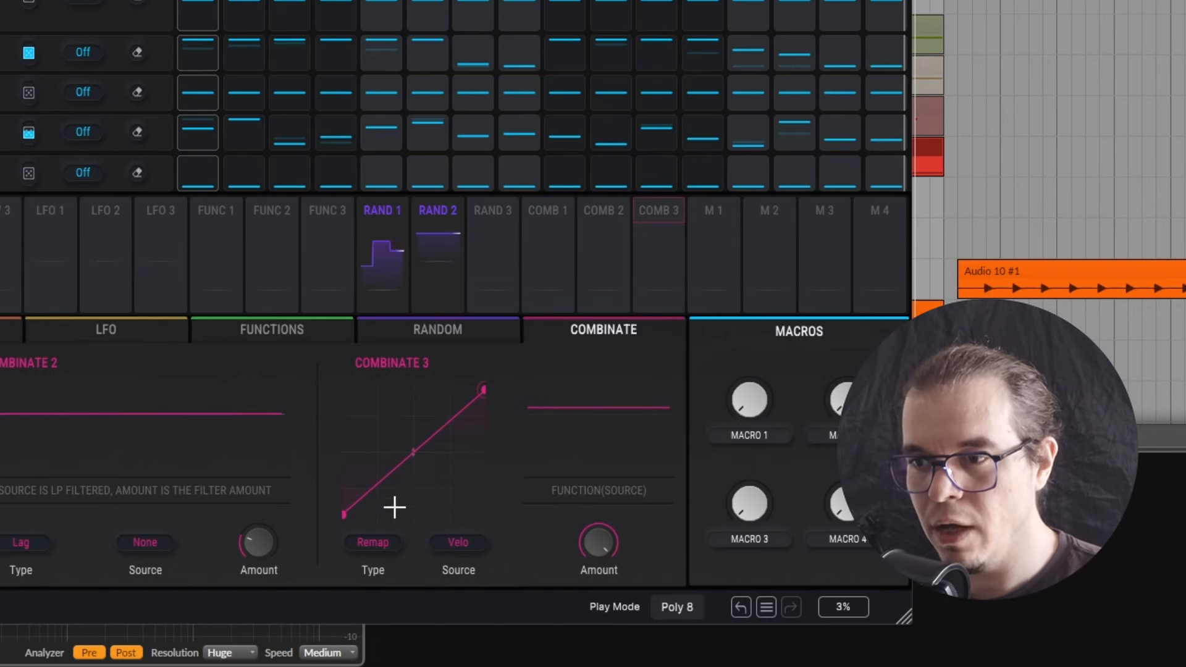
drag(399, 508, 417, 544)
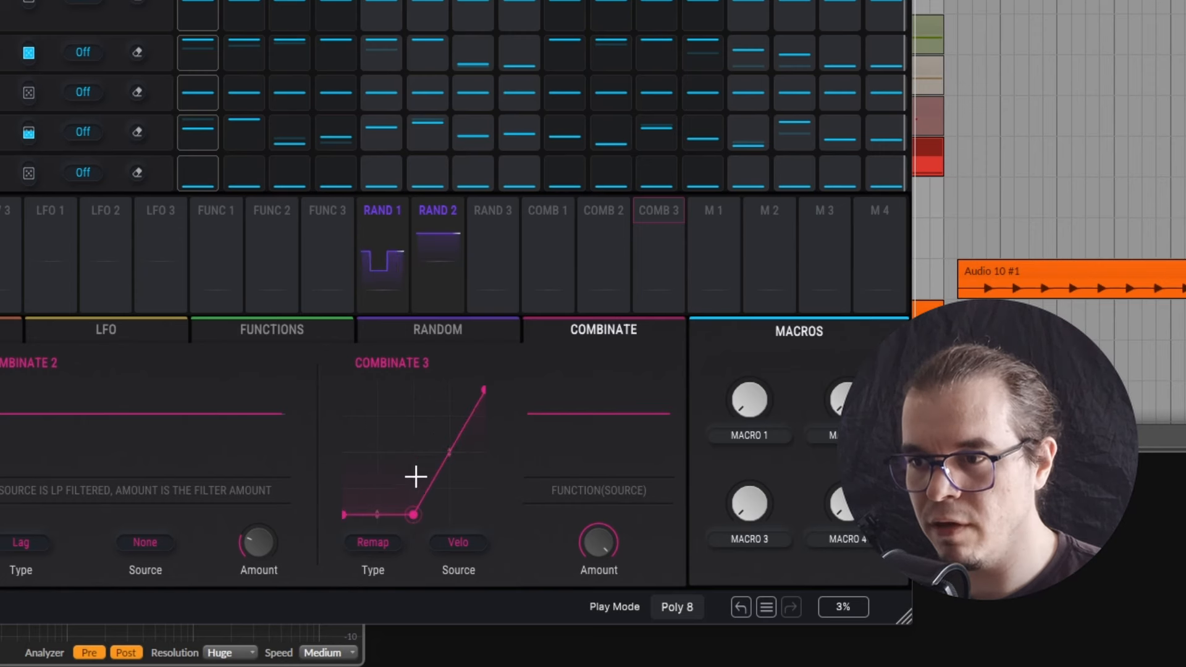
drag(438, 470, 402, 361)
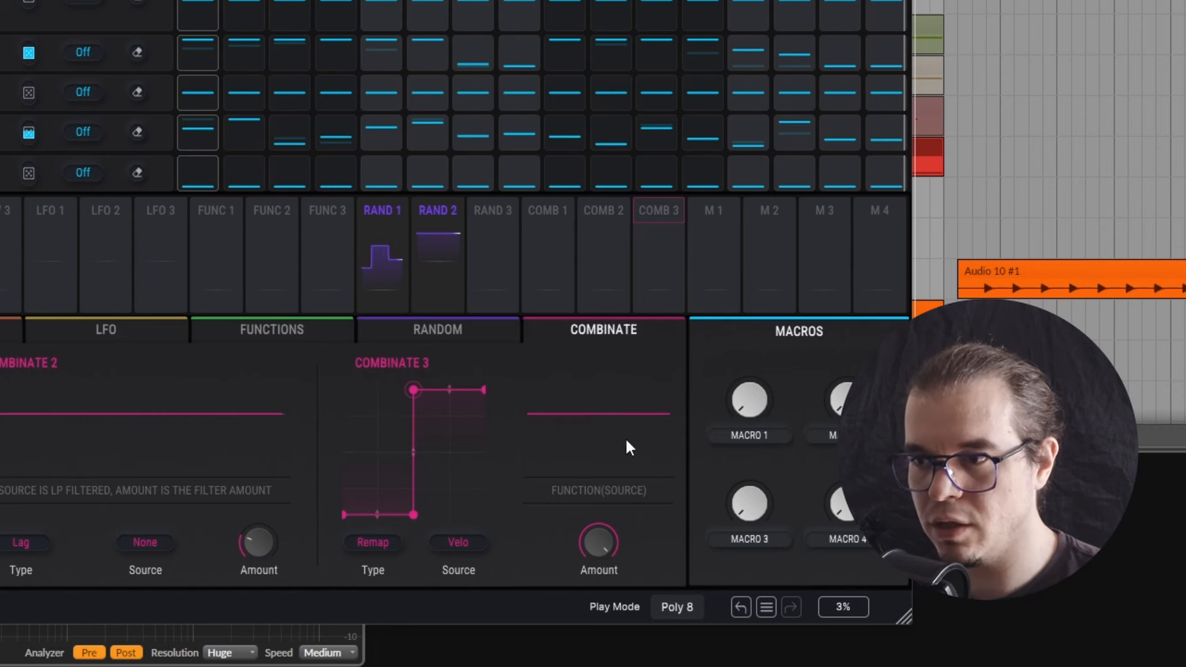
key(space)
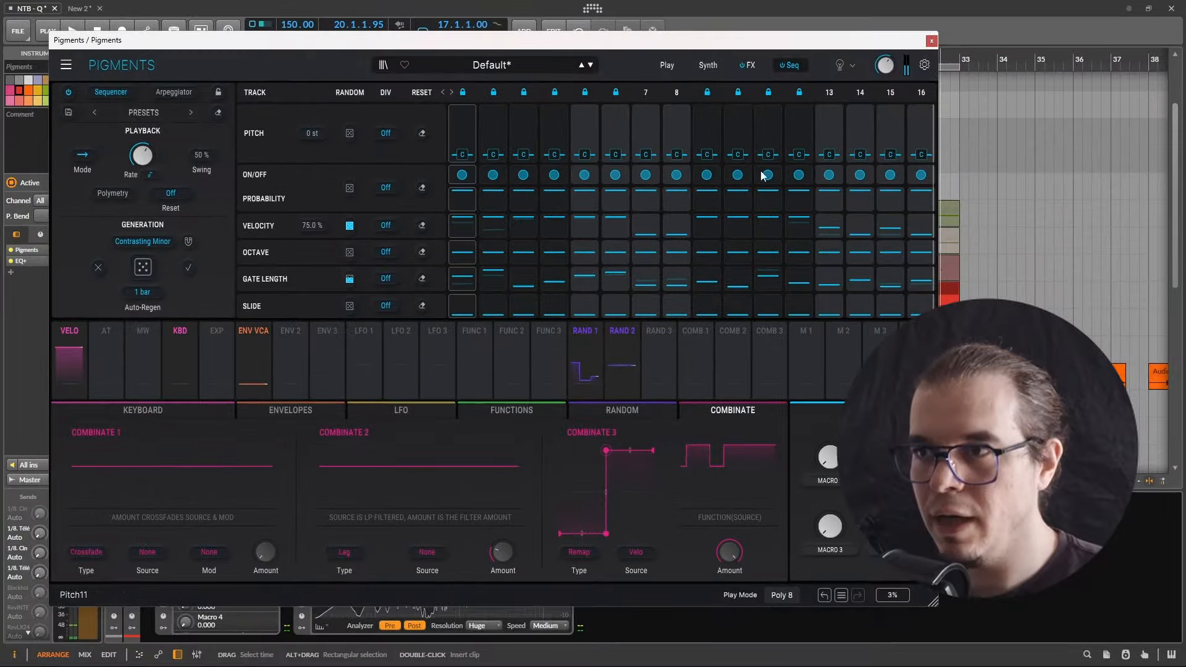
Step: Turn down Engine 1's output volume and modulate it with Combinate 3 by an amount of 0.70
click(705, 66)
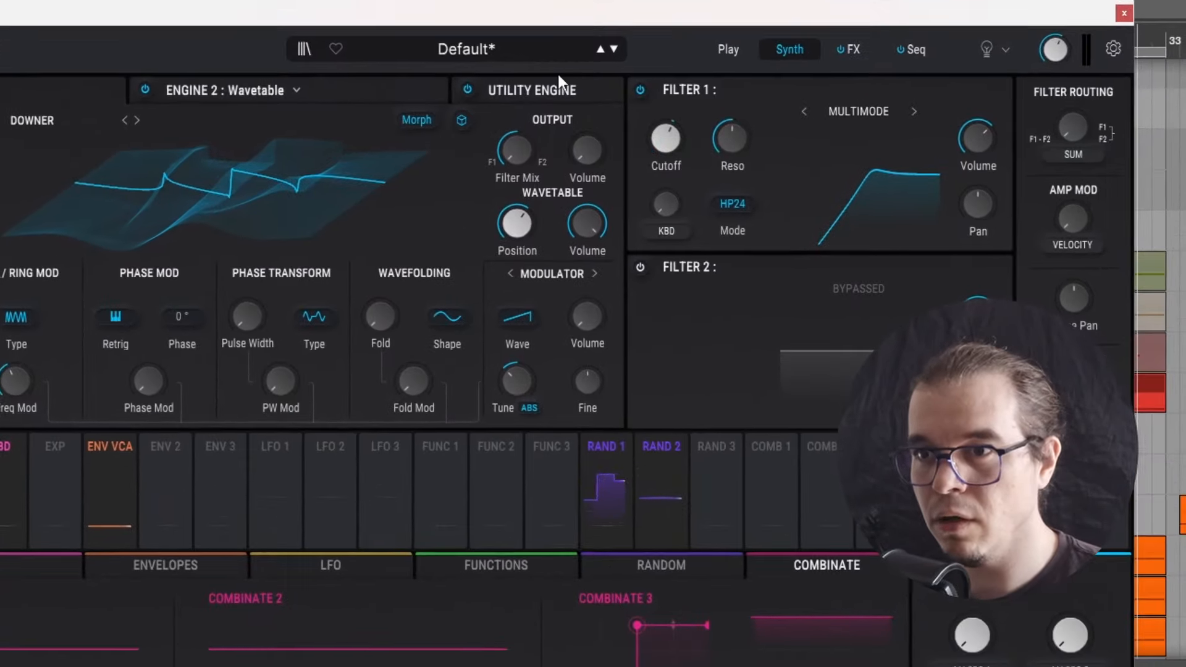
drag(800, 600, 584, 159)
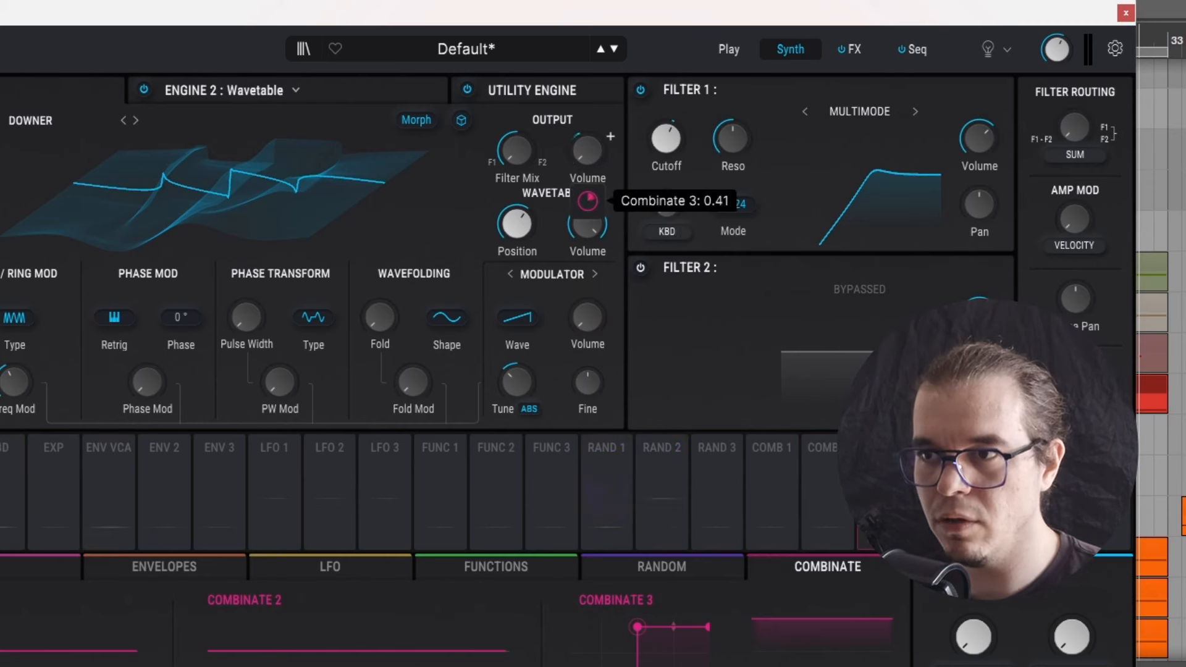
drag(587, 201, 596, 121)
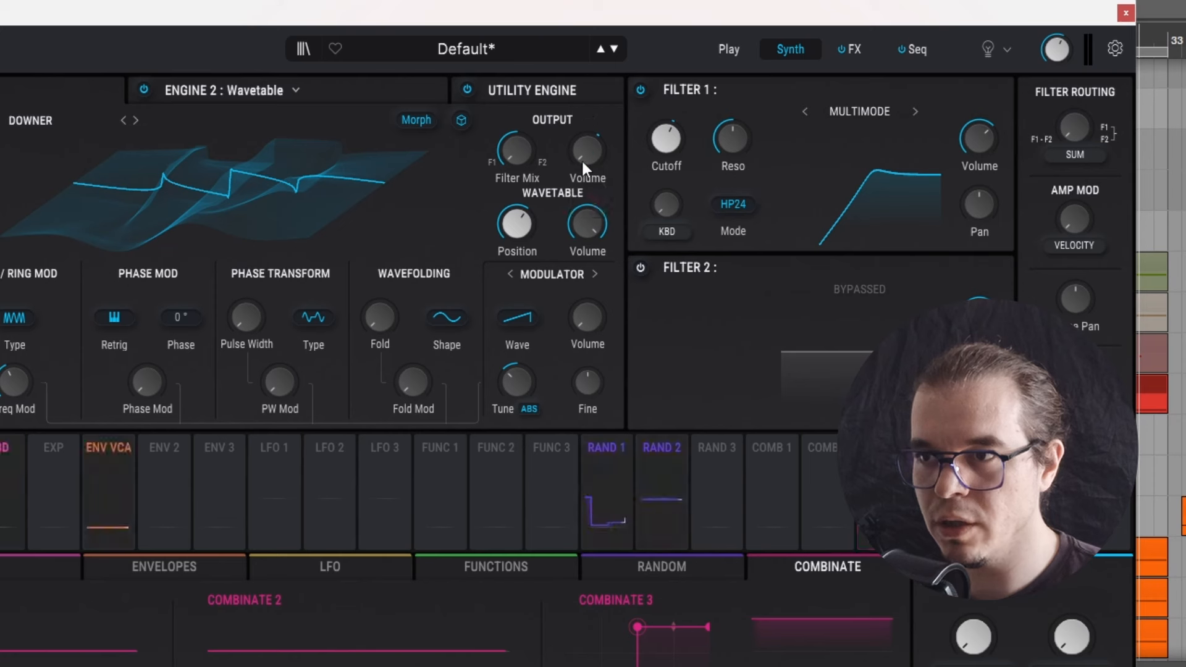
mouse_move(587, 206)
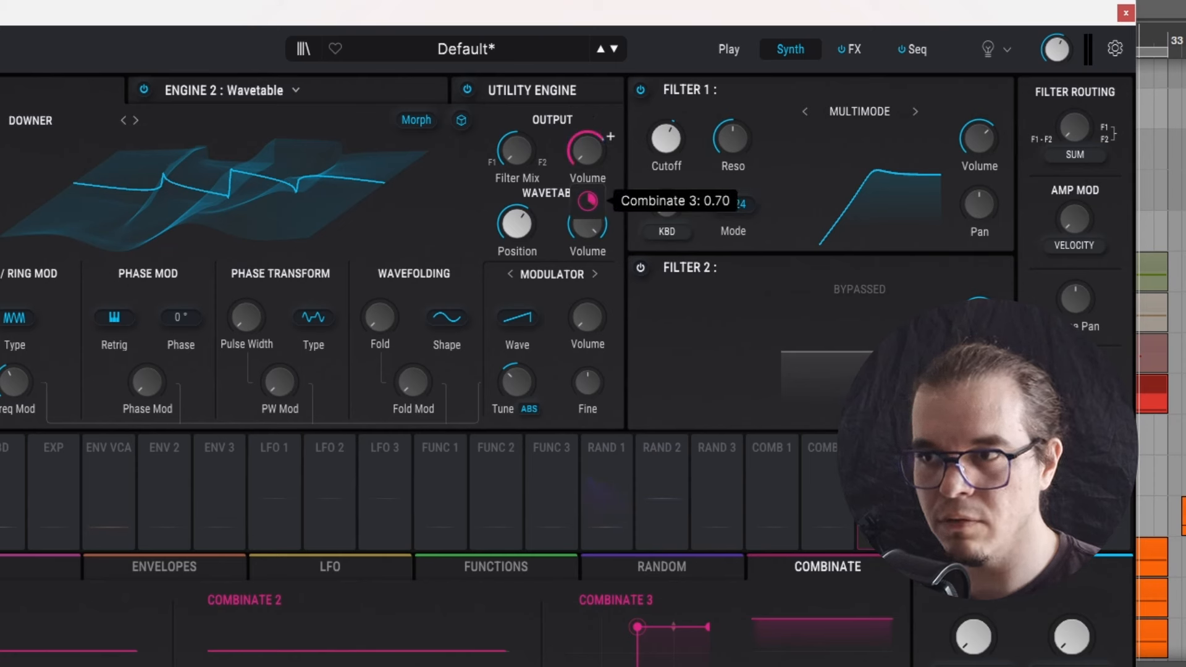
Step: Modulate Engine 2's output volume with Combinate 3 by a negative amount
click(372, 90)
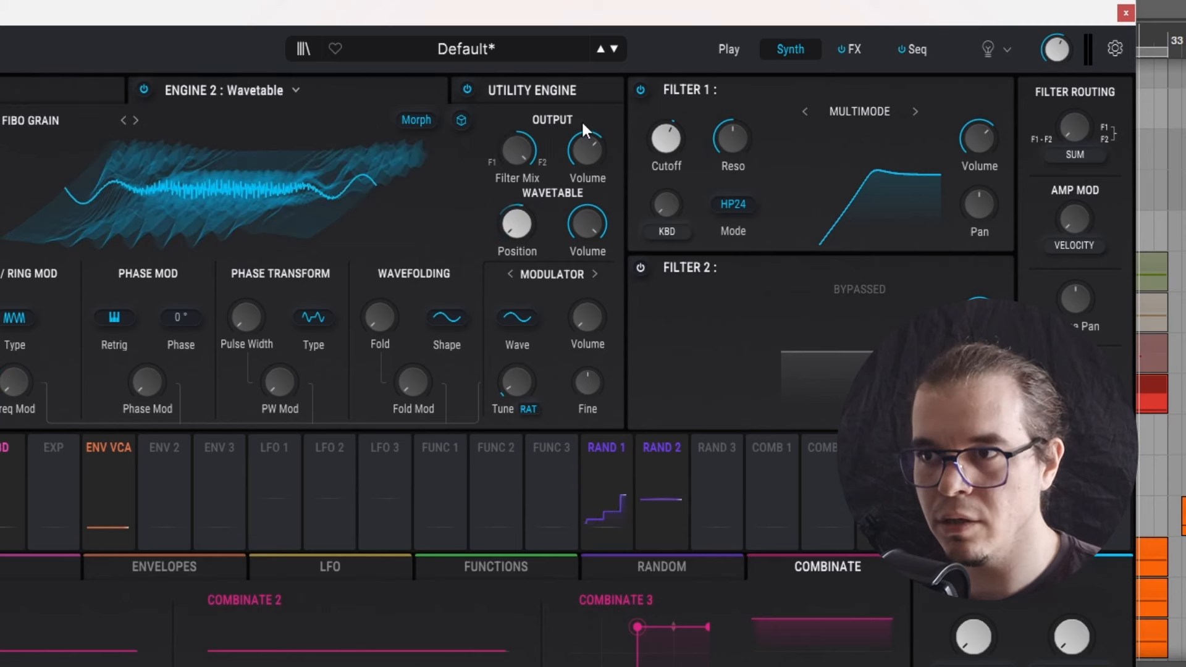
drag(885, 497, 603, 156)
drag(588, 201, 587, 293)
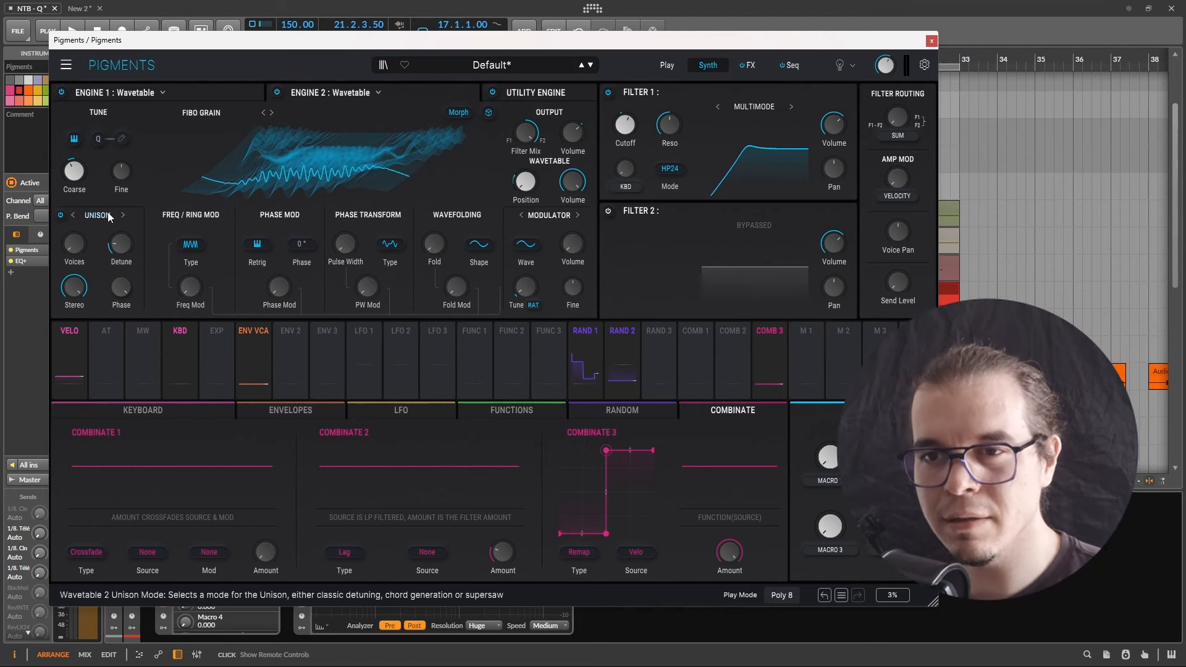
Step: Raise Engine 2's unison voices, set the unison detune to about 3.33 %, and audition the patch
drag(70, 243, 129, 255)
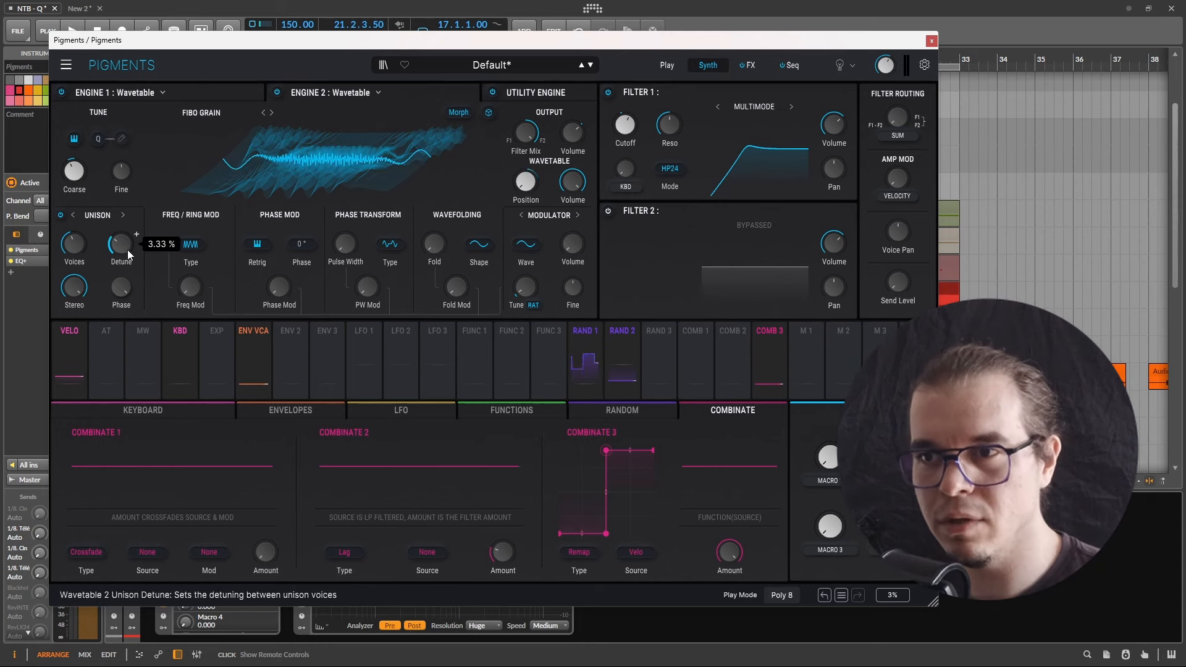
key(space)
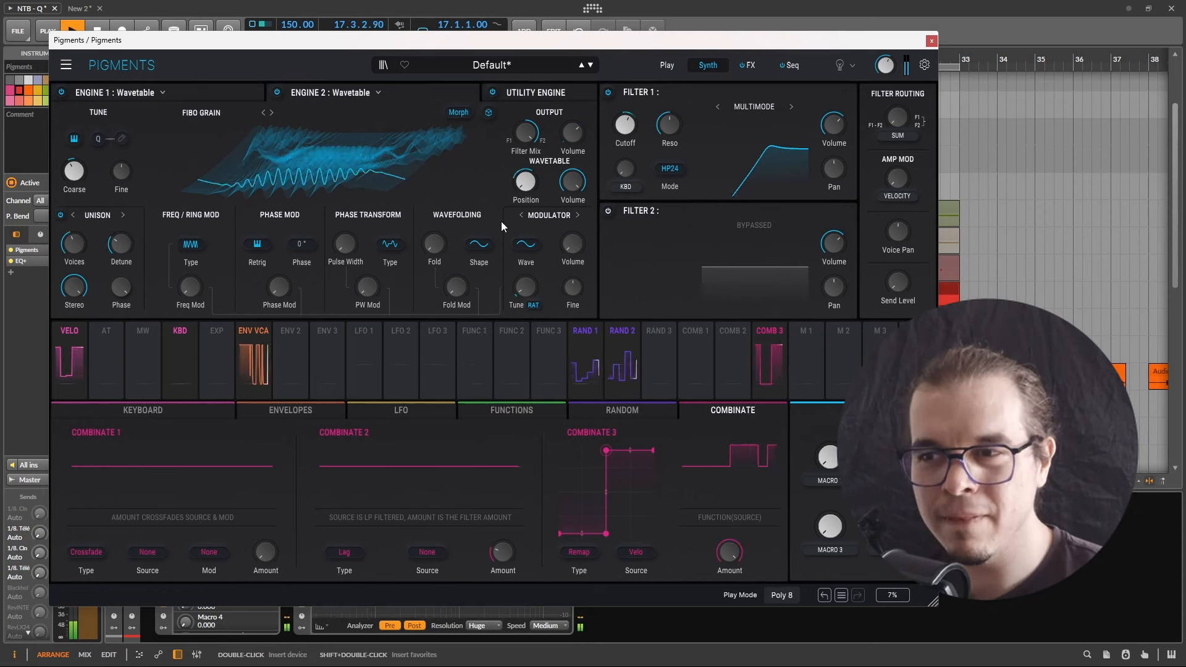
key(space)
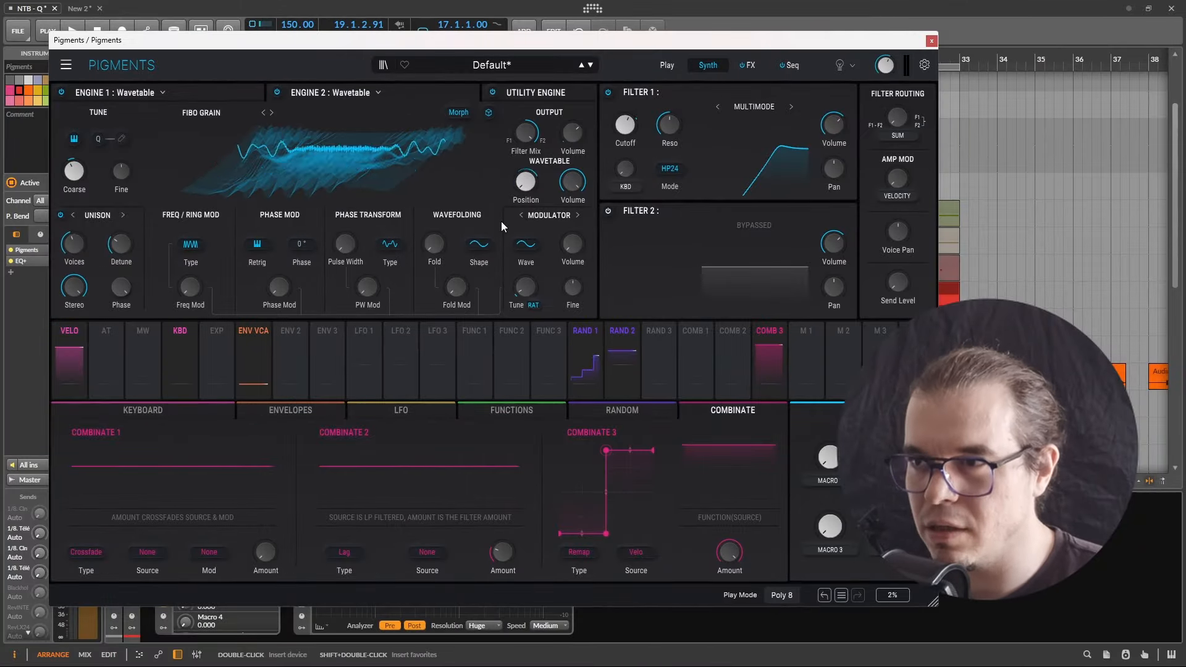
Step: Replace the Delay in FX A with a Param EQ and cut the lows with its low shelf band
click(753, 65)
click(303, 97)
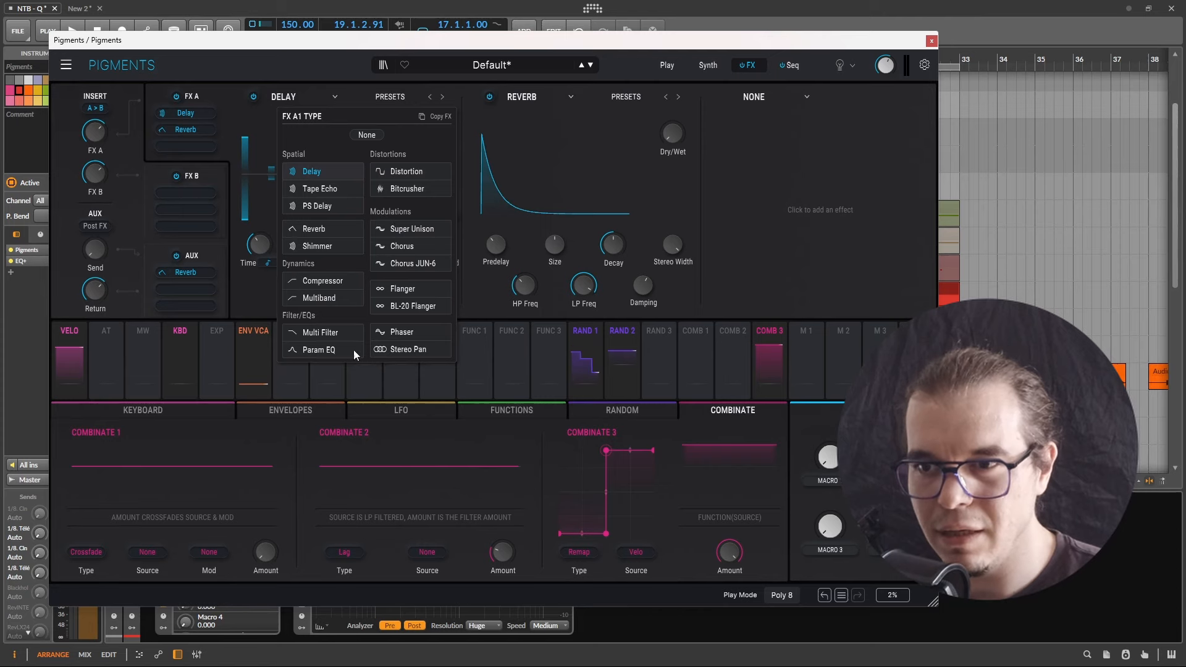
click(327, 350)
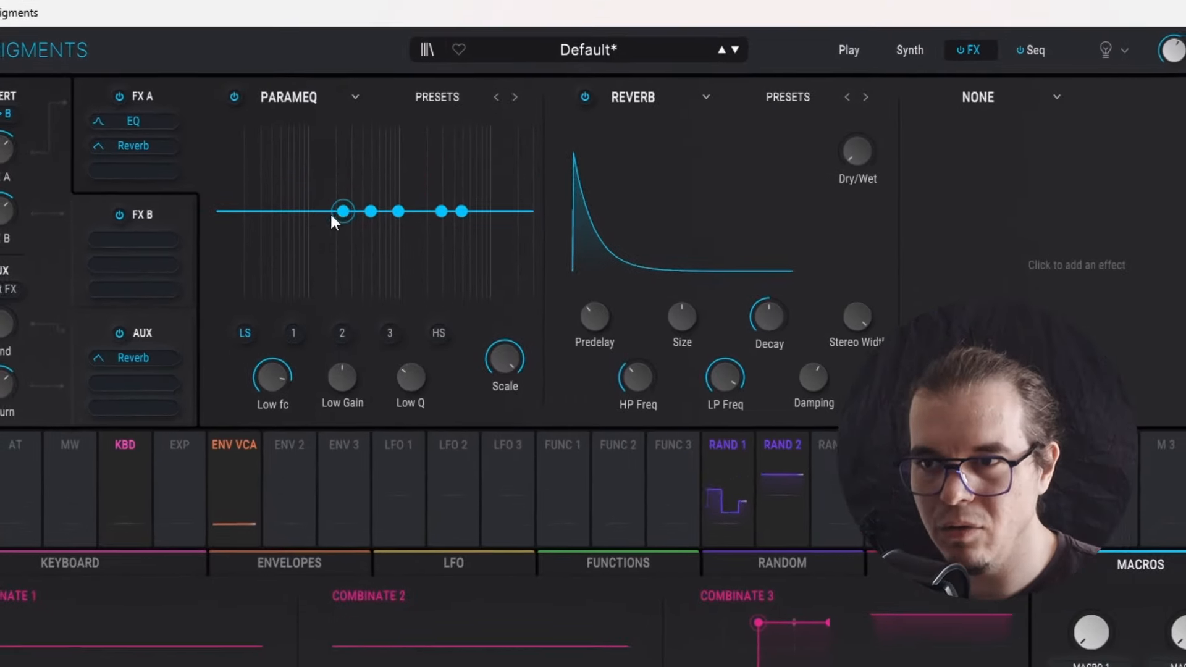
drag(318, 174, 302, 183)
drag(308, 229, 316, 294)
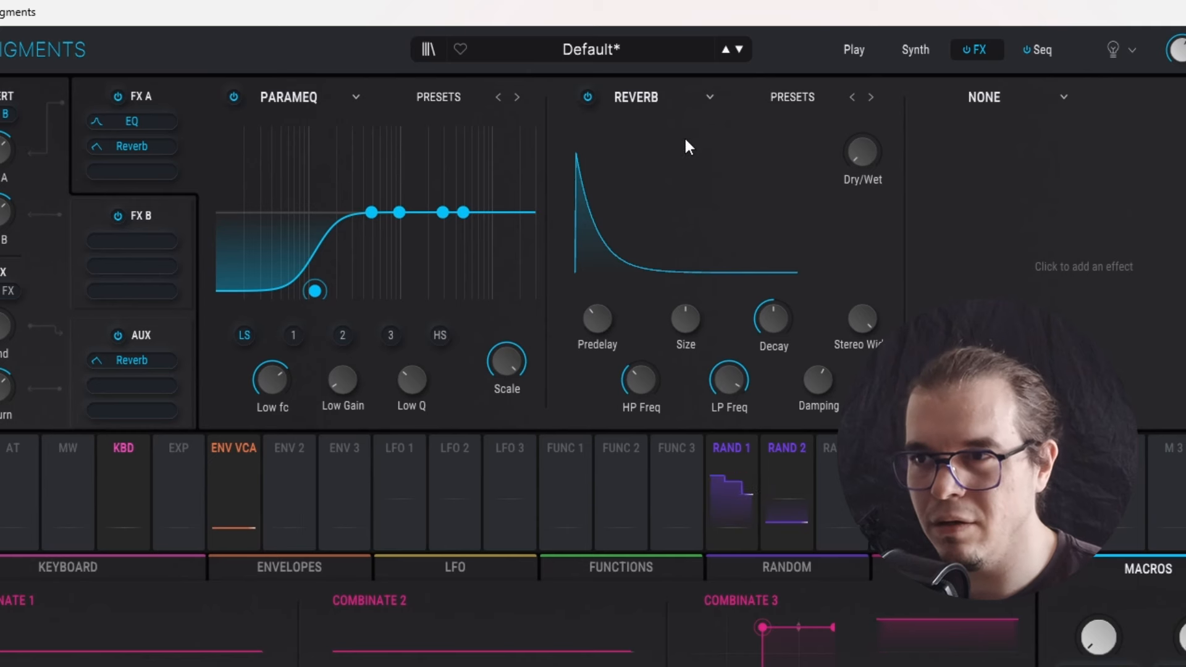
Step: Replace the Reverb in FX A with a Multiband compressor and load the OPP preset
click(658, 99)
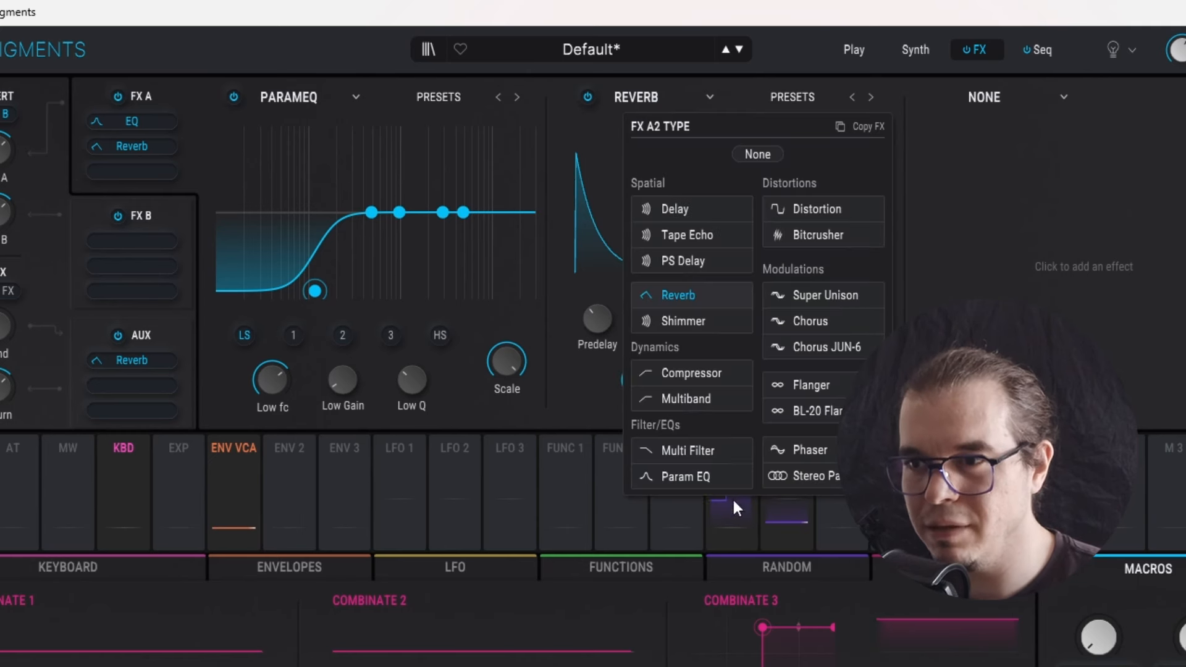
click(700, 400)
click(773, 95)
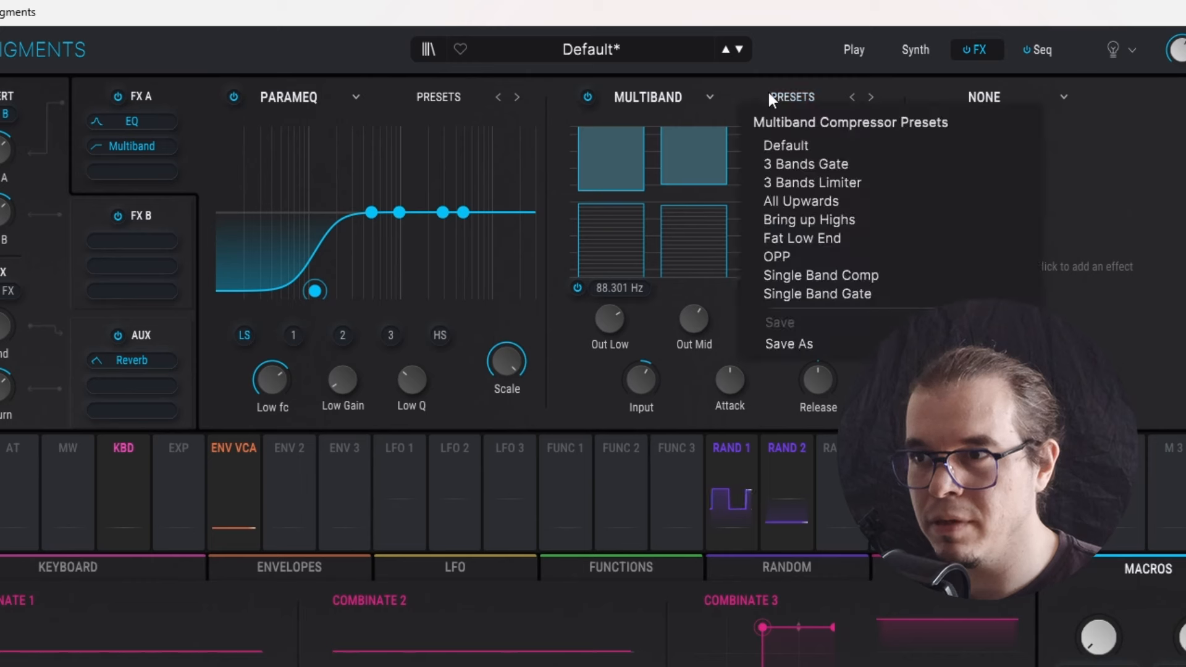
click(831, 256)
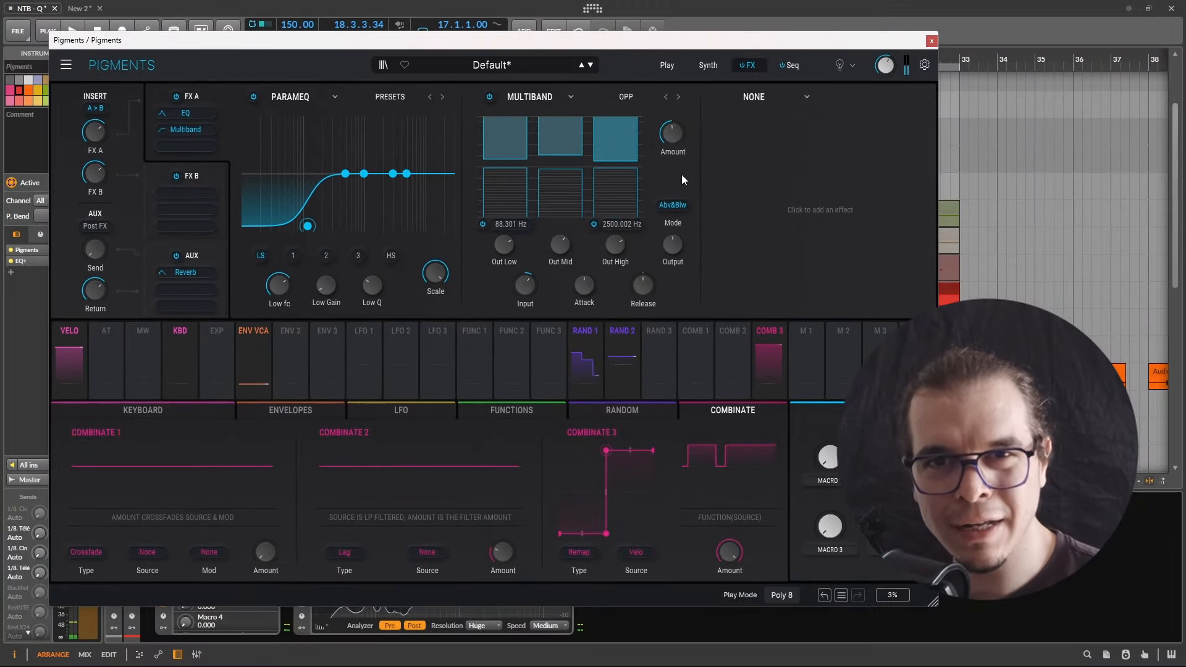
Step: Add a Multi Filter to FX A's third slot in CombFB mode, lower Comb Freq to about 22.6, and adjust the Q
click(789, 179)
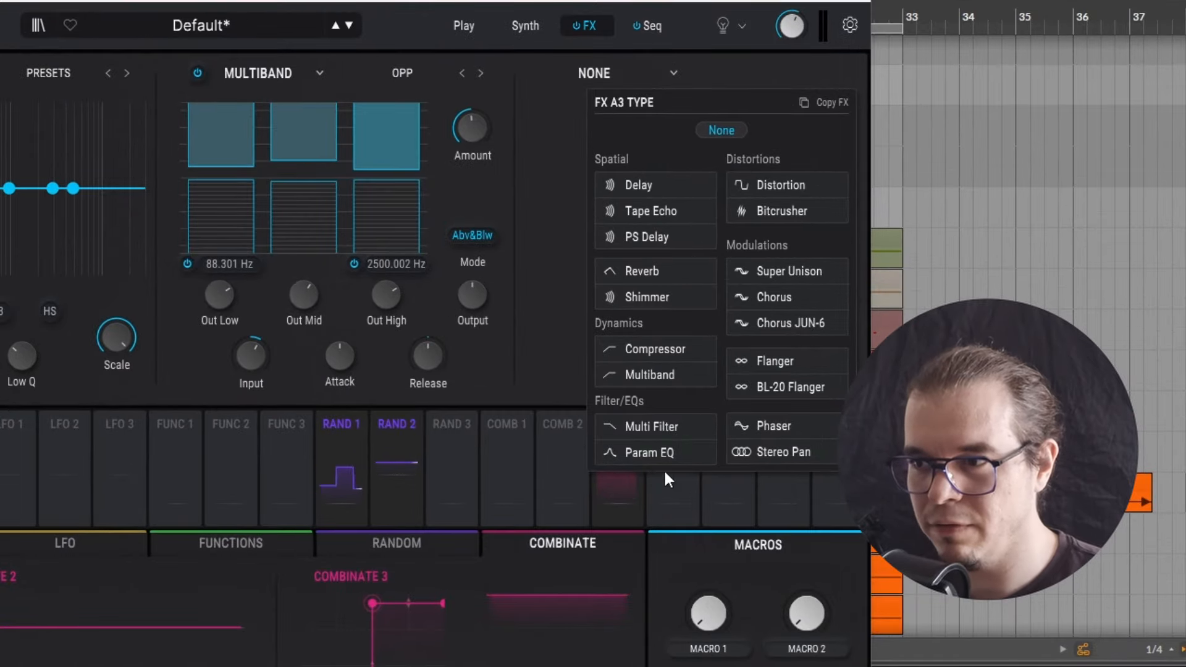
click(676, 425)
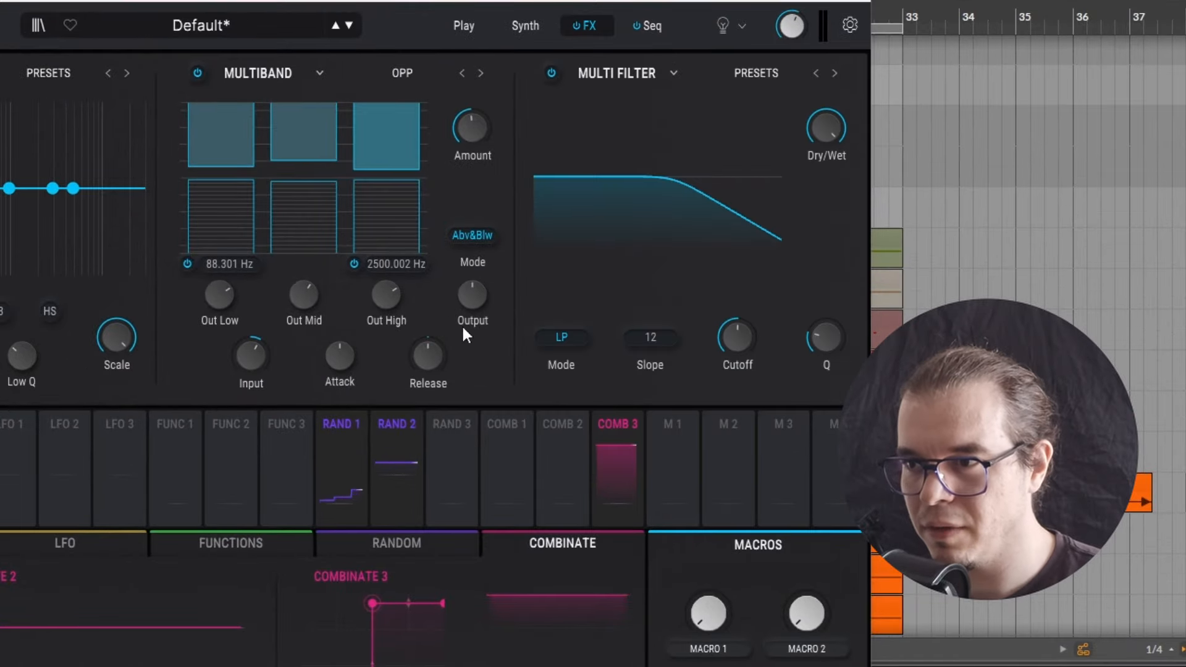
click(564, 339)
click(628, 495)
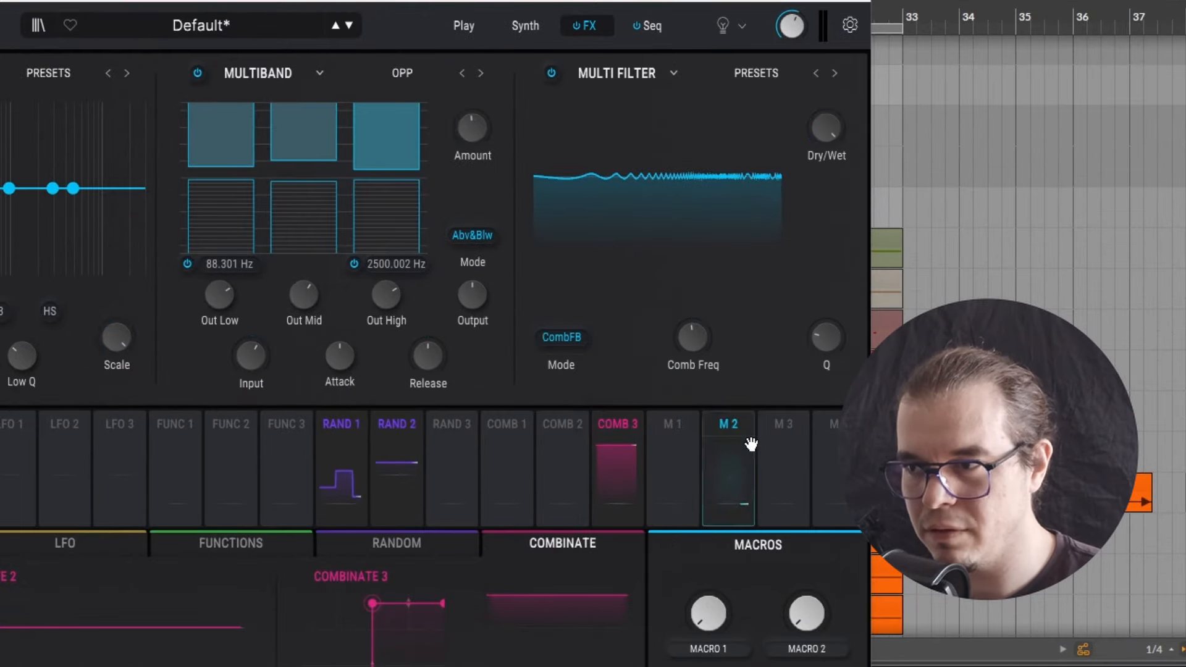
drag(699, 347, 698, 384)
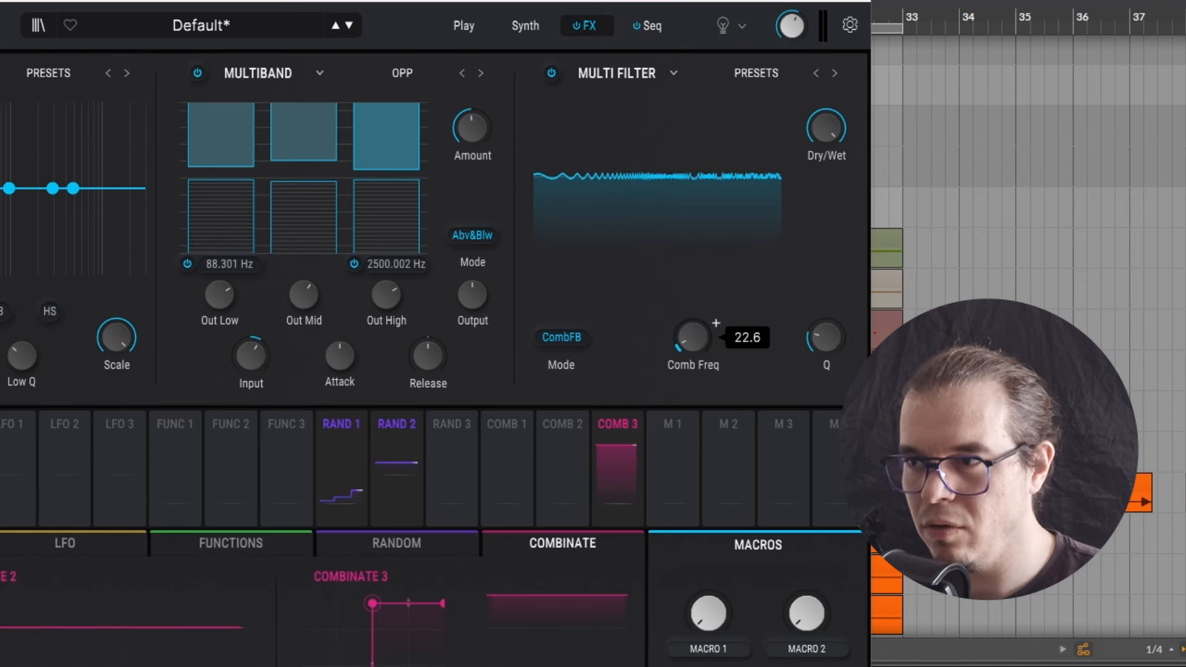
drag(834, 351, 828, 306)
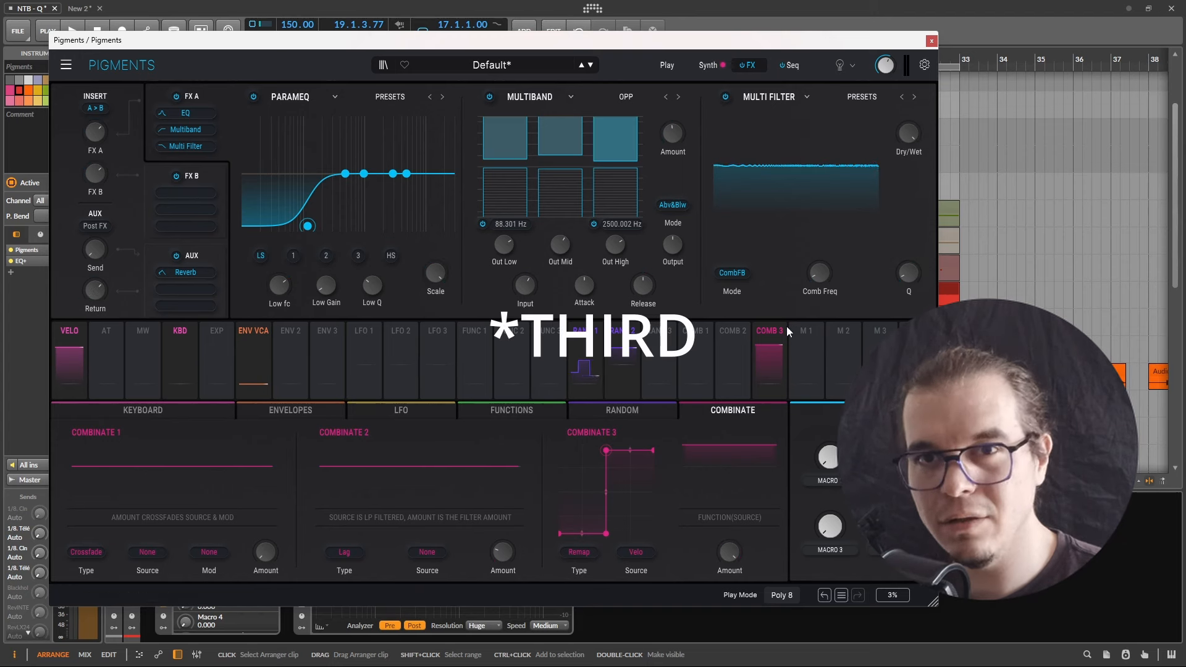
Step: Lower the Multi Filter's Q, modulate it with Combinate 3, fine-tune the base Q, and audition the result
click(774, 335)
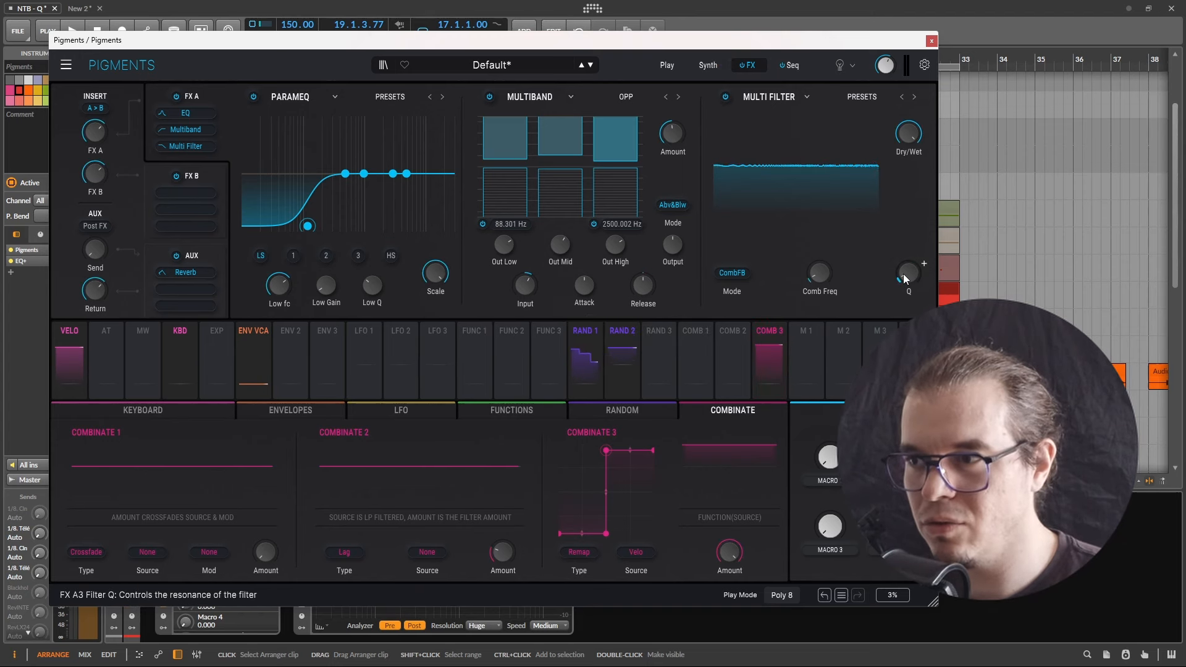
drag(903, 273, 903, 314)
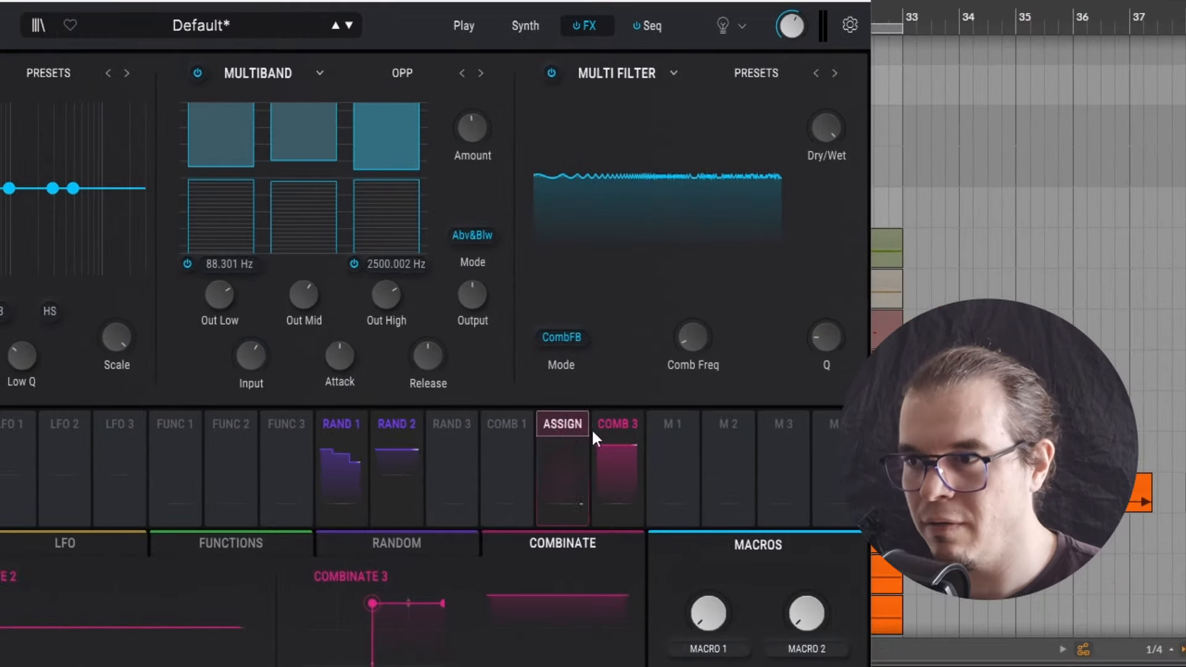
drag(755, 341, 900, 281)
drag(831, 376, 831, 420)
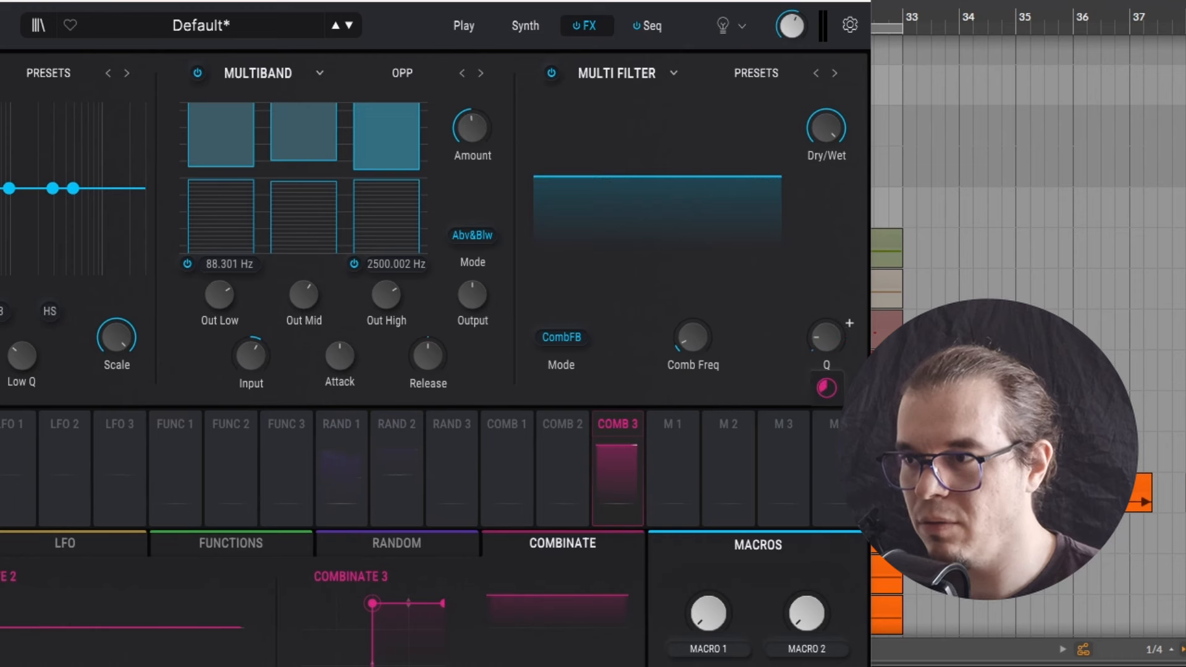
mouse_move(830, 350)
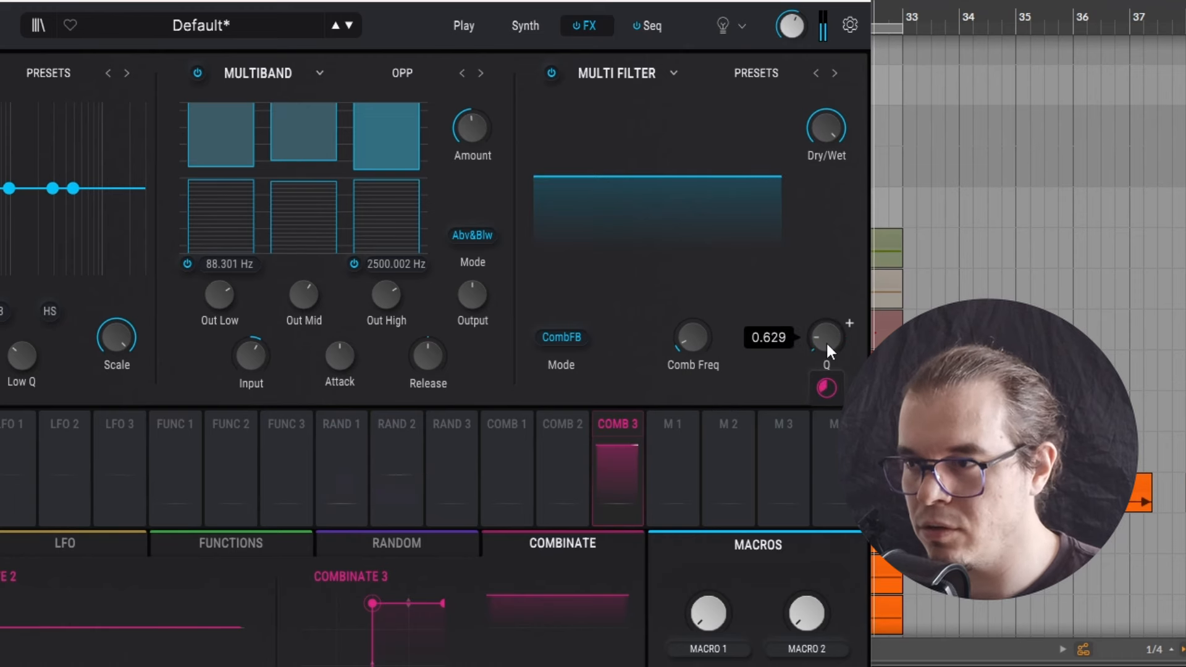
drag(830, 351, 830, 337)
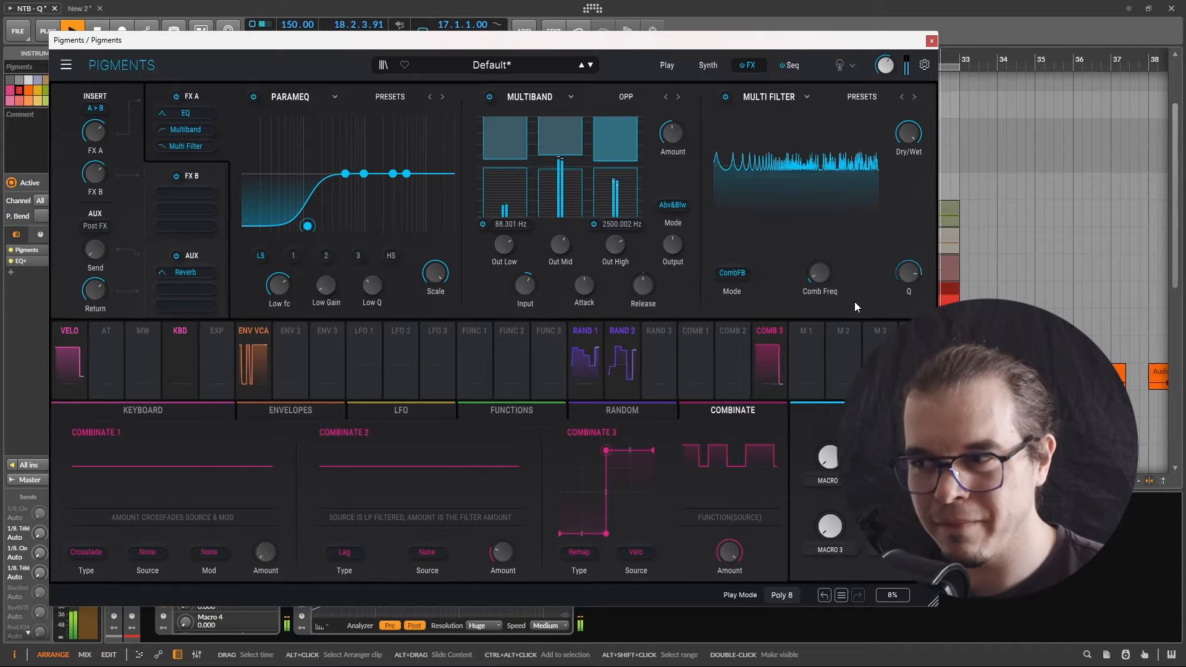
key(space)
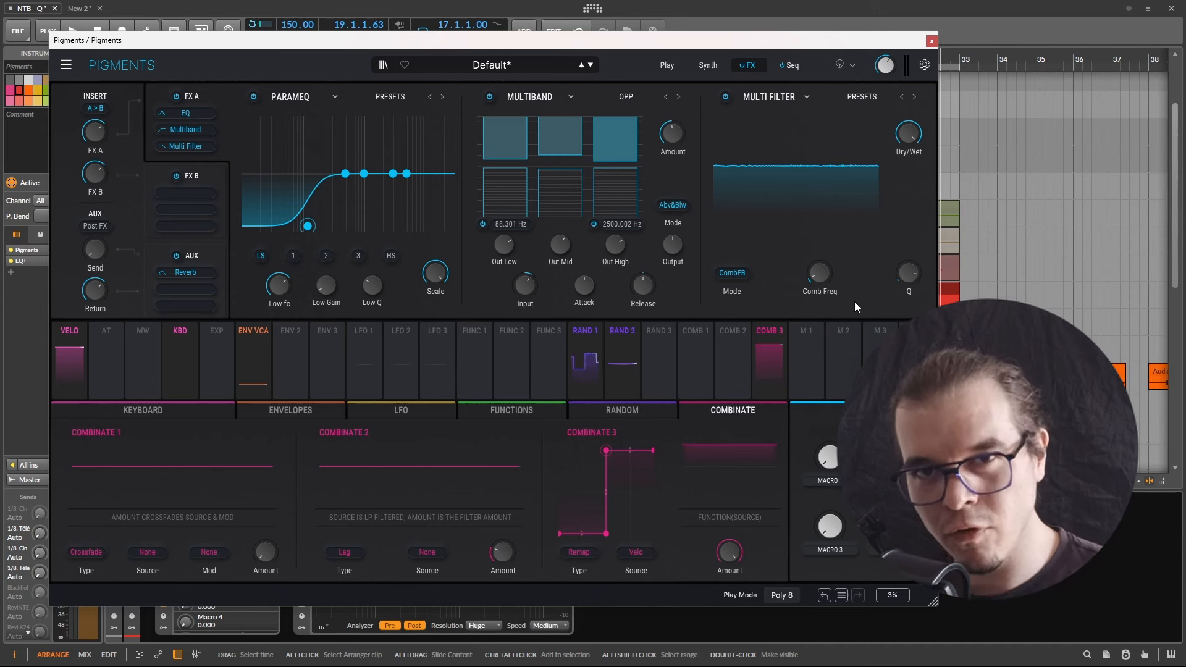
Step: Lower the Multi Filter's Comb Freq to 20.0 and make LFO 1 a slow tempo-synced triangle with shifted phase and Free Running retrigger
mouse_move(821, 277)
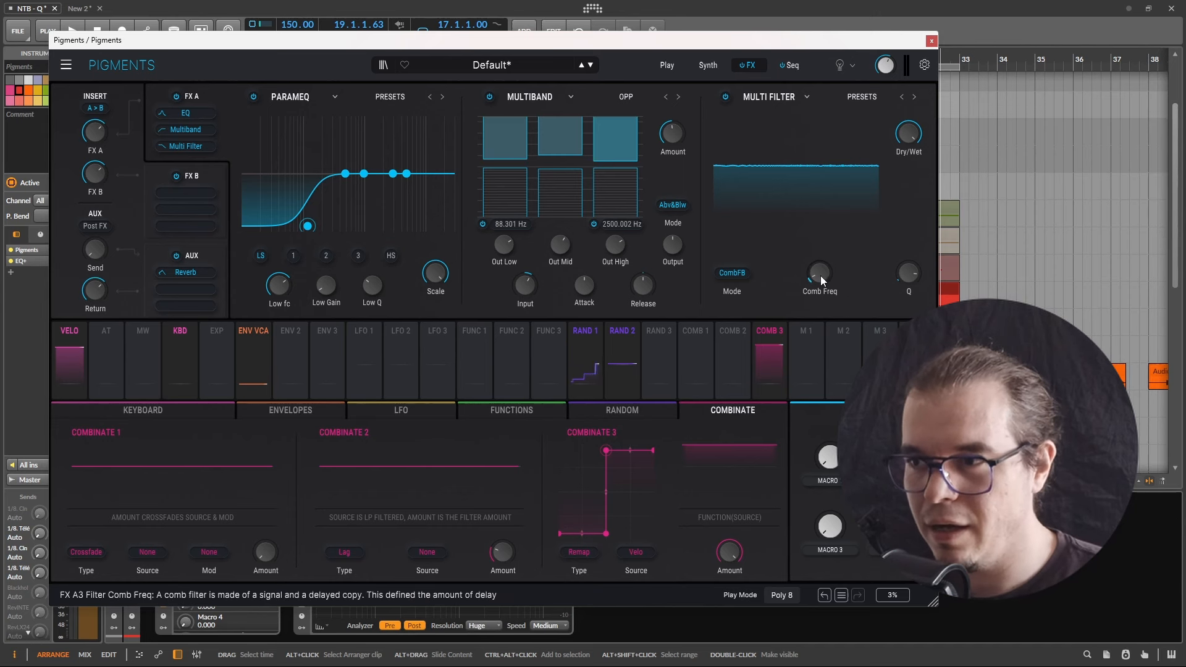
drag(821, 276, 821, 288)
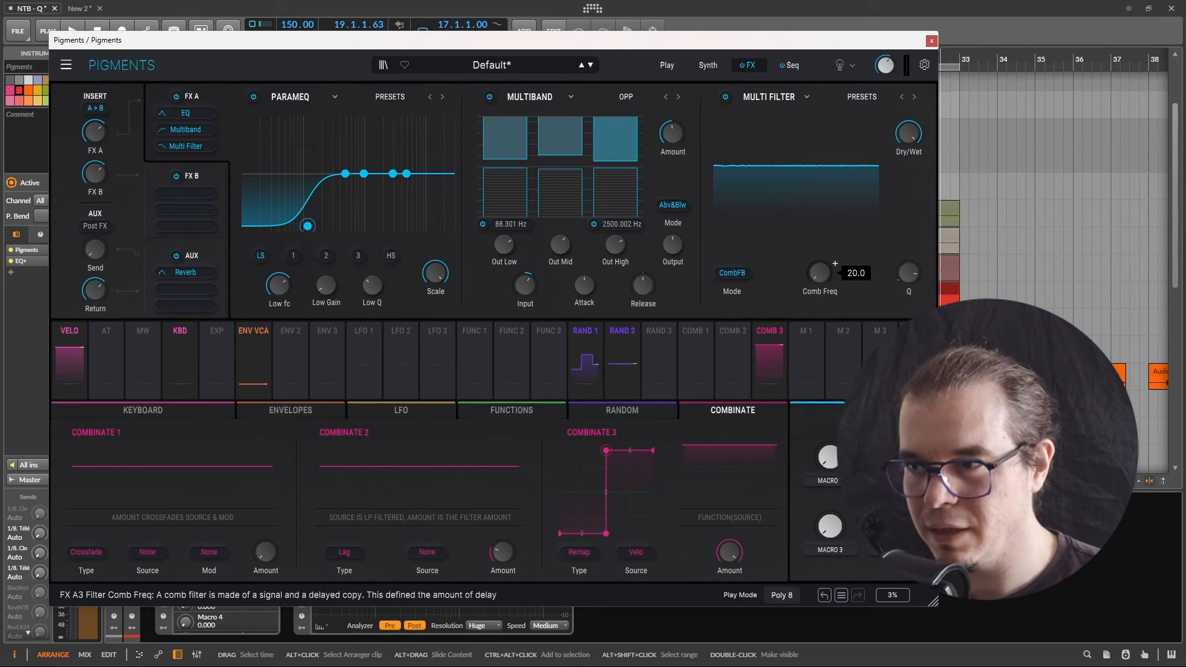
click(395, 411)
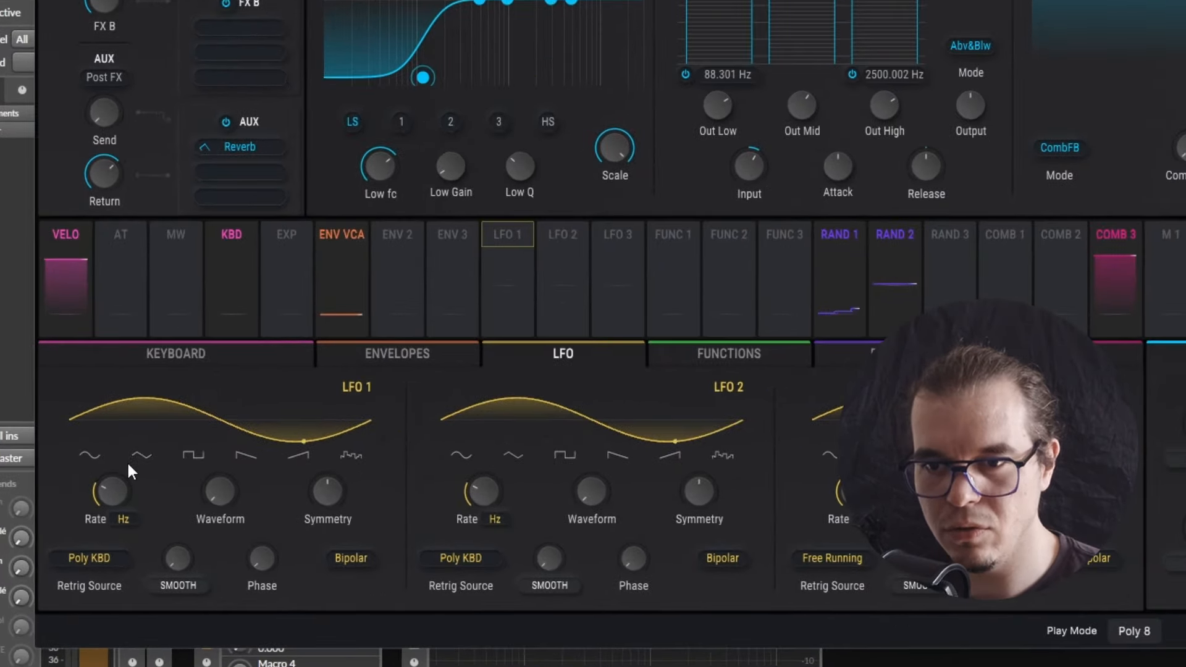
click(141, 456)
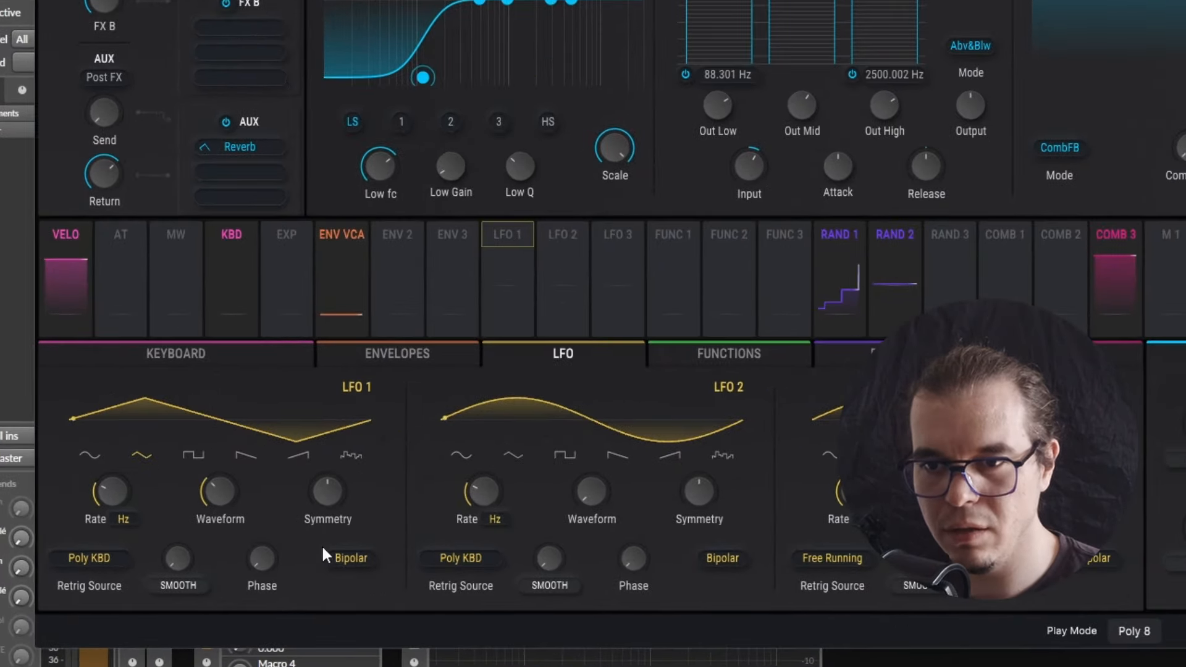
click(126, 520)
click(137, 436)
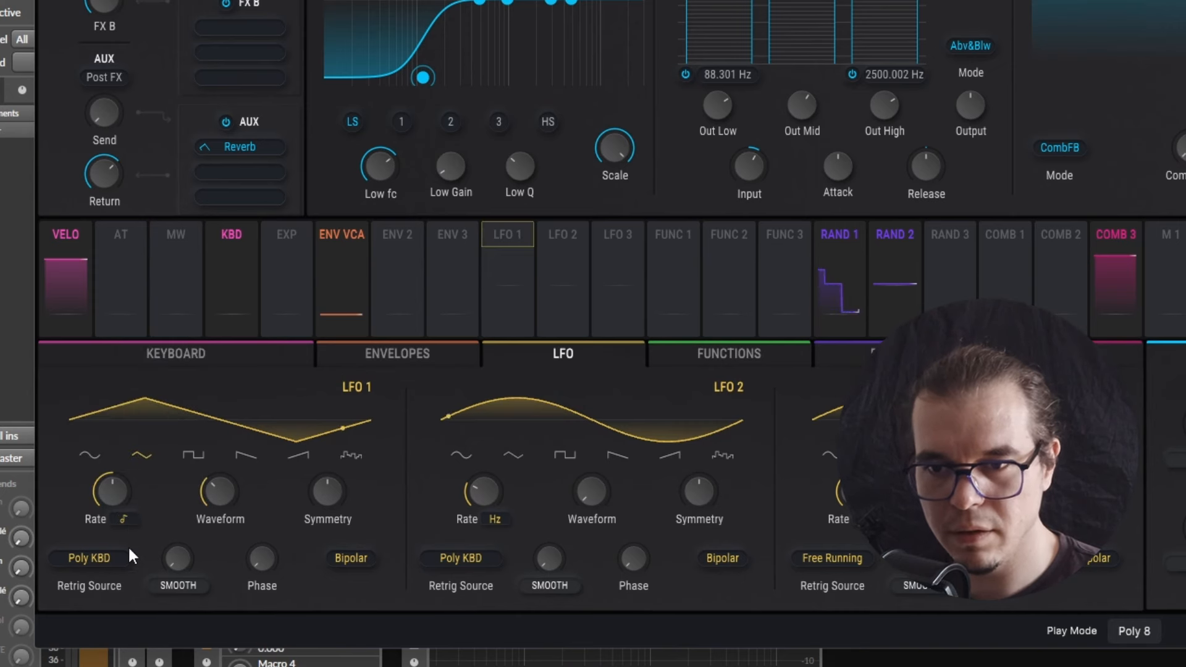
drag(123, 493, 152, 508)
drag(264, 556, 265, 538)
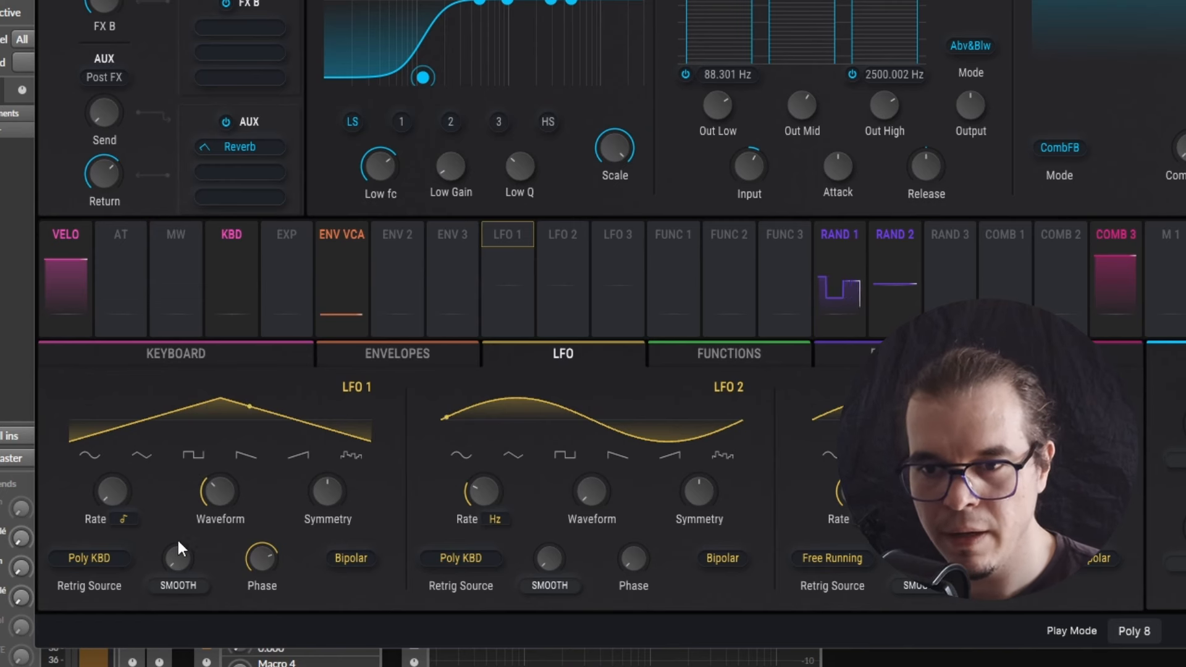
click(93, 558)
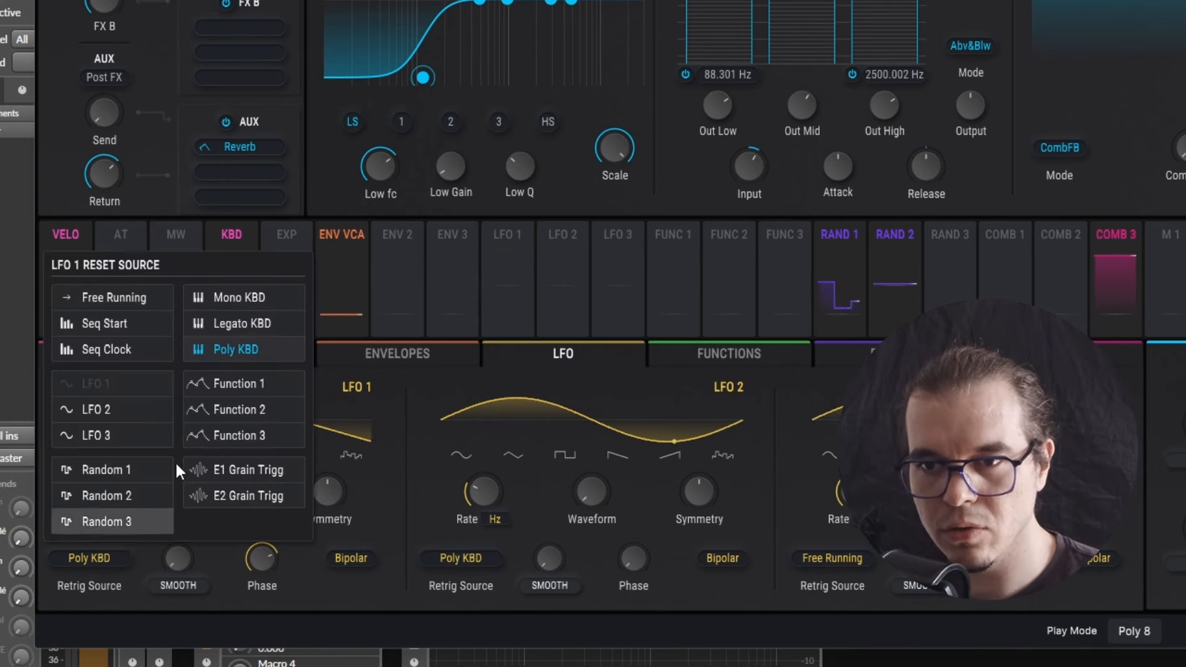
click(136, 298)
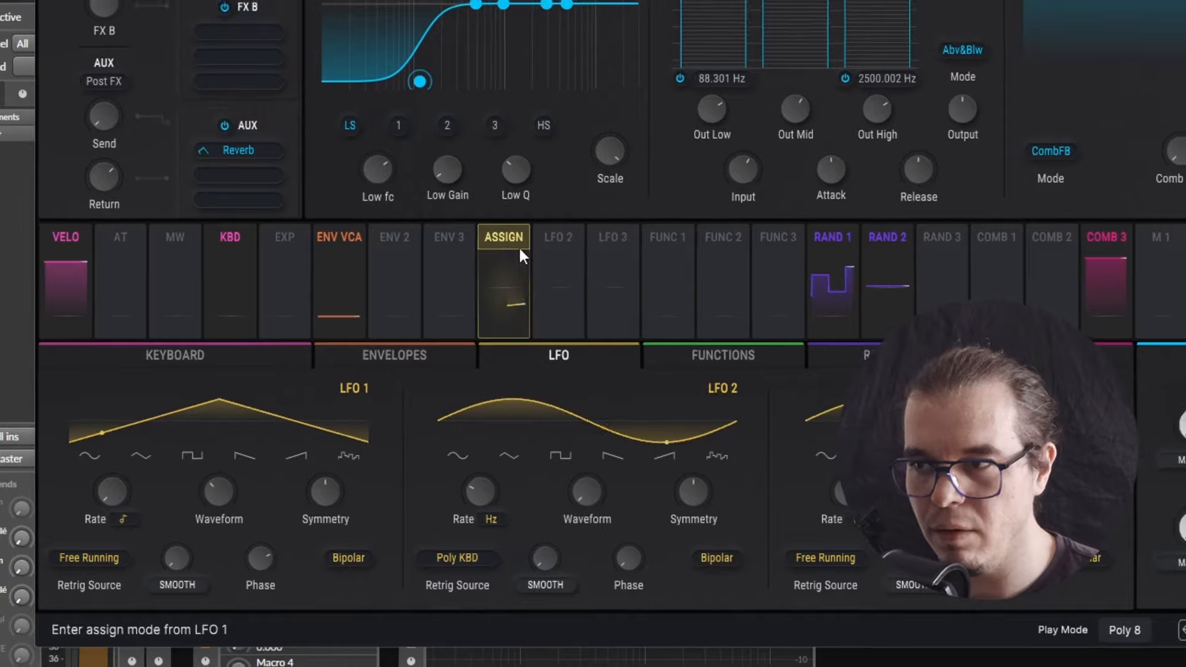
Step: Modulate Comb Freq with LFO 1 at about 0.25, make the LFO unipolar, and fine-tune the modulation amount during playback
drag(519, 248, 1182, 157)
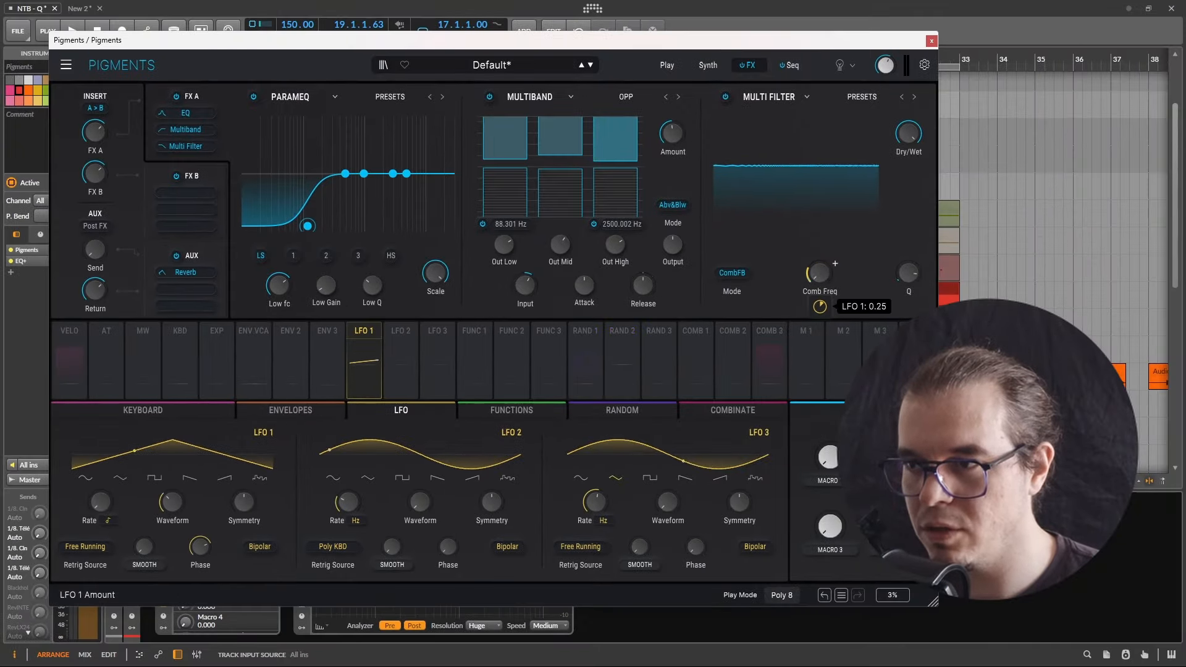
key(space)
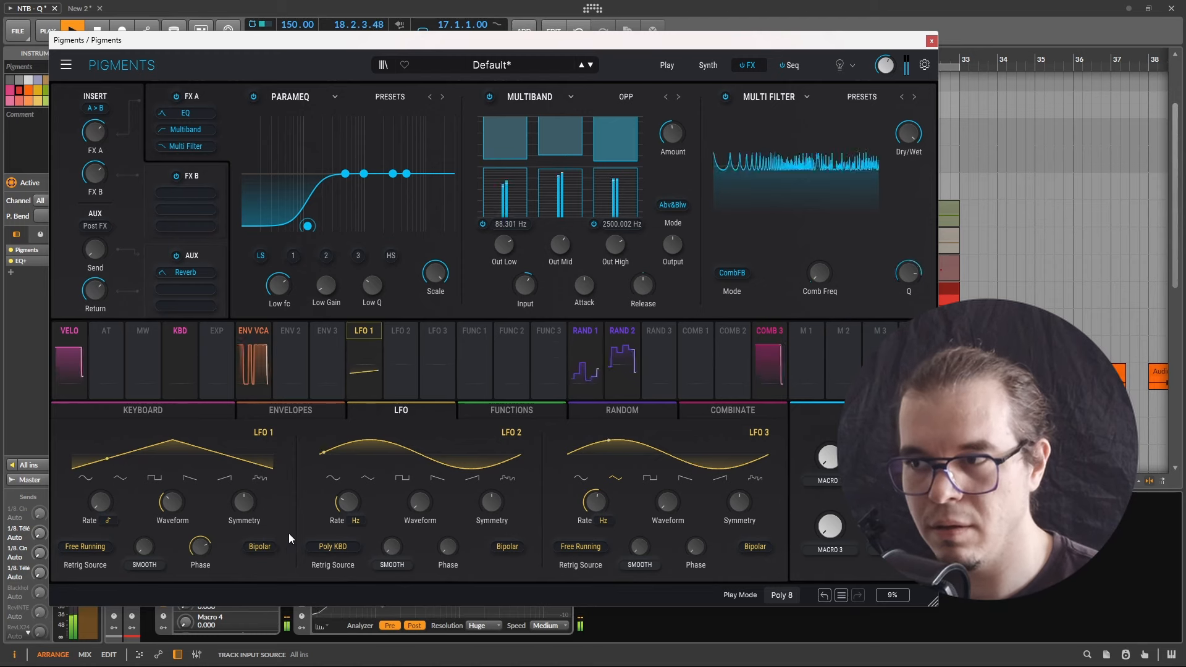
mouse_move(834, 273)
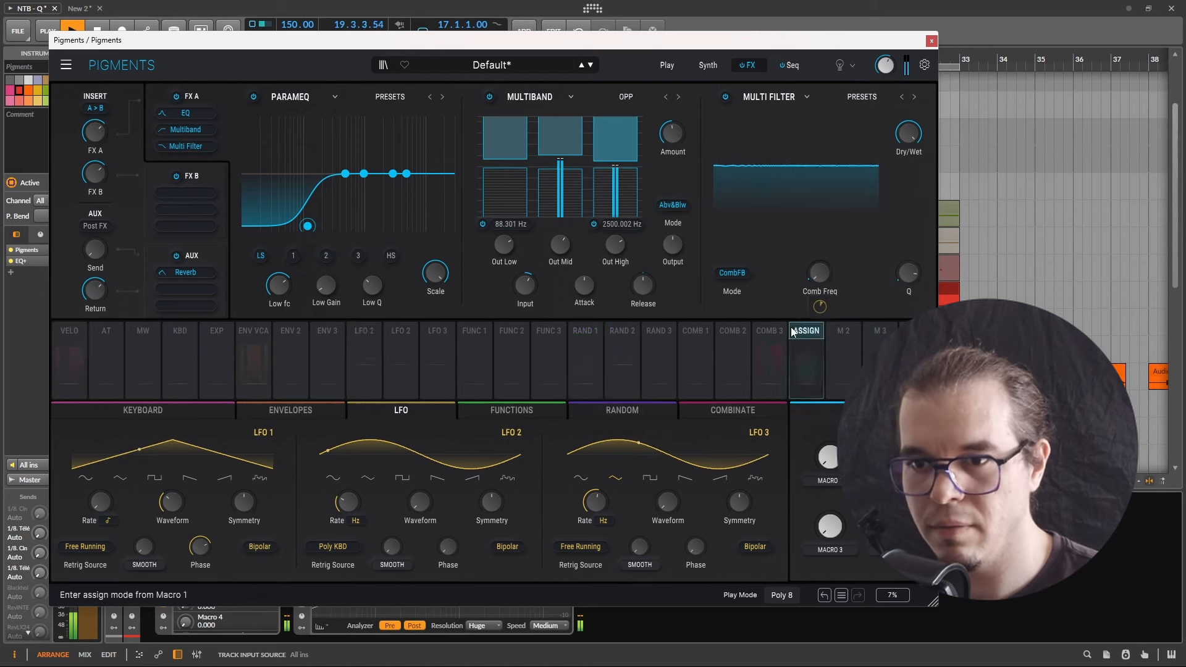
click(268, 548)
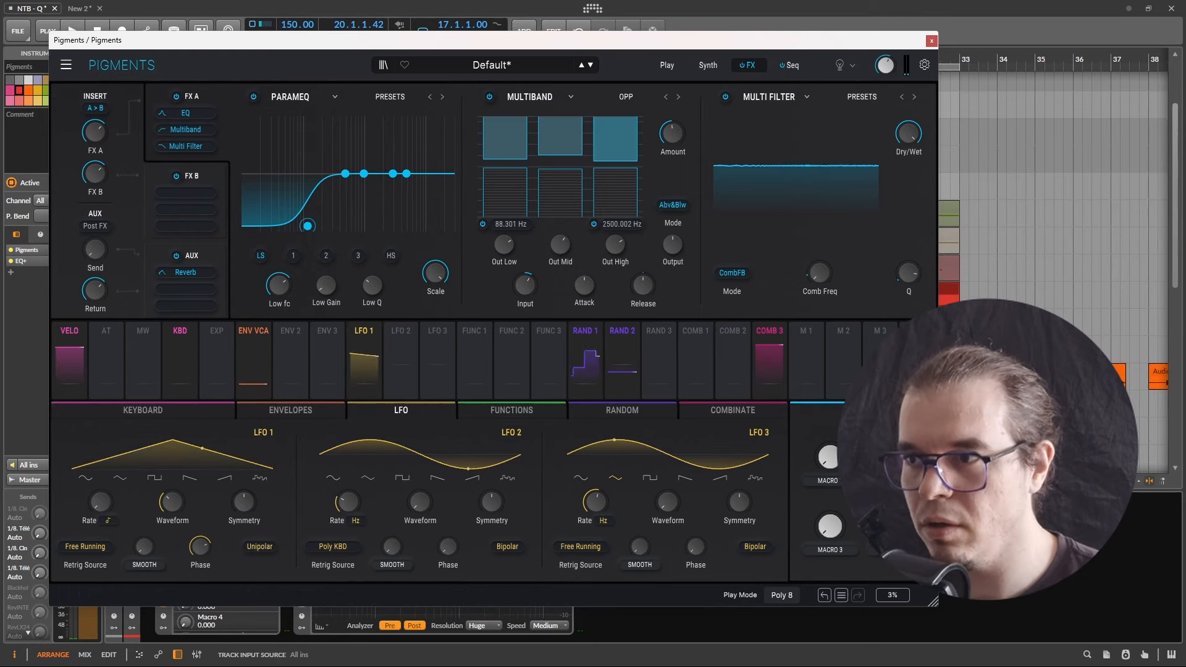
key(space)
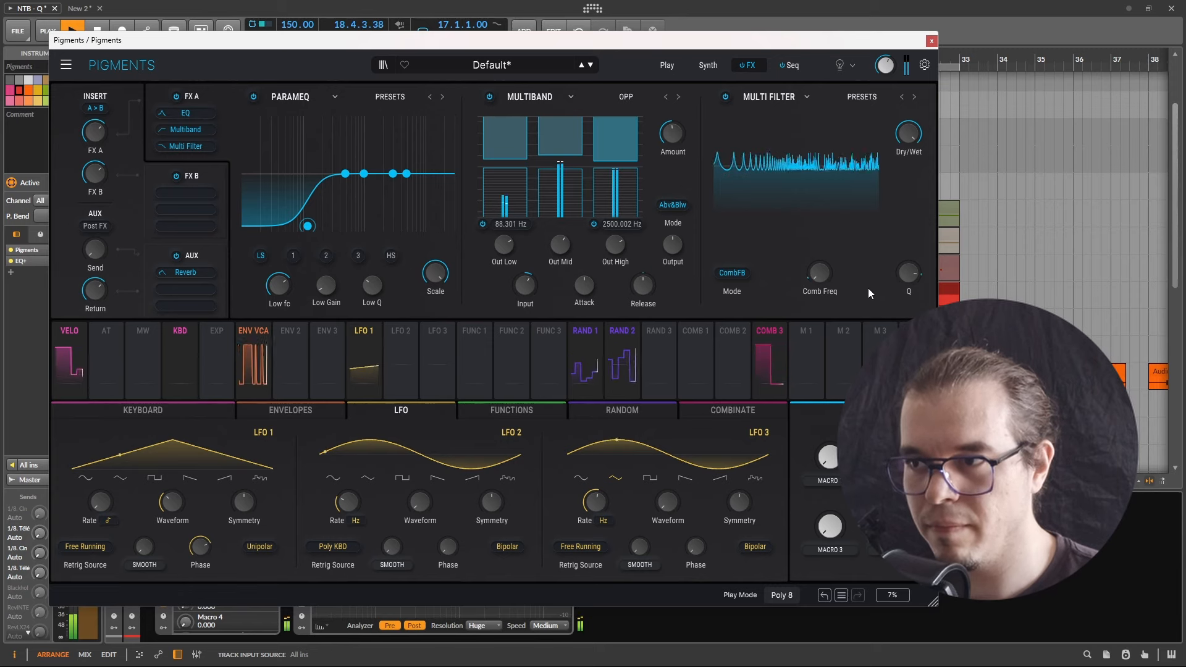
mouse_move(828, 297)
drag(825, 307, 825, 304)
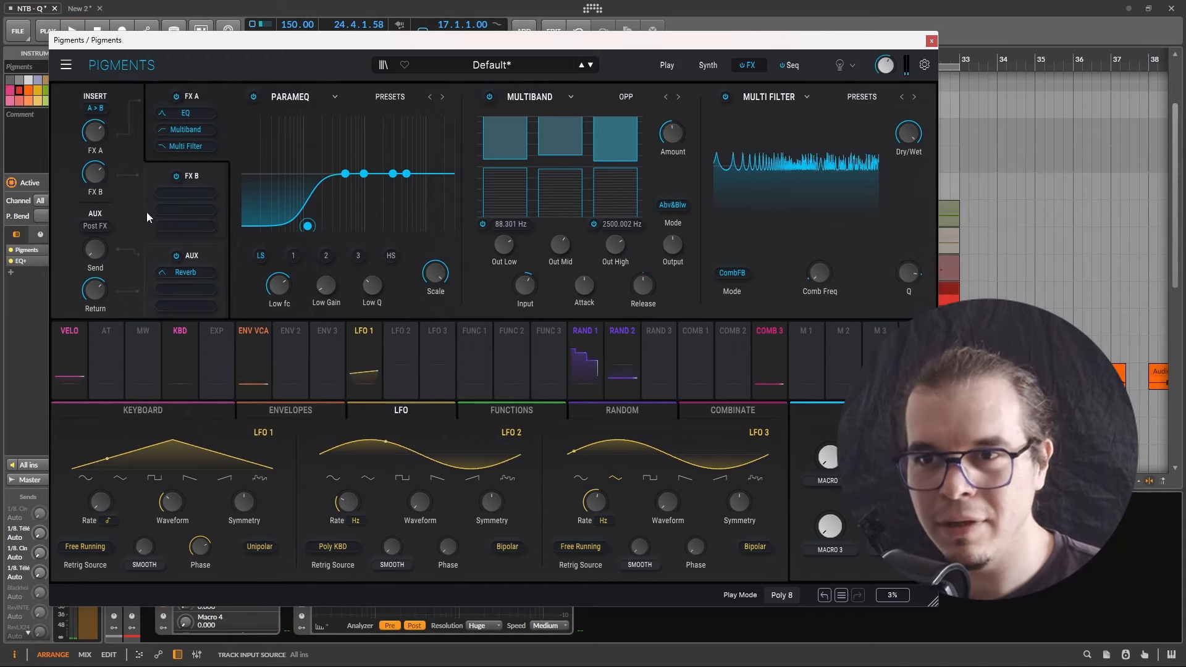
Step: Add a Compressor to FX B's first slot with maximum ratio, minimum attack and 50 ms release, and lower its threshold
click(201, 179)
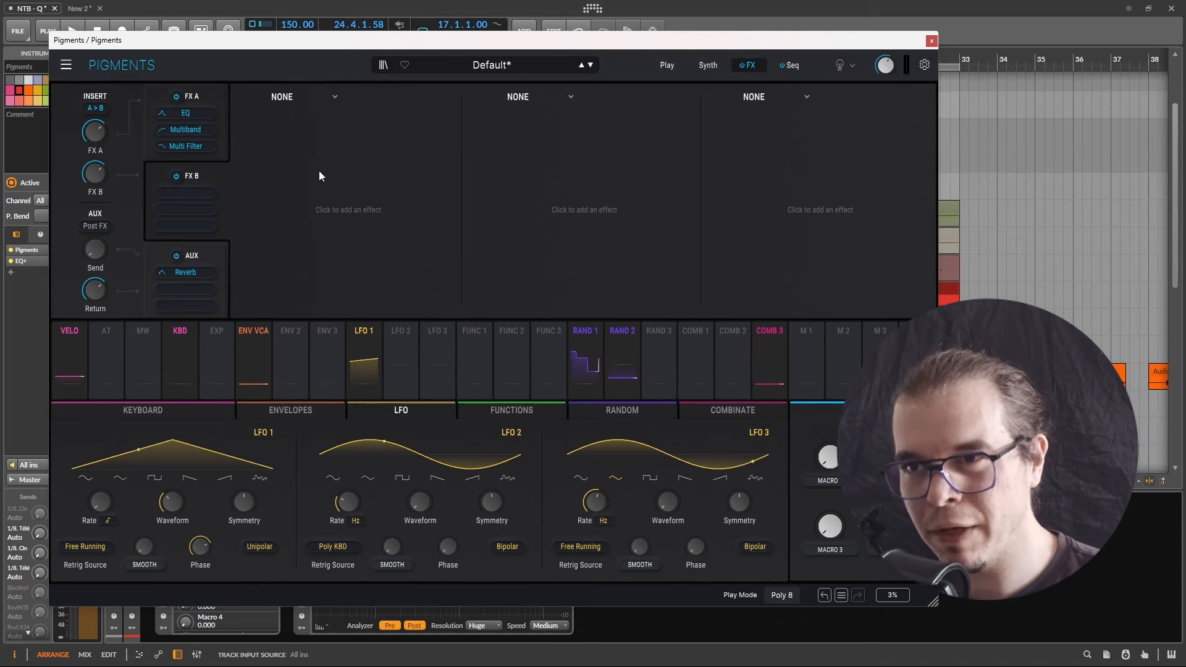
click(327, 96)
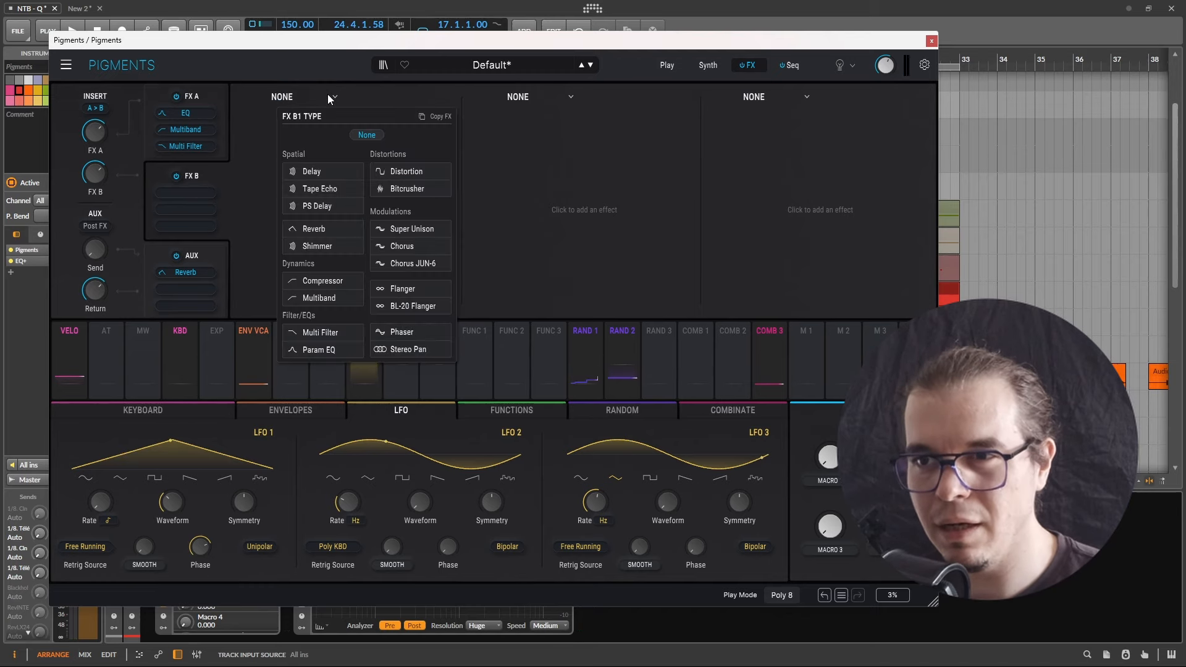
click(316, 265)
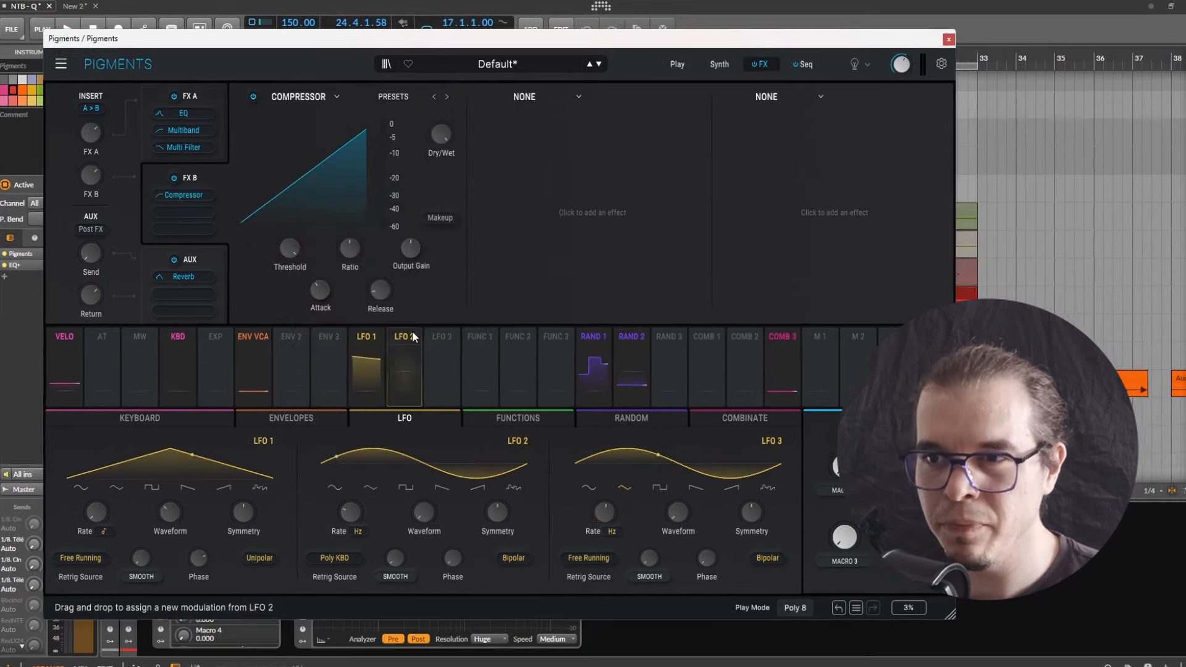
drag(348, 246, 348, 204)
drag(347, 371, 348, 423)
drag(435, 384, 435, 371)
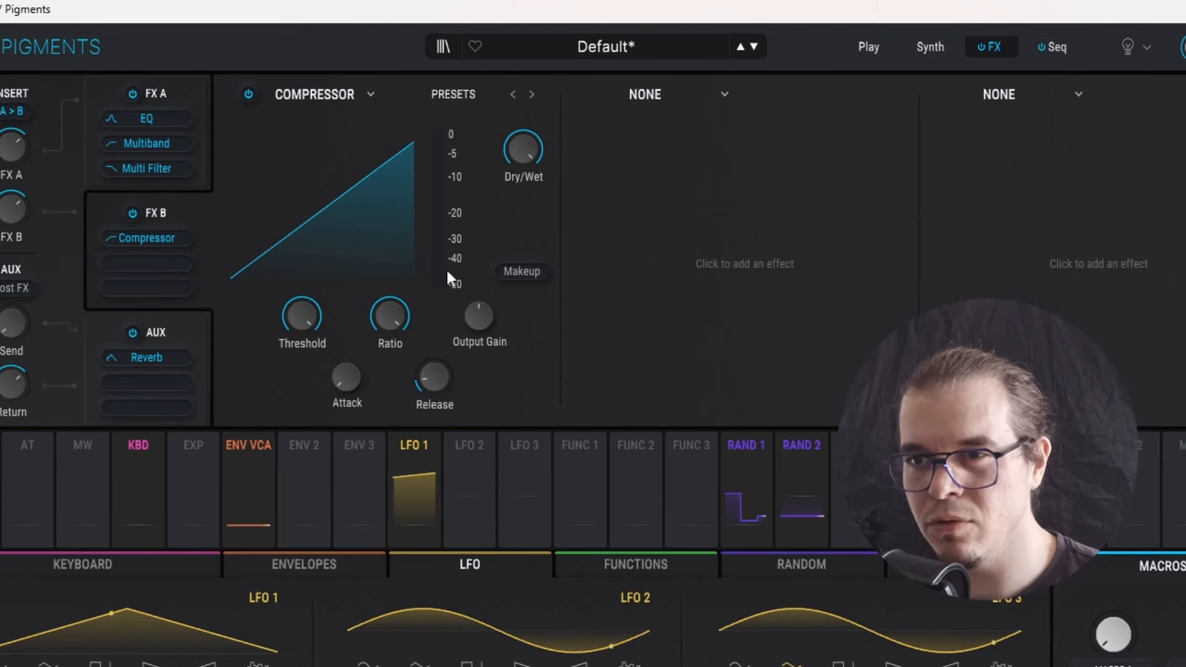
mouse_move(429, 378)
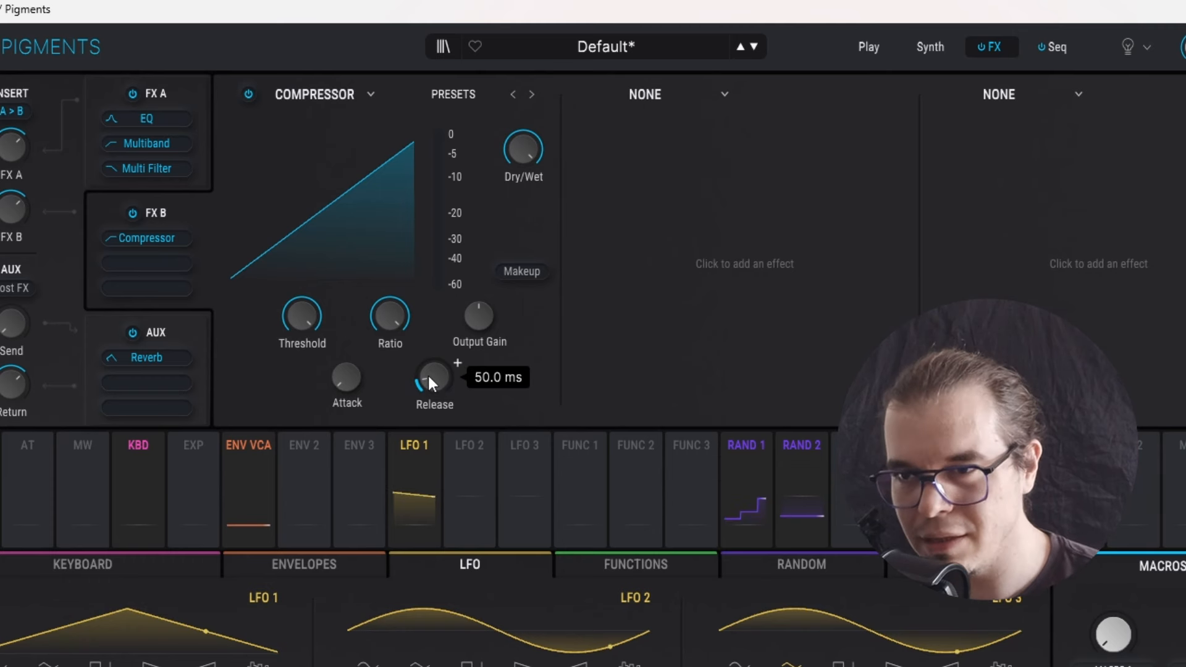
drag(298, 312, 302, 313)
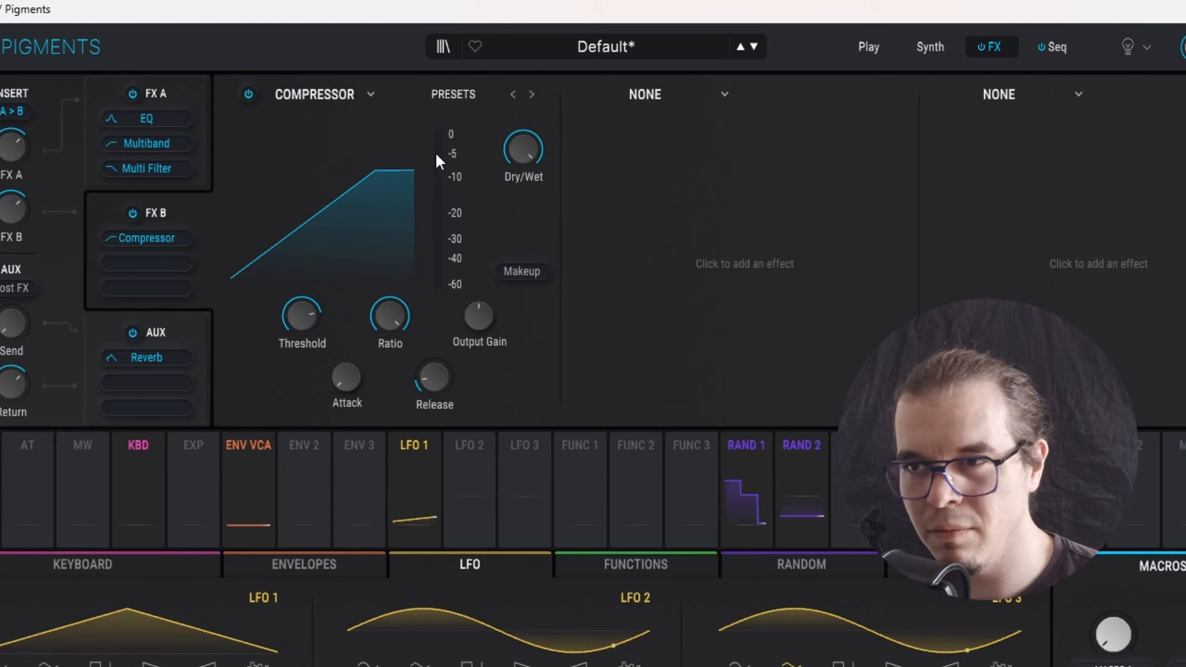
drag(307, 319, 306, 310)
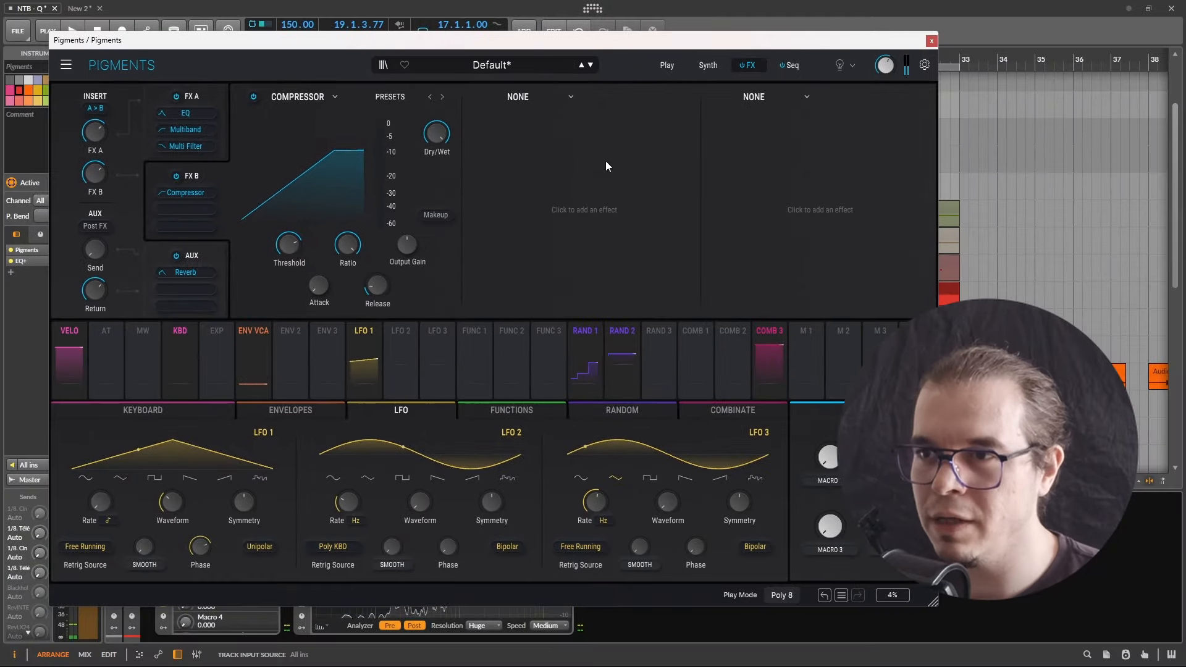
Step: Add a Delay to FX B's second slot, load its Ping-Pong preset, and audition the result
click(547, 96)
click(562, 175)
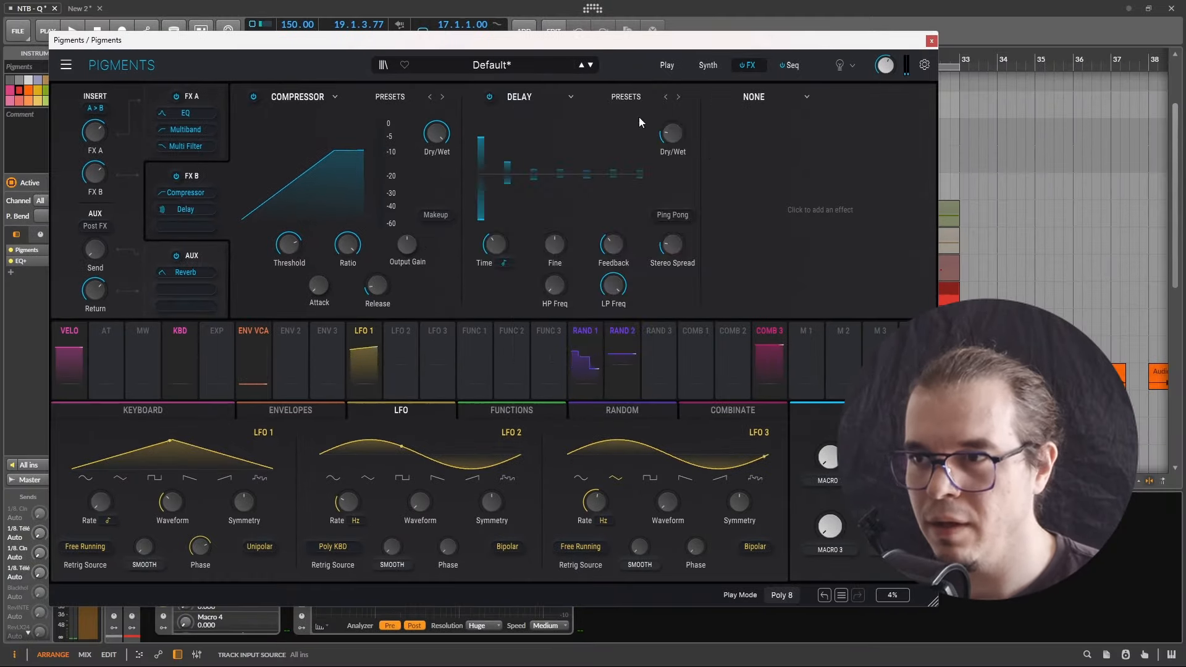
click(637, 95)
click(646, 181)
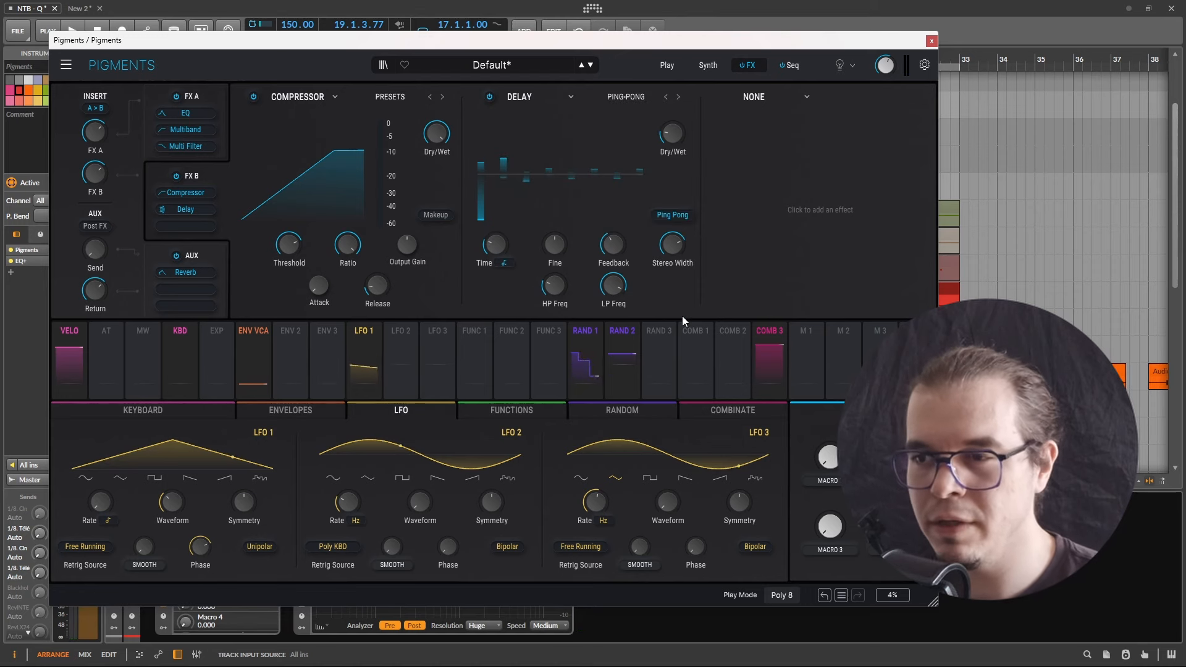
key(space)
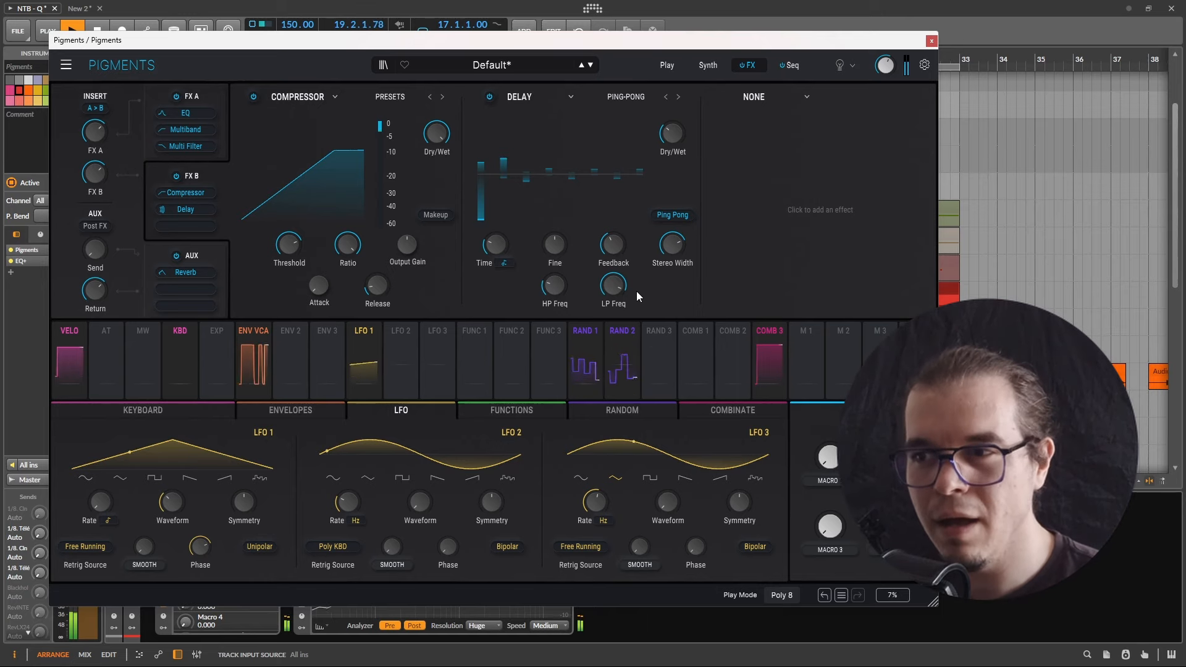
key(space)
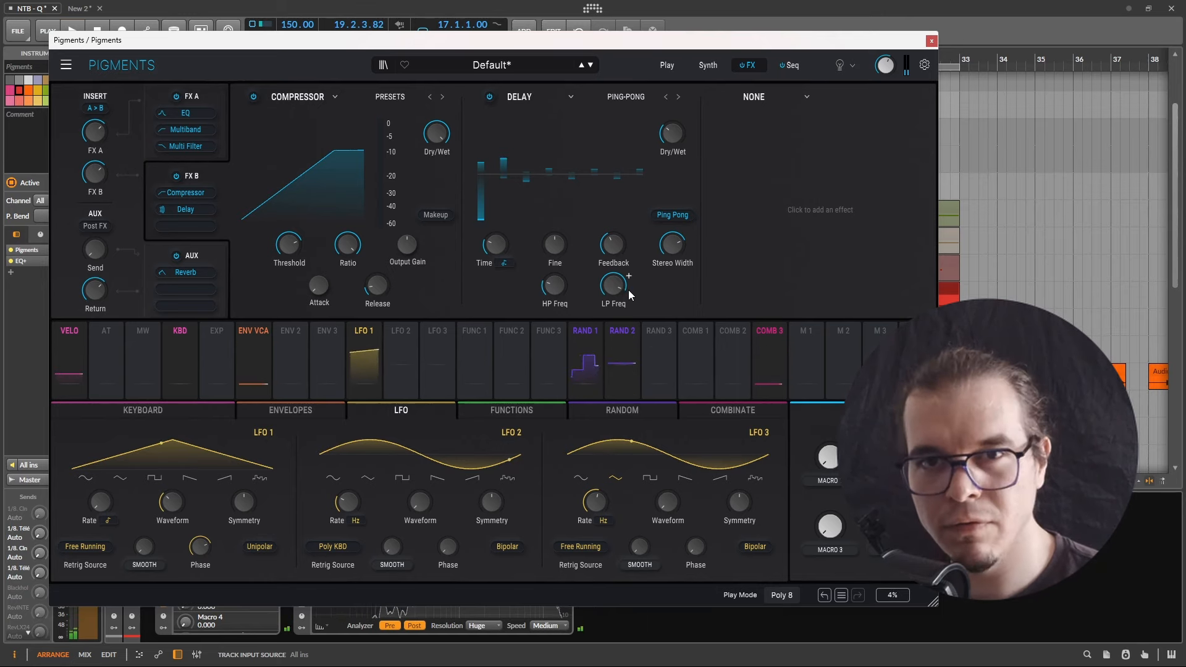
Step: Adjust the Delay's LP Freq down to around 1981 Hz and modulate it with Combinate 3
mouse_move(628, 276)
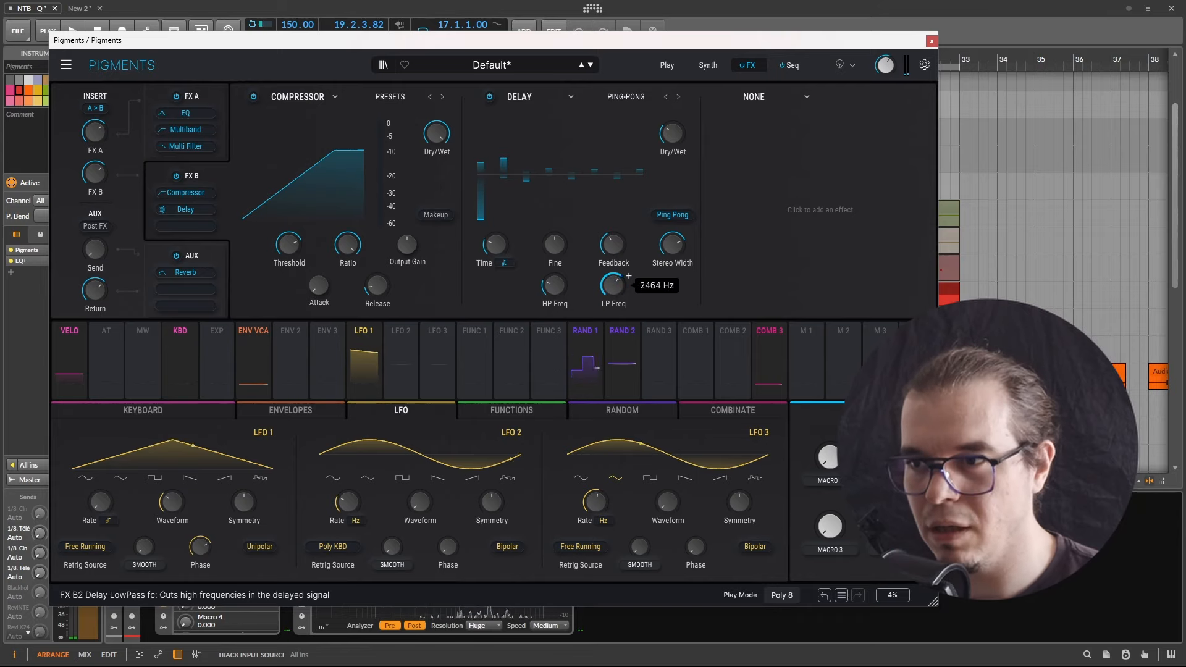
drag(608, 286, 608, 286)
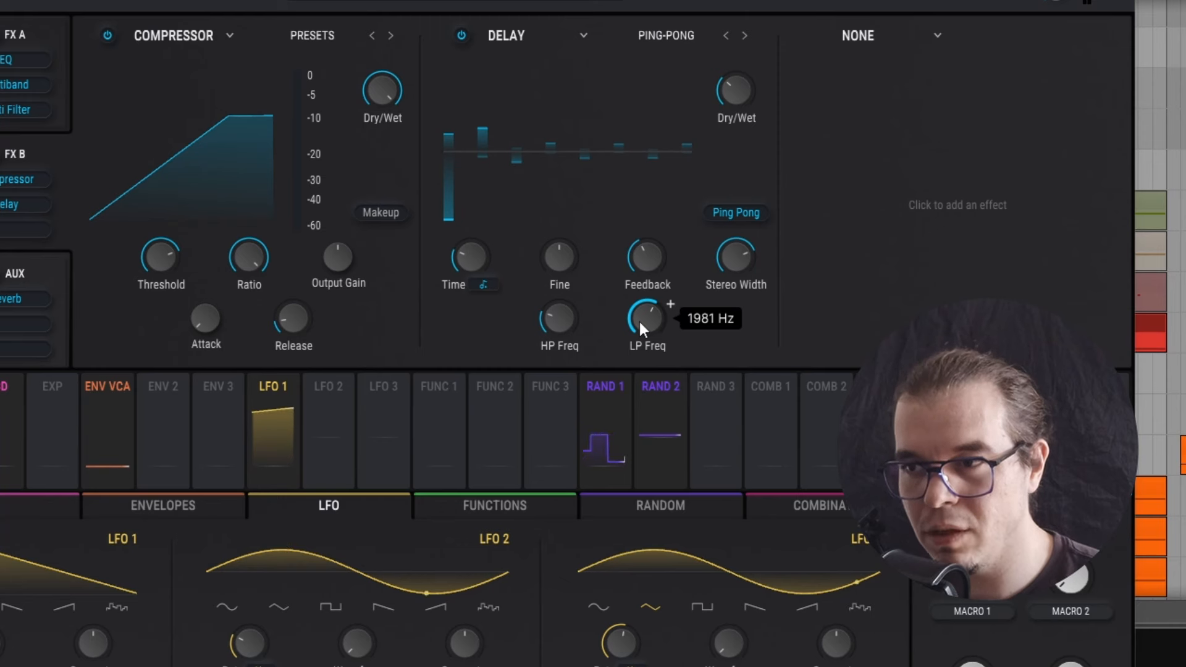
drag(642, 318, 643, 285)
drag(881, 426, 661, 322)
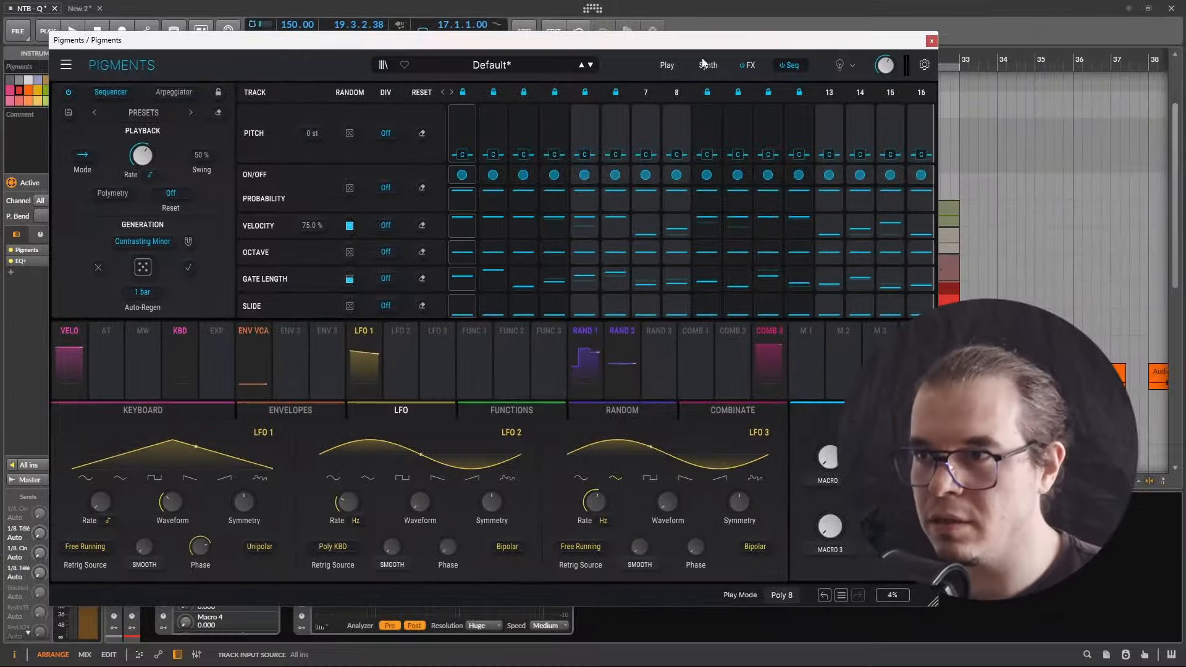
Step: Change Filter 2 on the Synth page to a Lowpass Gate, lower its level to minimum, and set its vactrol time to Fast
click(704, 69)
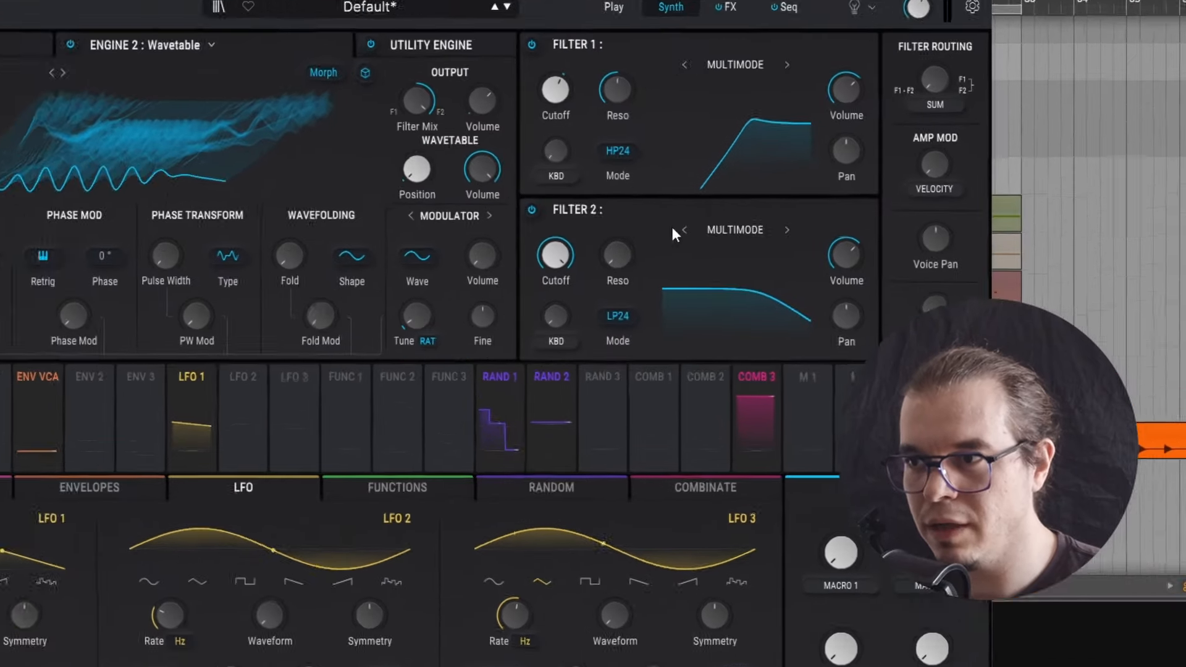
click(744, 224)
click(695, 541)
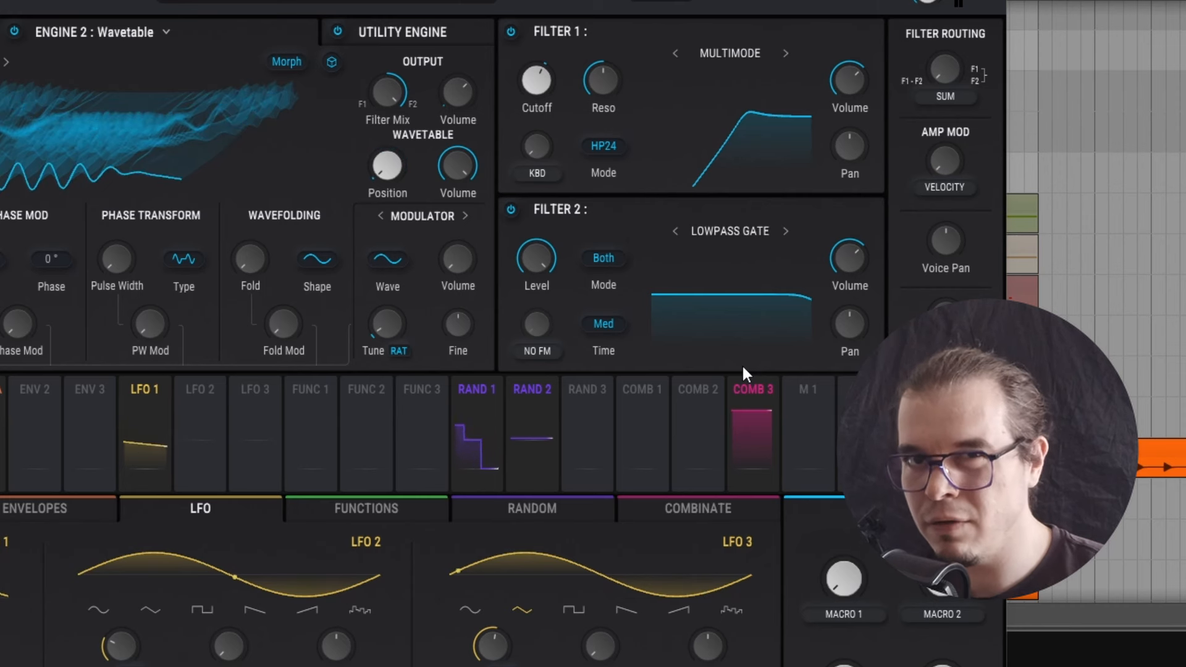
drag(544, 256, 544, 396)
click(600, 323)
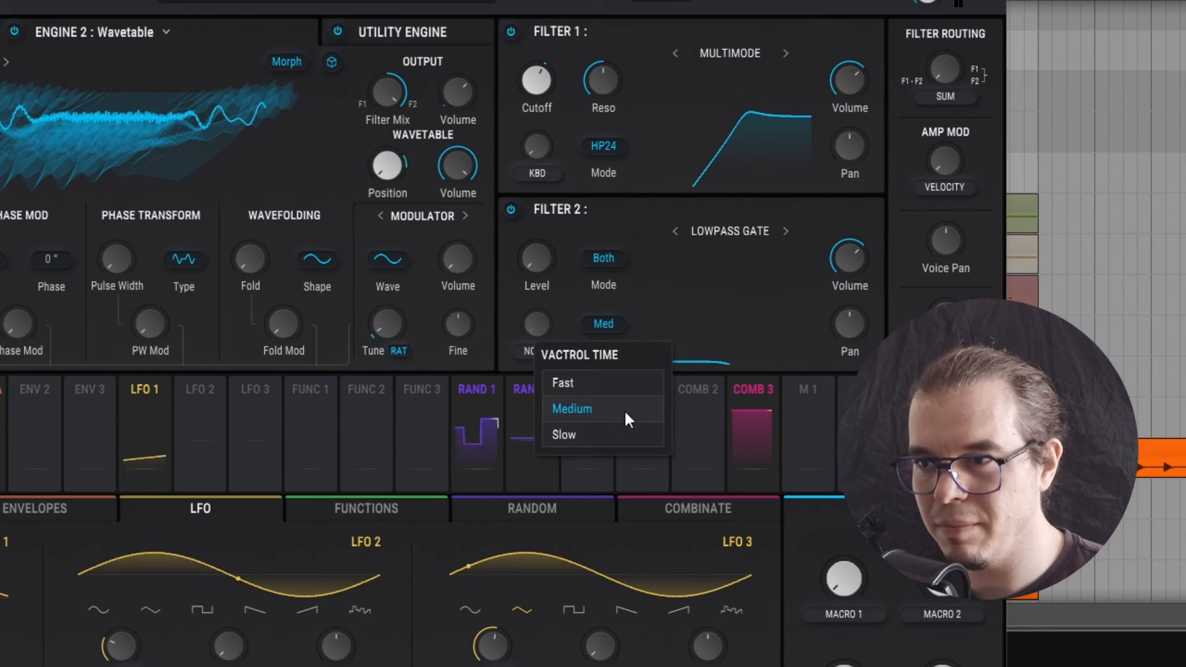
click(606, 387)
click(612, 258)
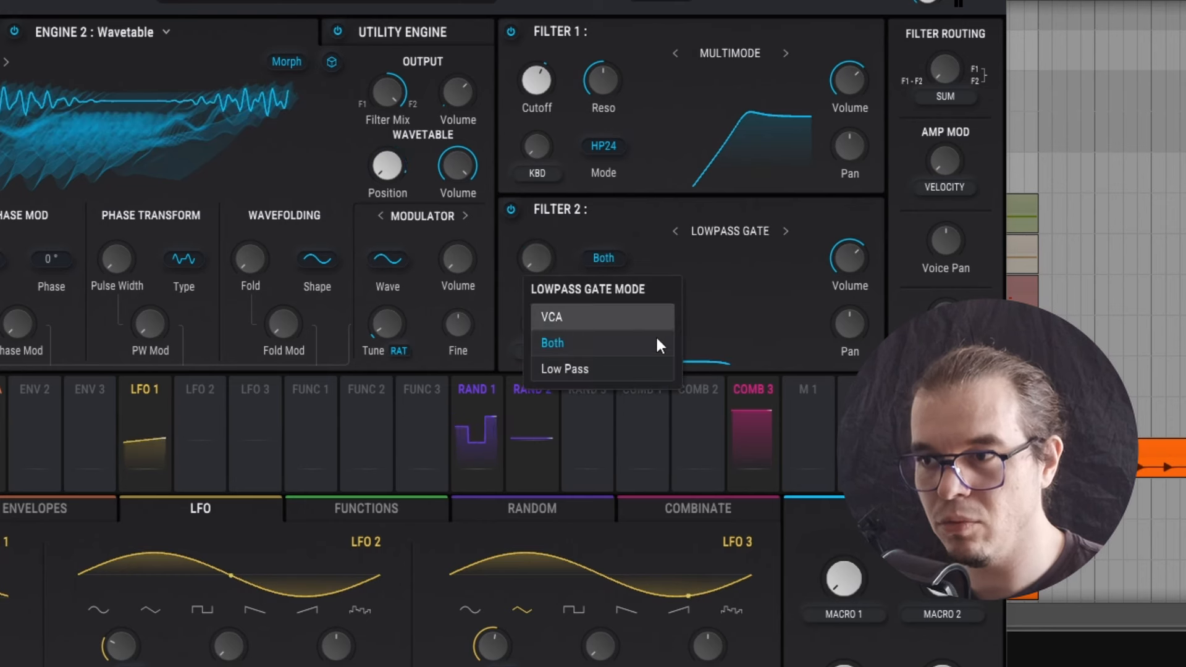
click(655, 232)
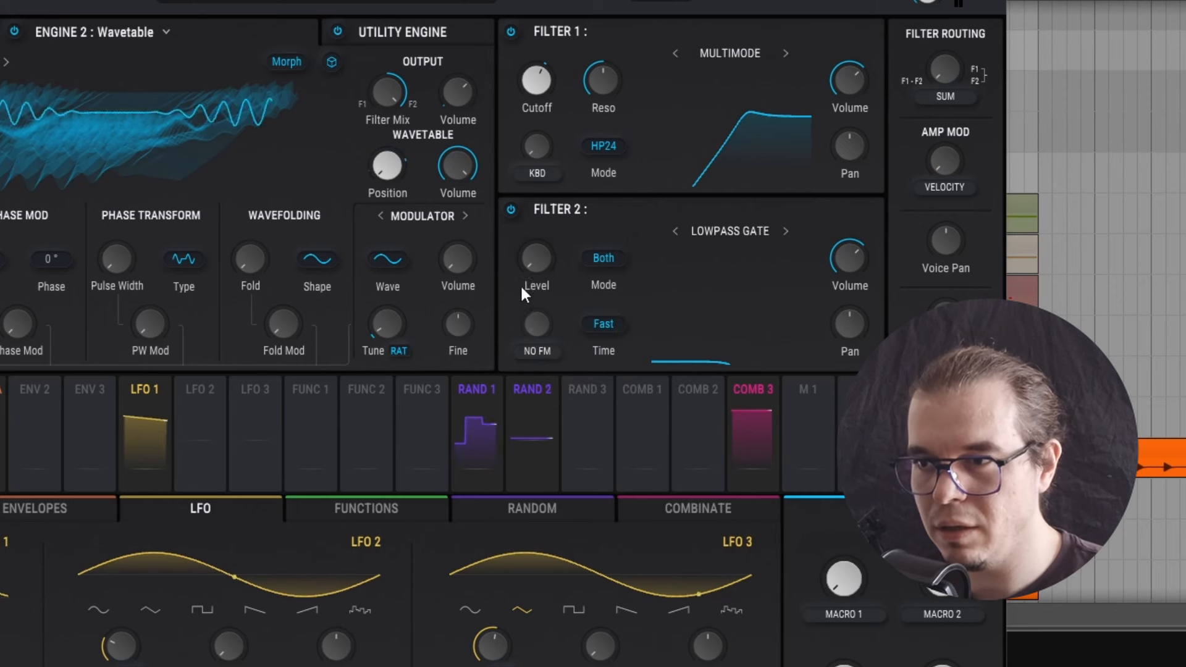
Step: Set Filter 2's FM source to Env 2 and raise the FM amount to maximum
click(543, 353)
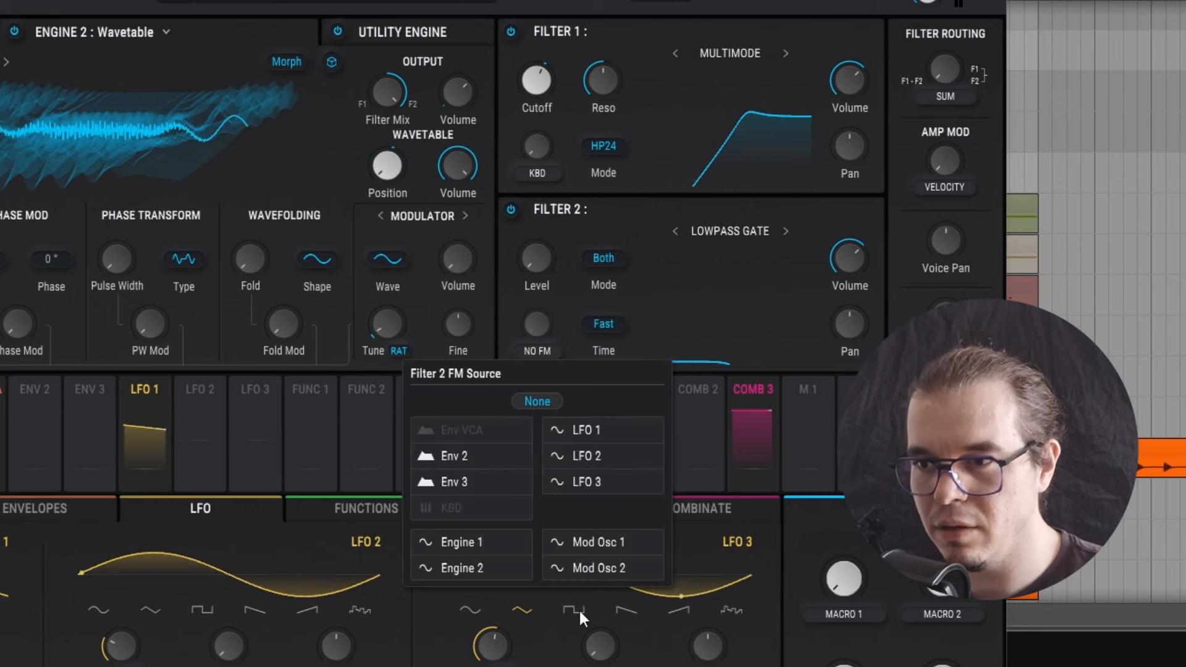
click(465, 463)
drag(537, 324, 537, 238)
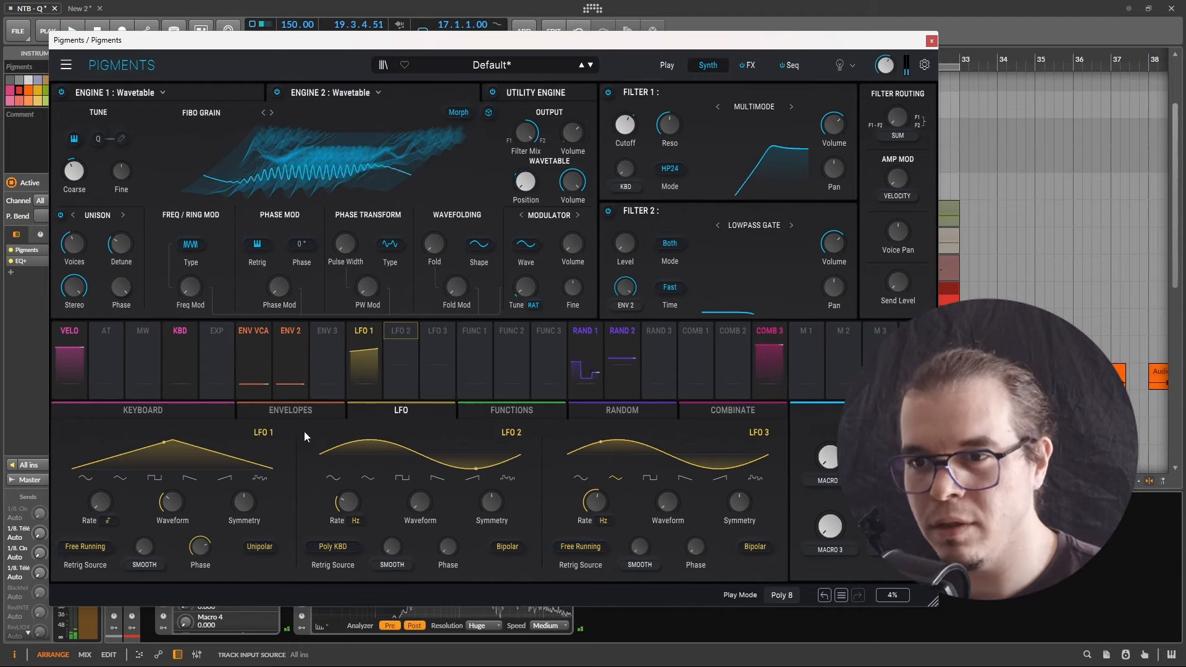
Step: Set Env 2's attack to minimum and shorten its decay to about 69 ms
click(302, 412)
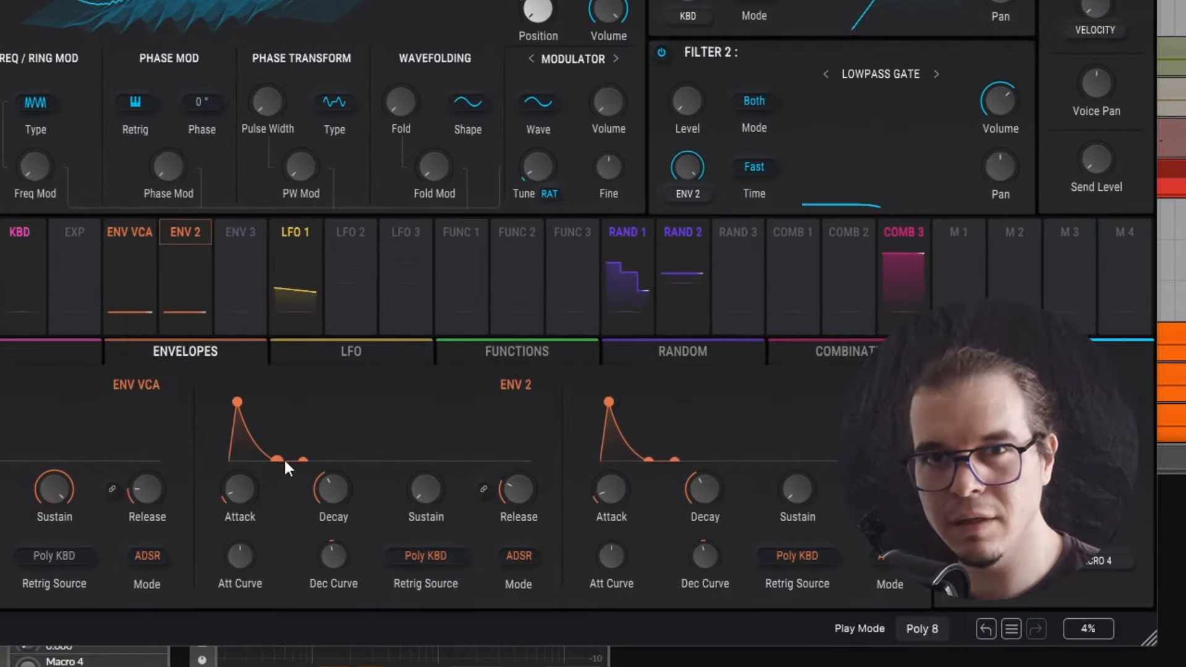
drag(239, 490, 240, 504)
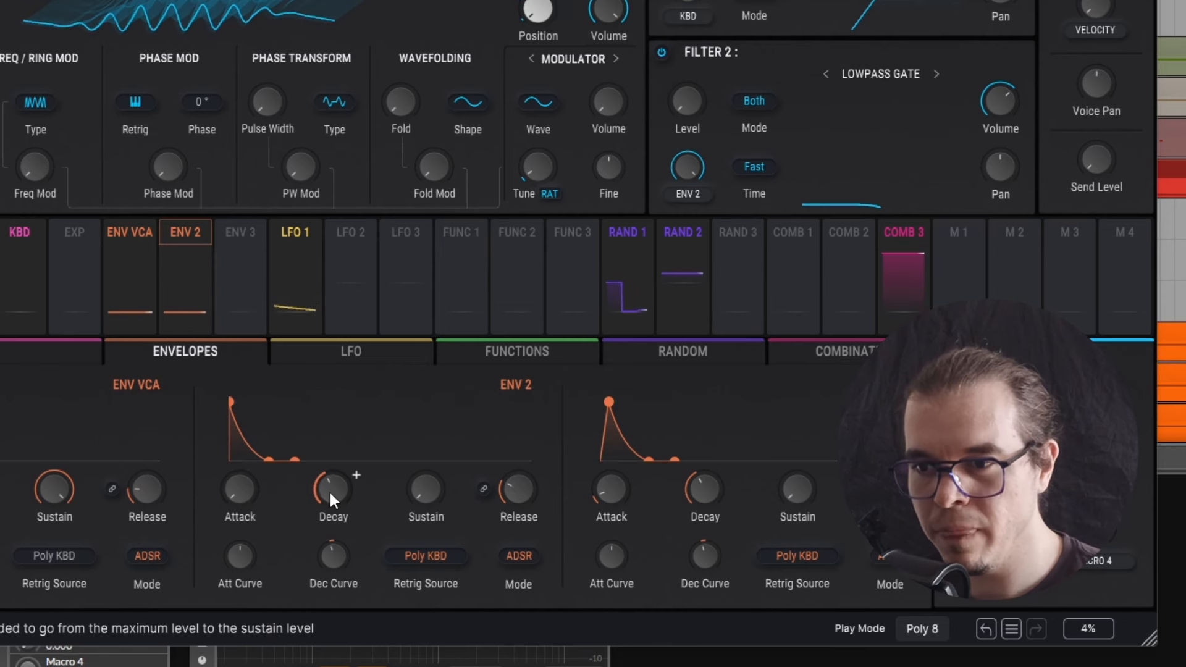
scroll(357, 475, down, 5)
scroll(357, 475, down, 2)
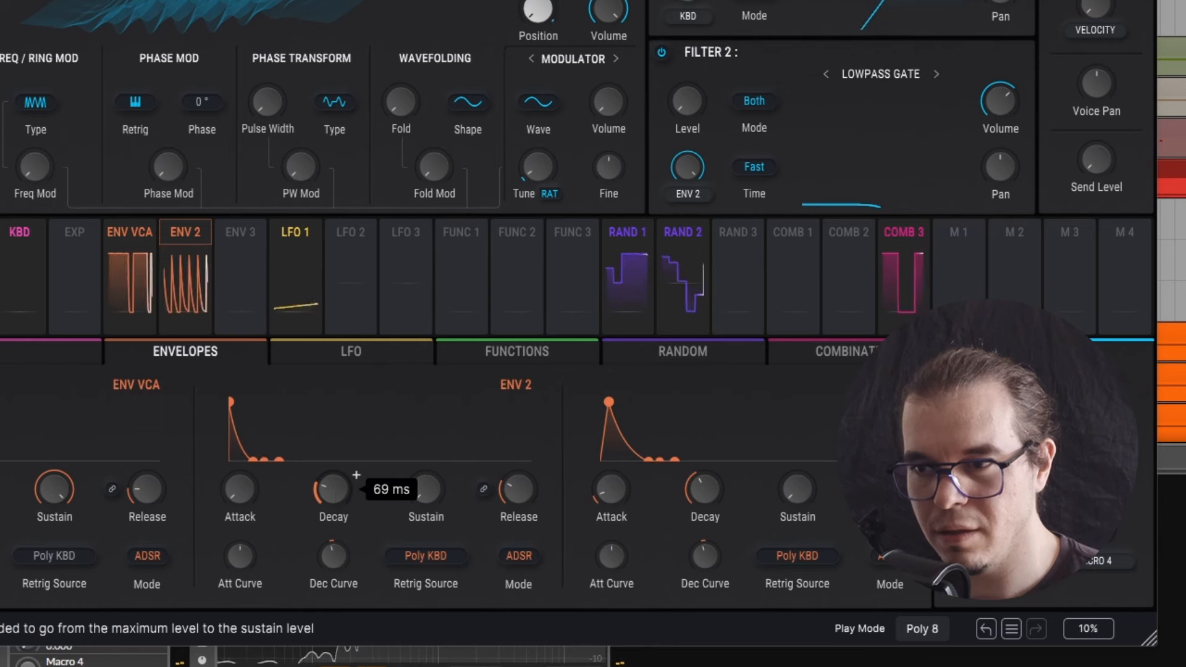
scroll(336, 492, up, 1)
Step: Modulate Env 2's decay with Random 1 at an amount of about 0.2
click(641, 233)
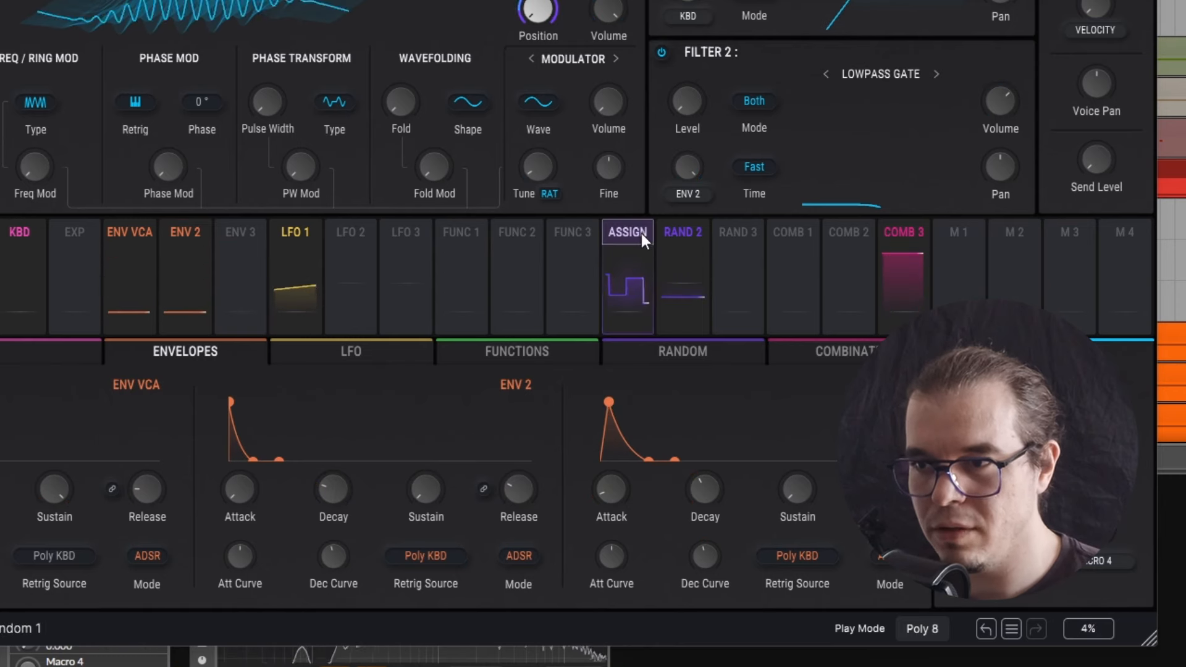
click(334, 490)
scroll(332, 539, down, 3)
scroll(333, 537, down, 1)
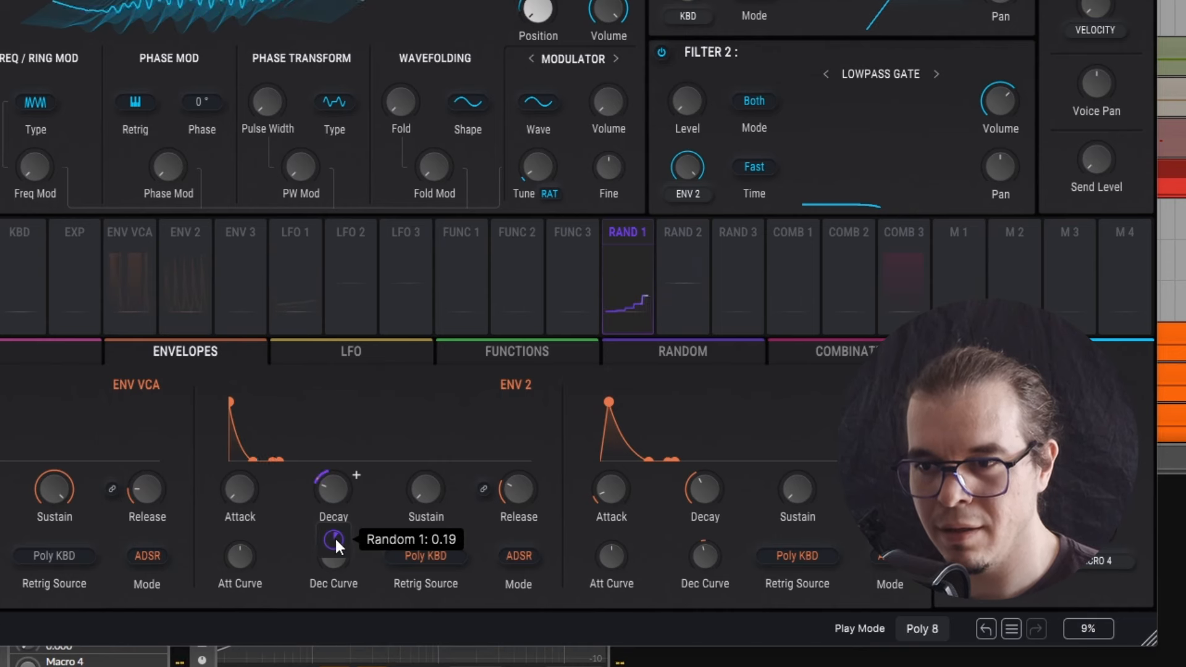
scroll(335, 539, up, 3)
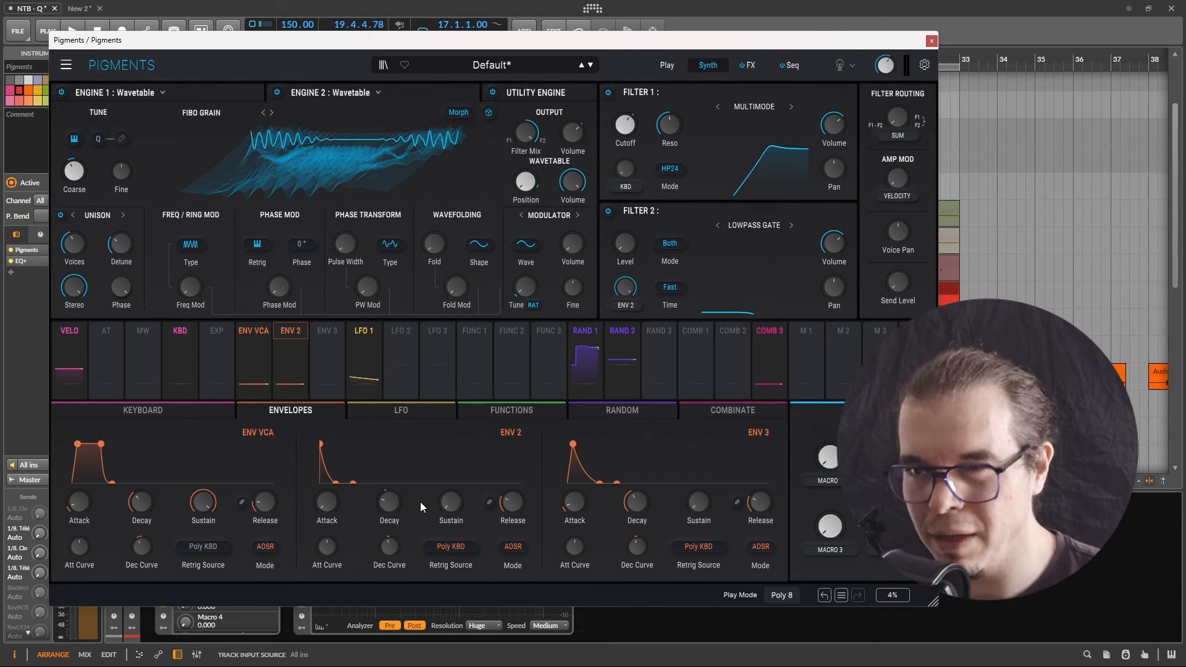
Step: Modulate the sequencer's playback rate by a small amount with the Binary generator Random 3
click(791, 65)
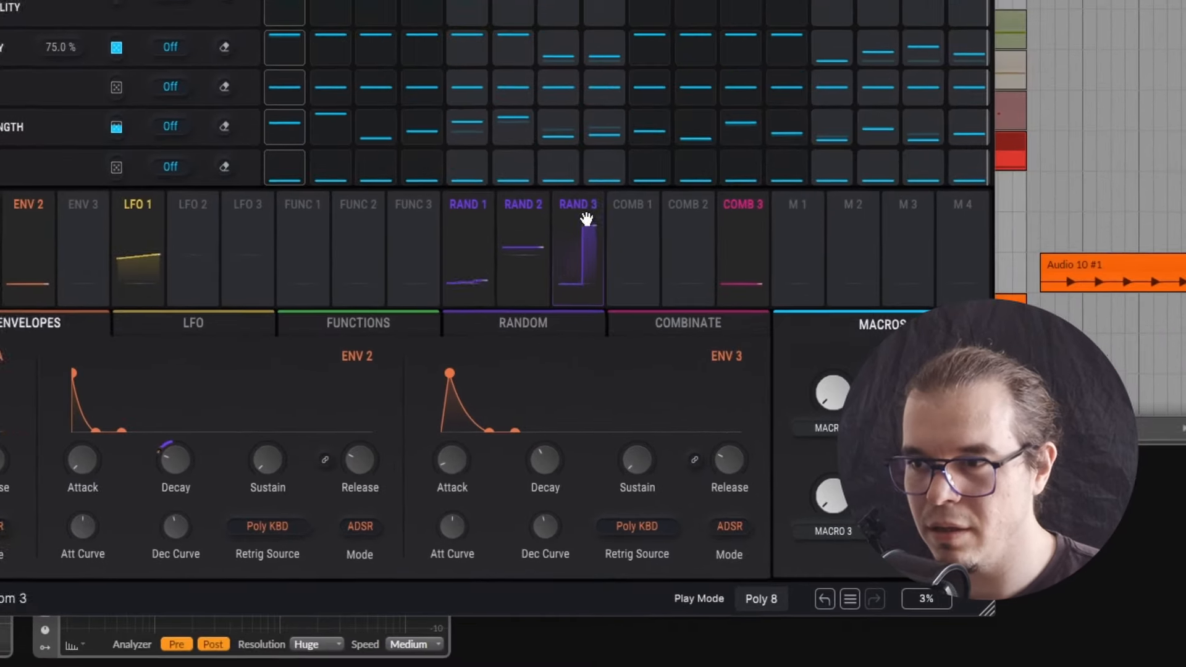
click(645, 416)
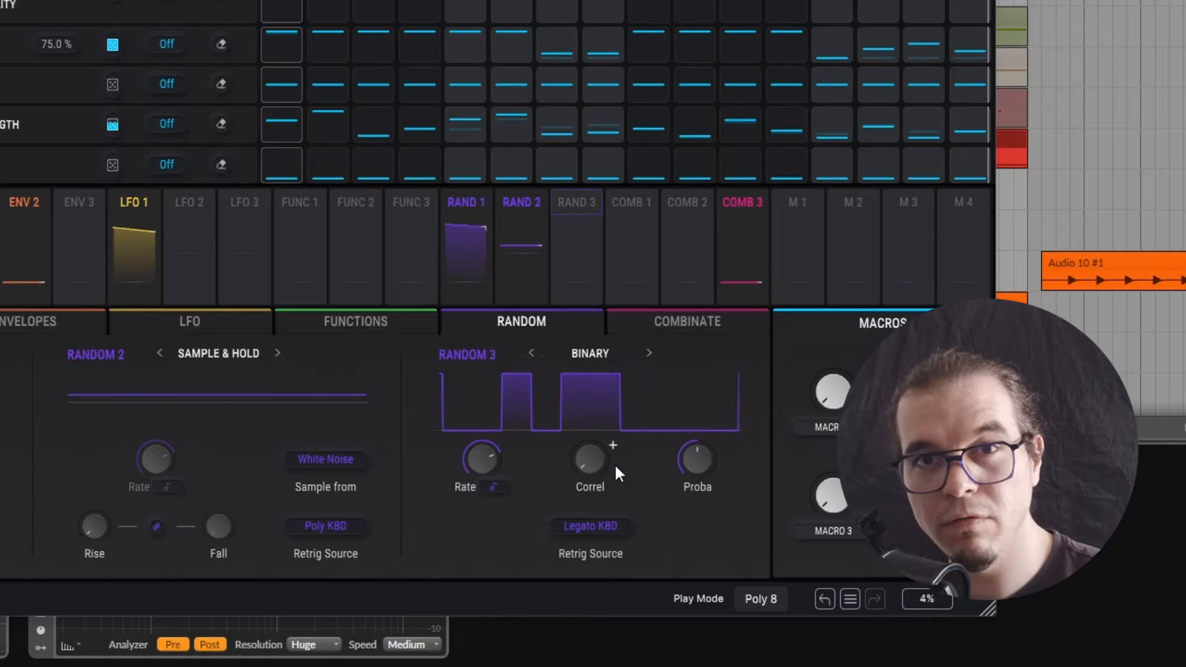
click(576, 203)
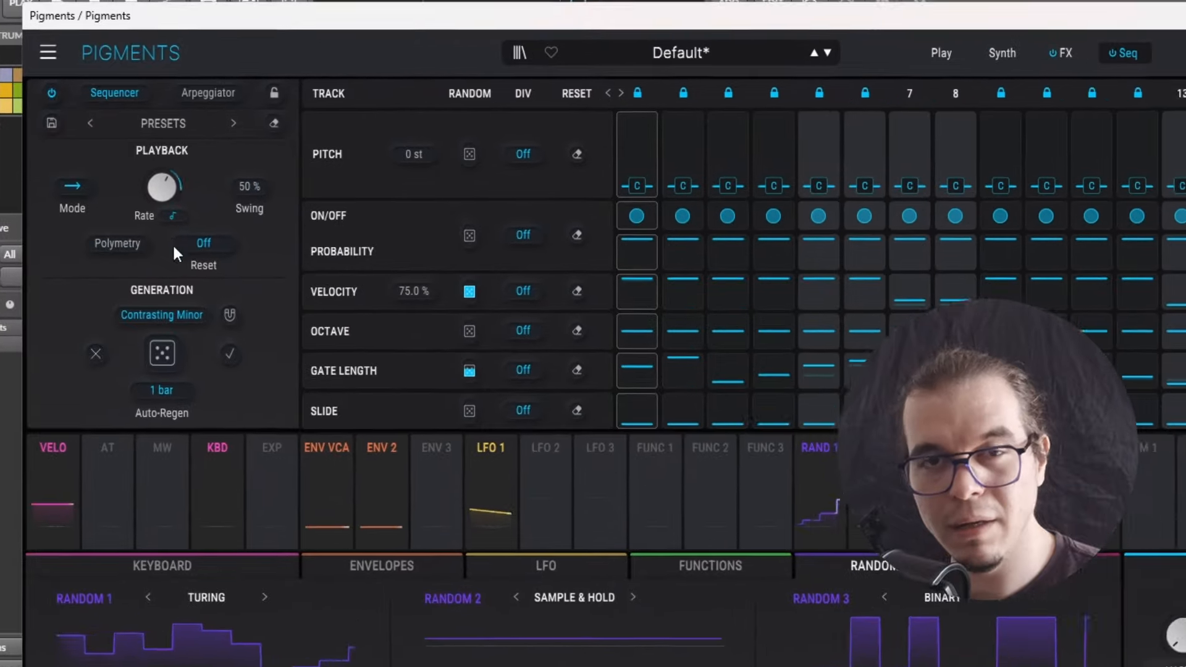
click(143, 199)
mouse_move(163, 254)
mouse_down()
mouse_move(163, 275)
mouse_move(163, 248)
mouse_up()
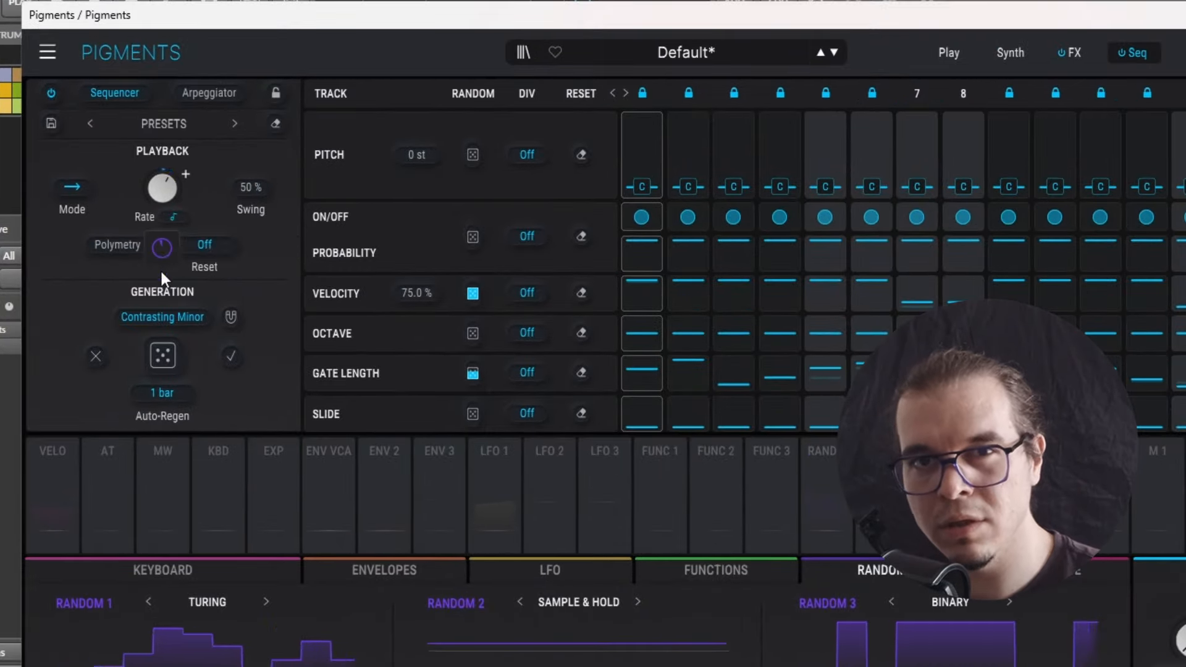
click(162, 271)
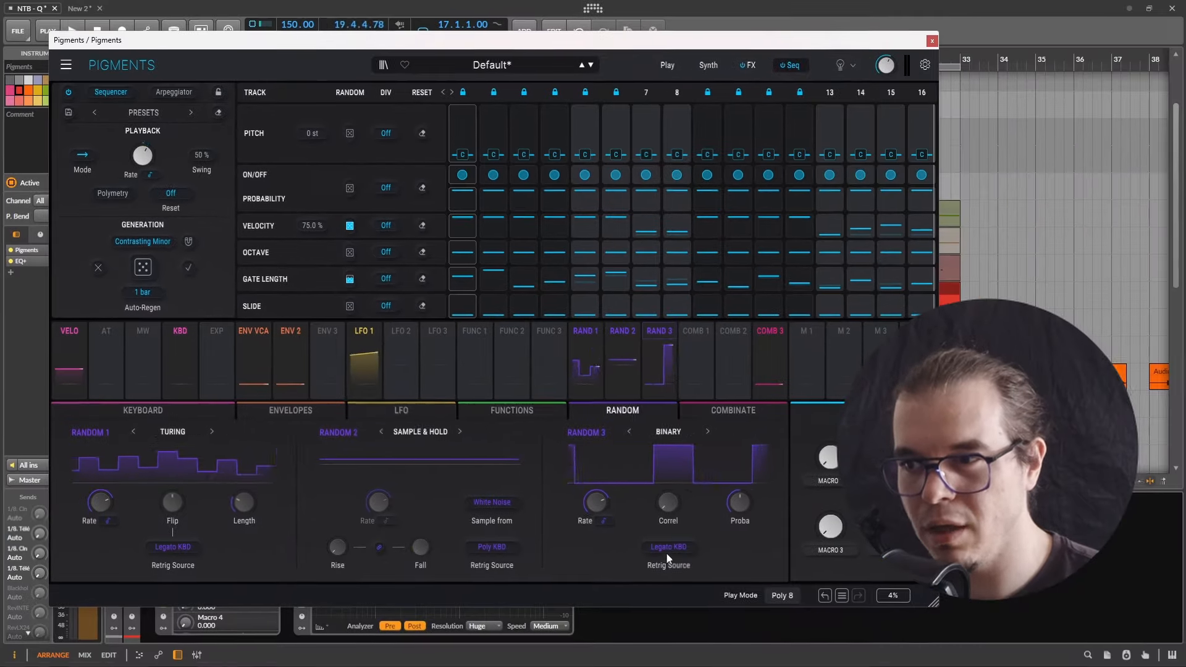
Step: Try a faster rate for Random 3 and lower its probability to about 0.11 while the sequence plays
mouse_move(667, 513)
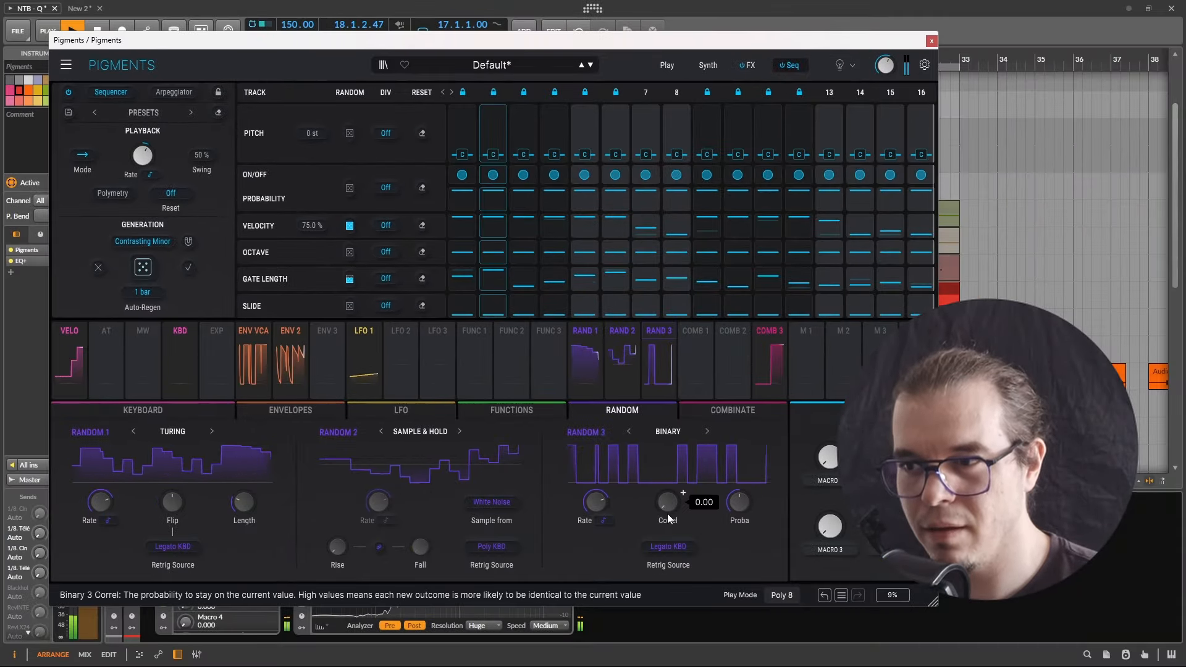
mouse_move(594, 499)
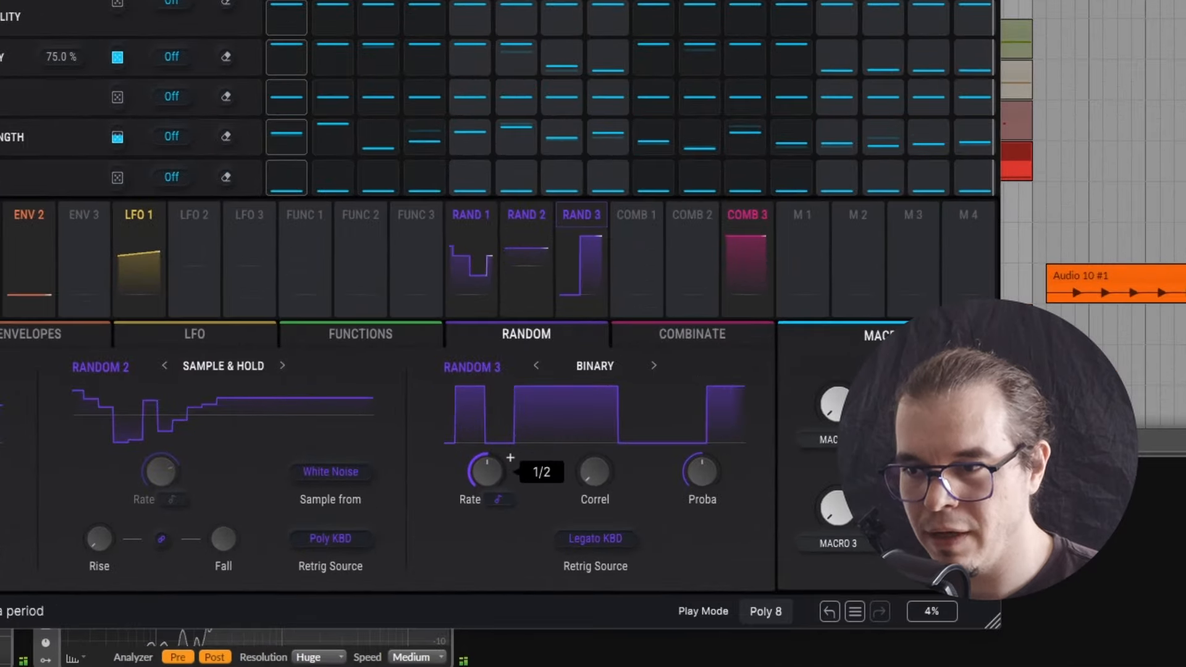
drag(487, 472, 487, 459)
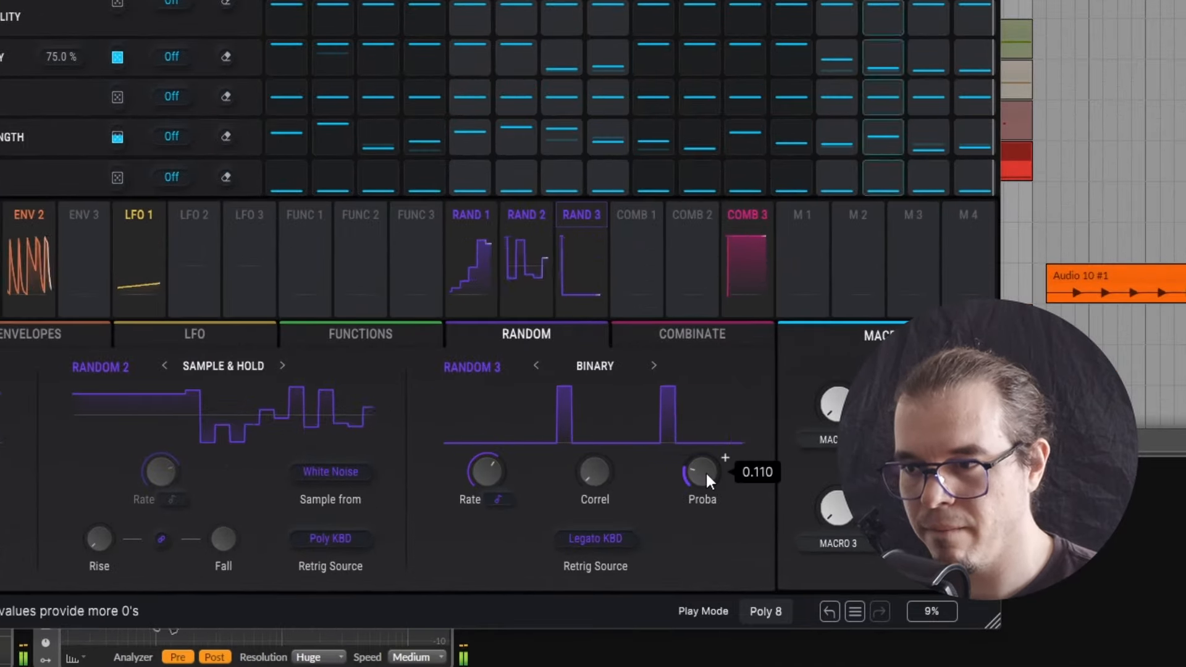
double_click(705, 468)
drag(705, 468, 705, 528)
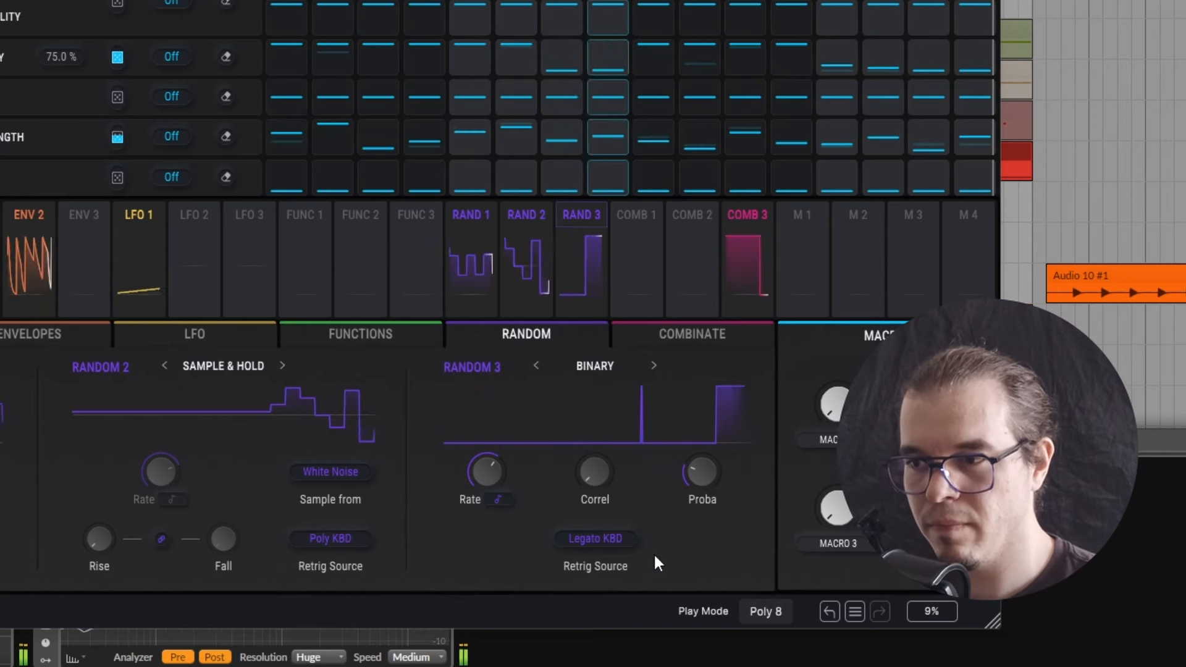
mouse_move(714, 487)
mouse_down()
mouse_move(706, 472)
mouse_move(709, 498)
mouse_up()
Step: Set Random 3's rate to 1/2, fine-tune its probability to about 0.10, and adjust its correlation
drag(486, 472, 487, 486)
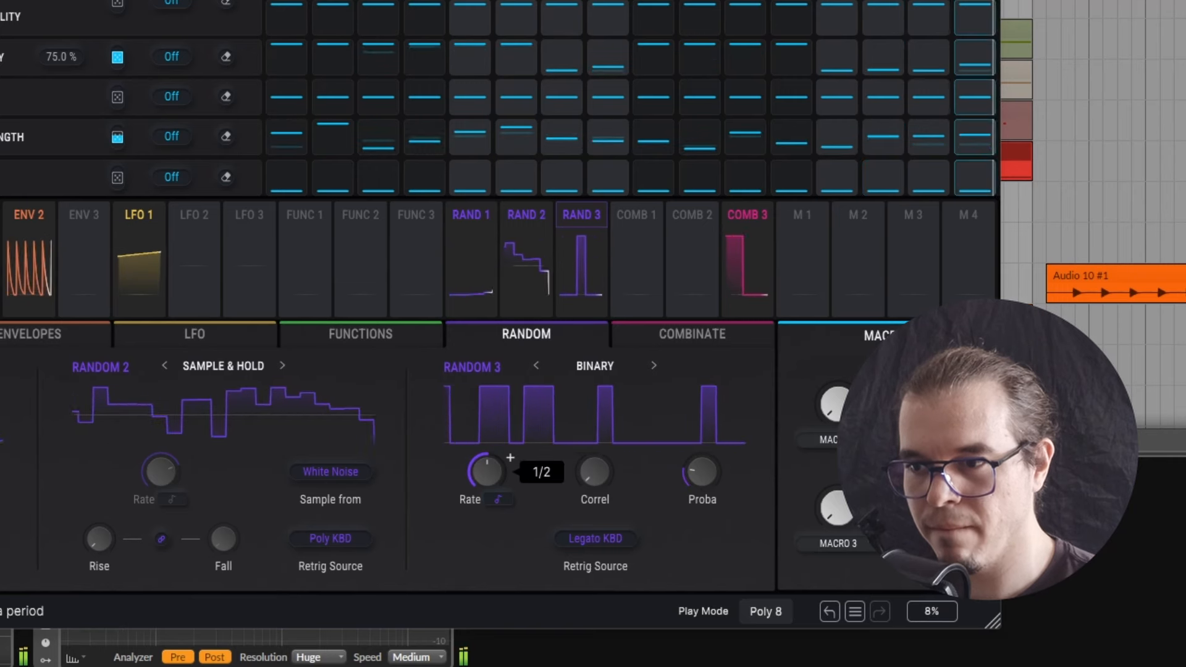
drag(693, 484, 706, 471)
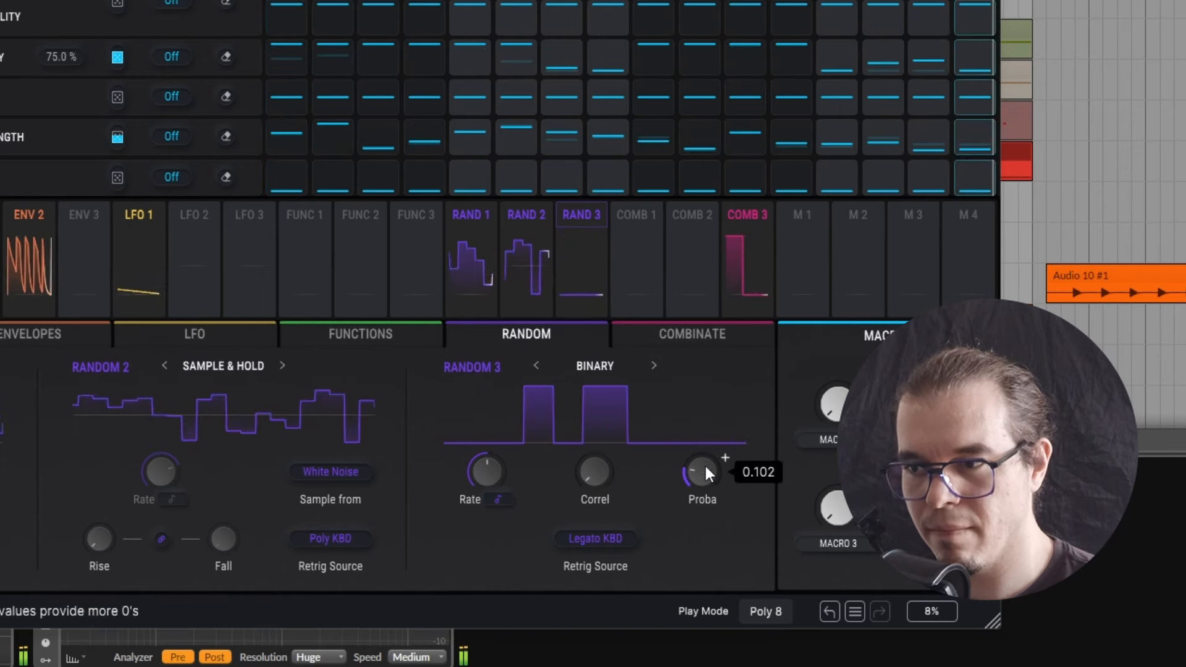
mouse_move(705, 461)
mouse_down()
mouse_move(705, 472)
mouse_move(702, 458)
mouse_up()
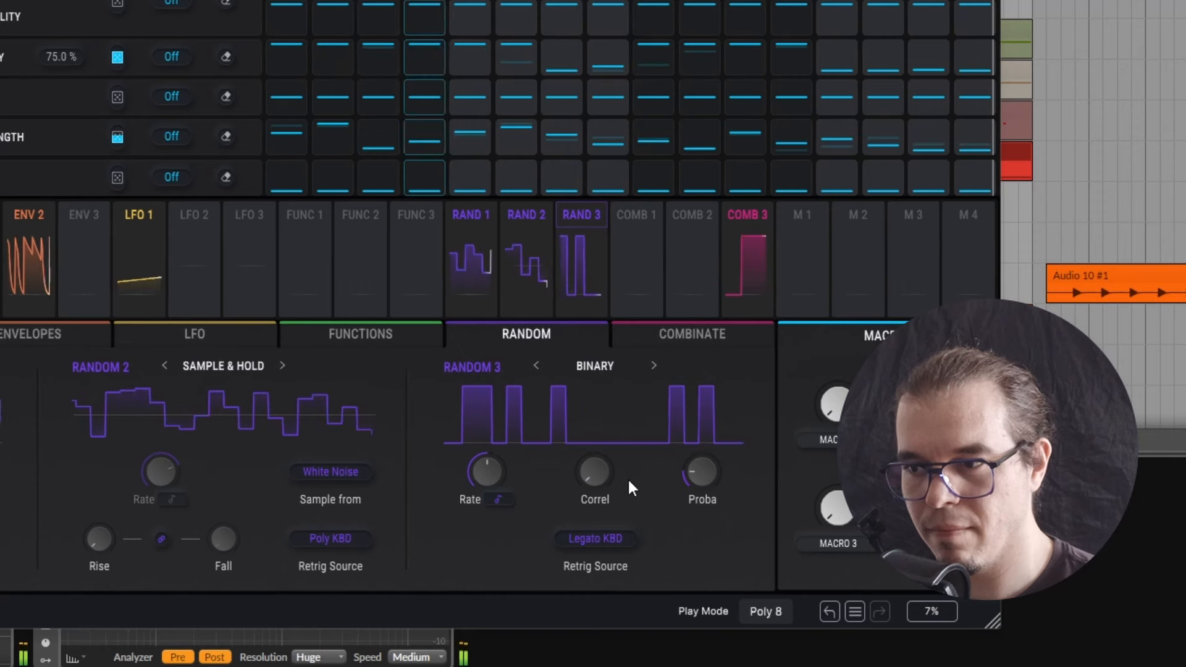
drag(596, 470, 599, 487)
double_click(598, 488)
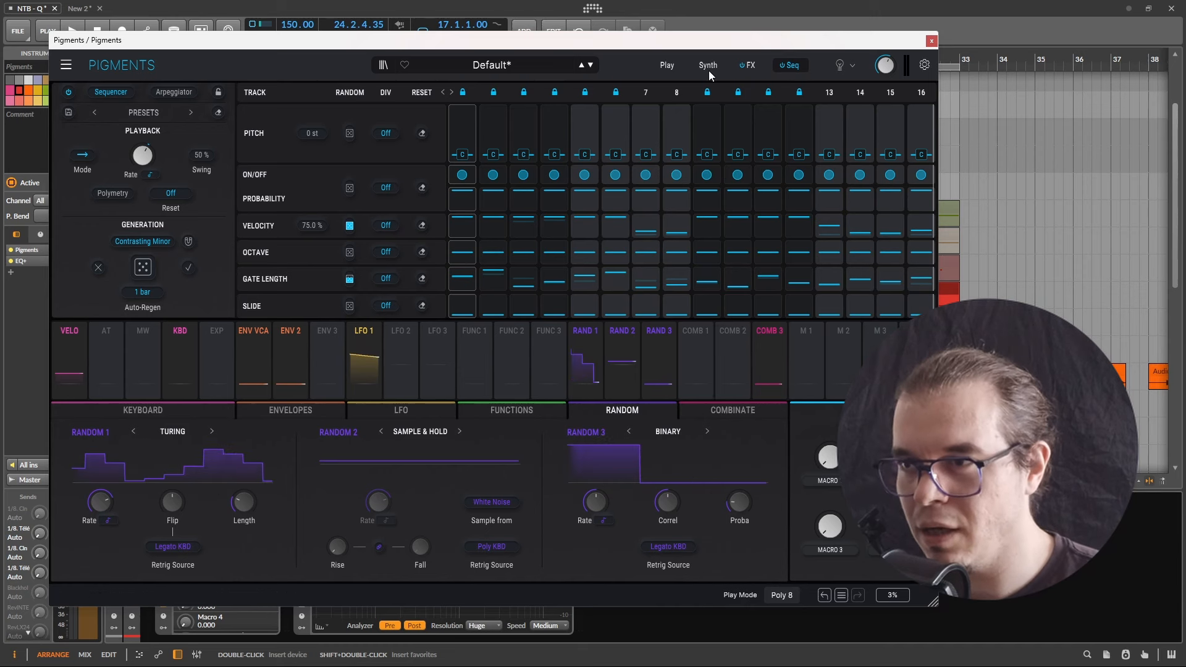
Step: Add Random 3 as a second modulation source for Env 2's decay and adjust its amount
click(304, 411)
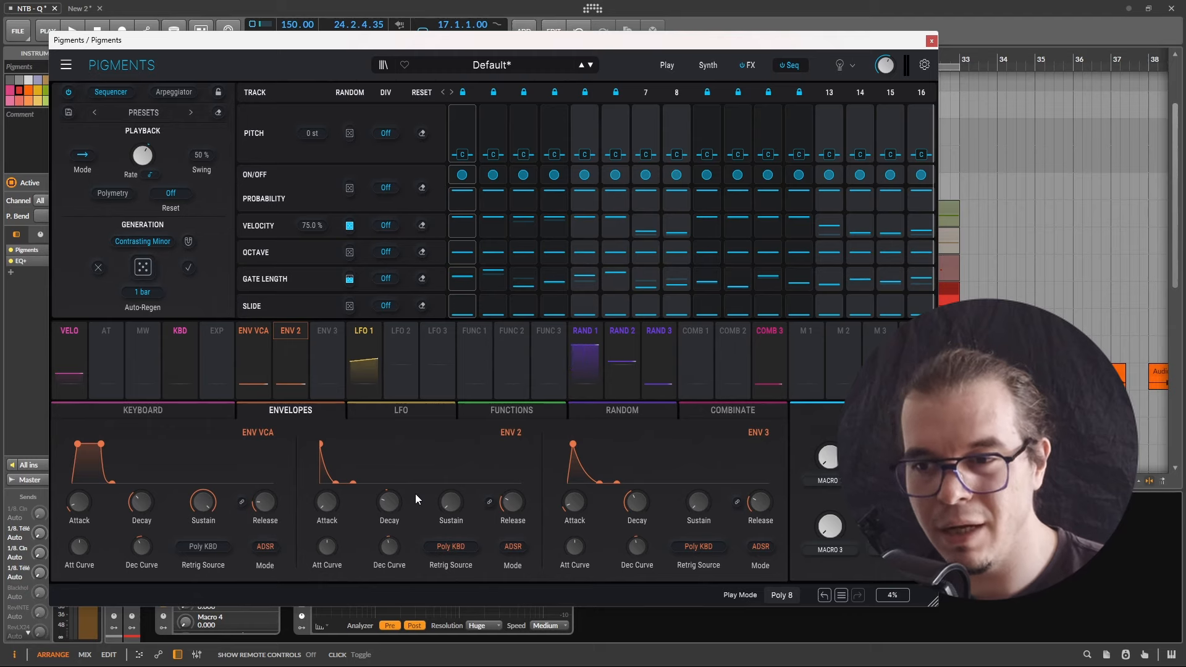
click(660, 332)
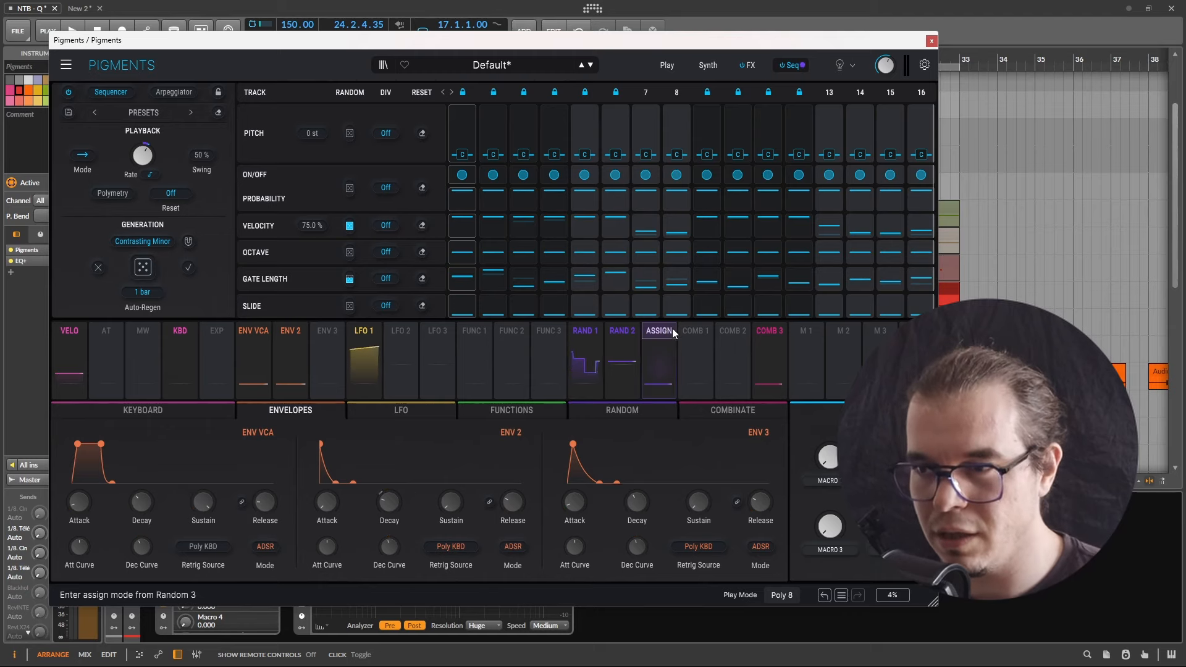
drag(409, 517, 389, 504)
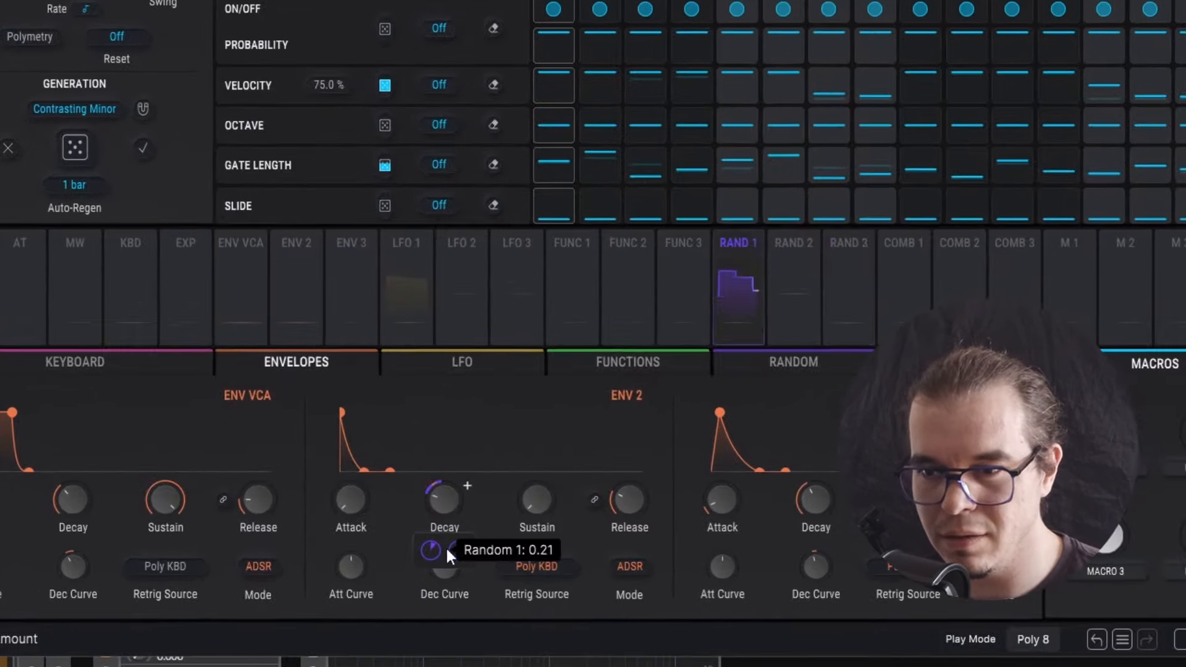
drag(459, 550, 459, 557)
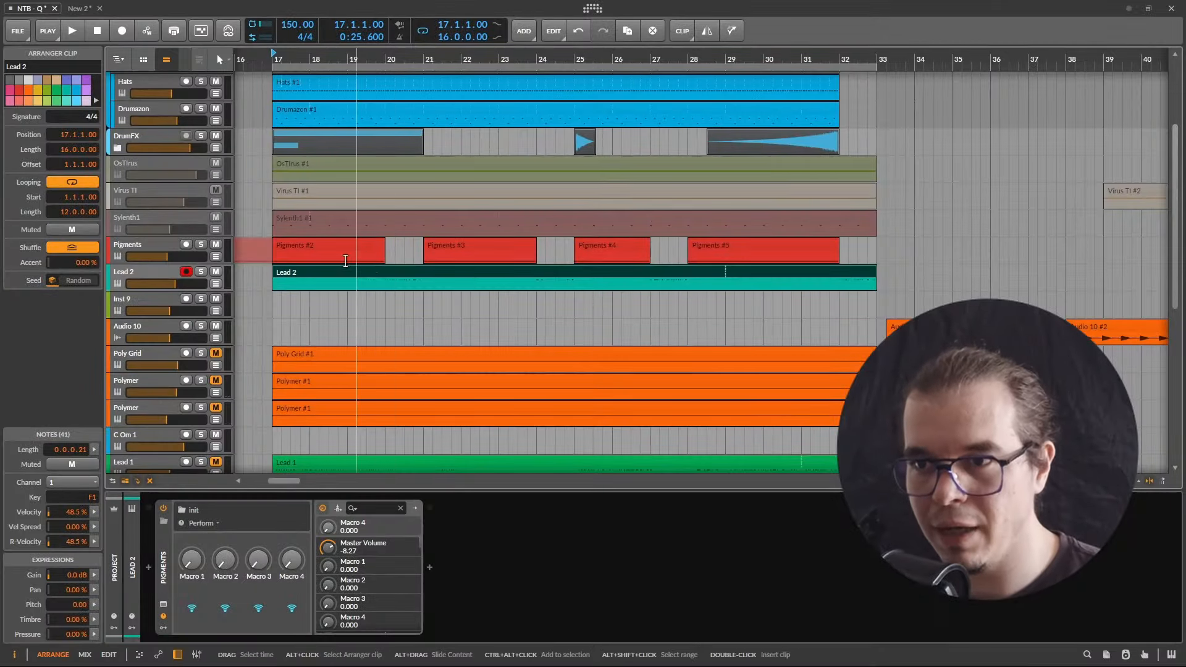
Step: Examine the gaps between the Pigments clips in the arrangement and select the first clip, Pigments #2
scroll(393, 245, up, 3)
click(393, 246)
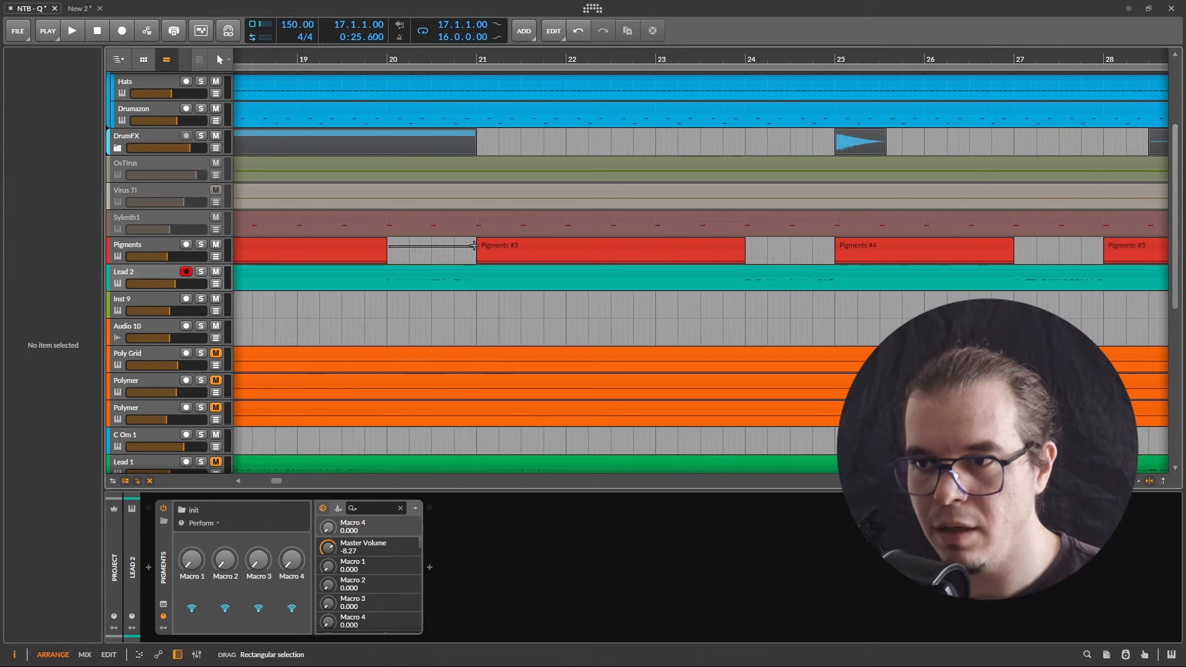
click(365, 255)
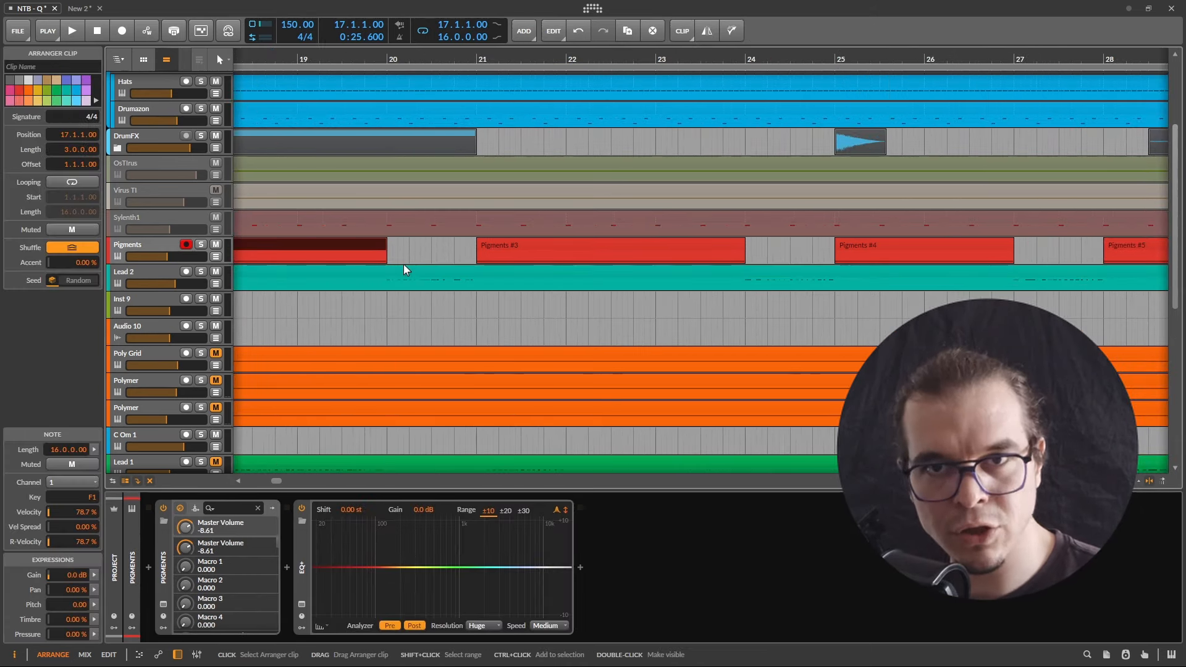
scroll(391, 296, down, 2)
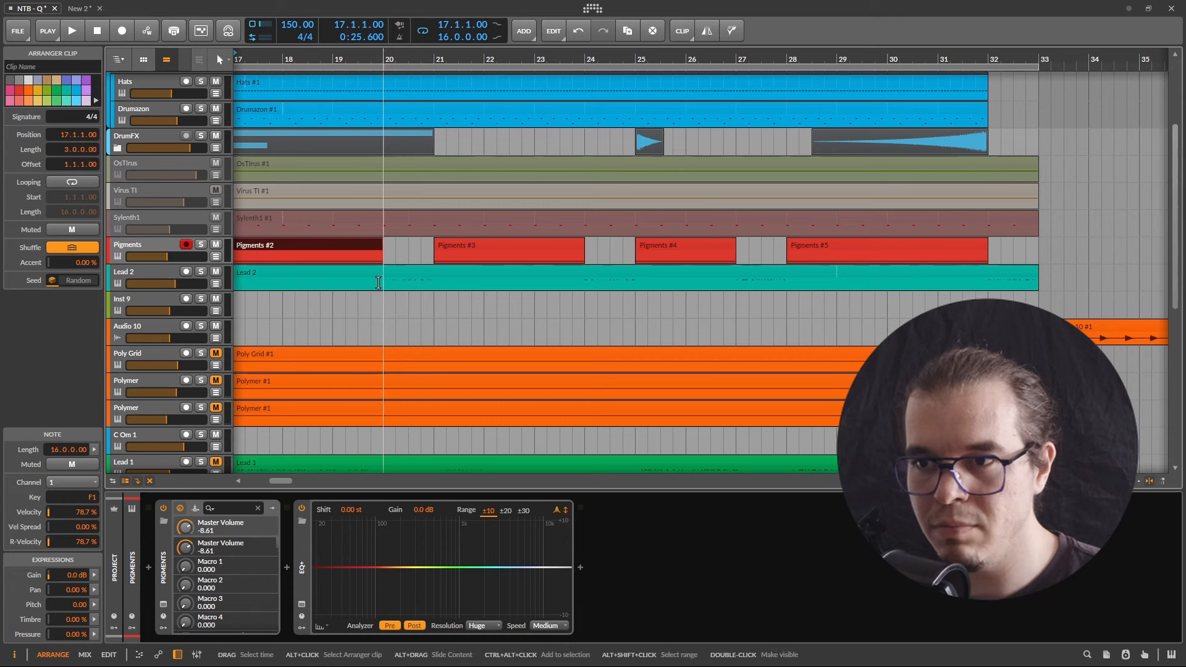
Step: Select the Lead 2 track, view its Pigments instrument, and close the plugin window
drag(384, 277, 408, 277)
click(445, 281)
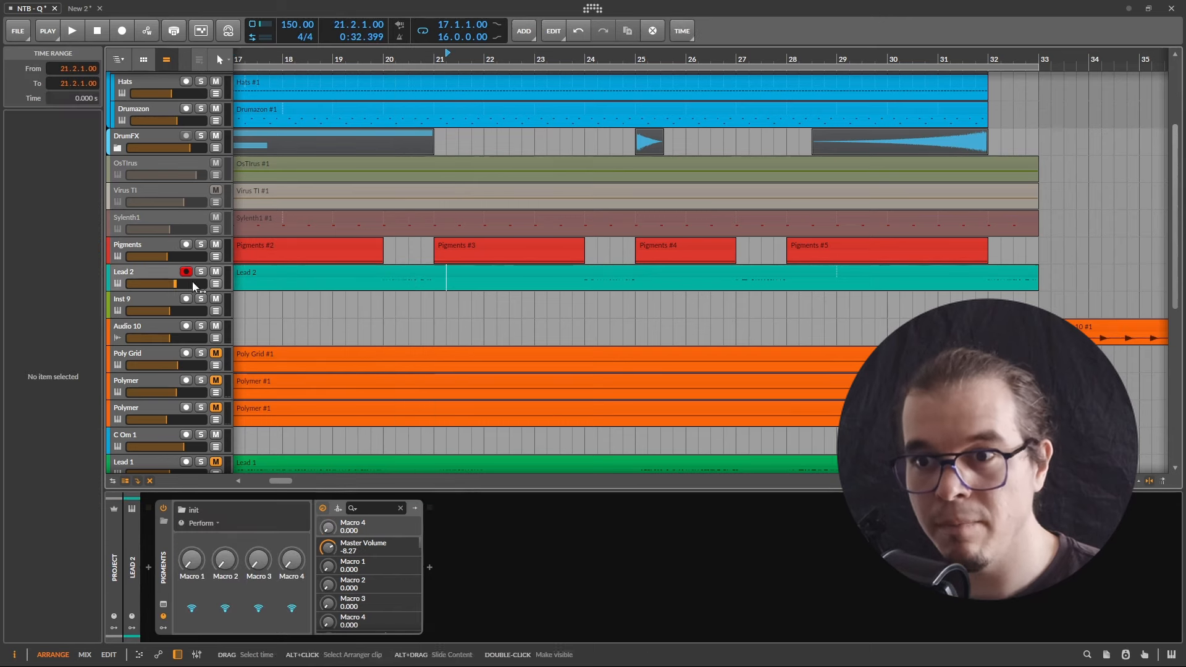
click(131, 274)
click(163, 603)
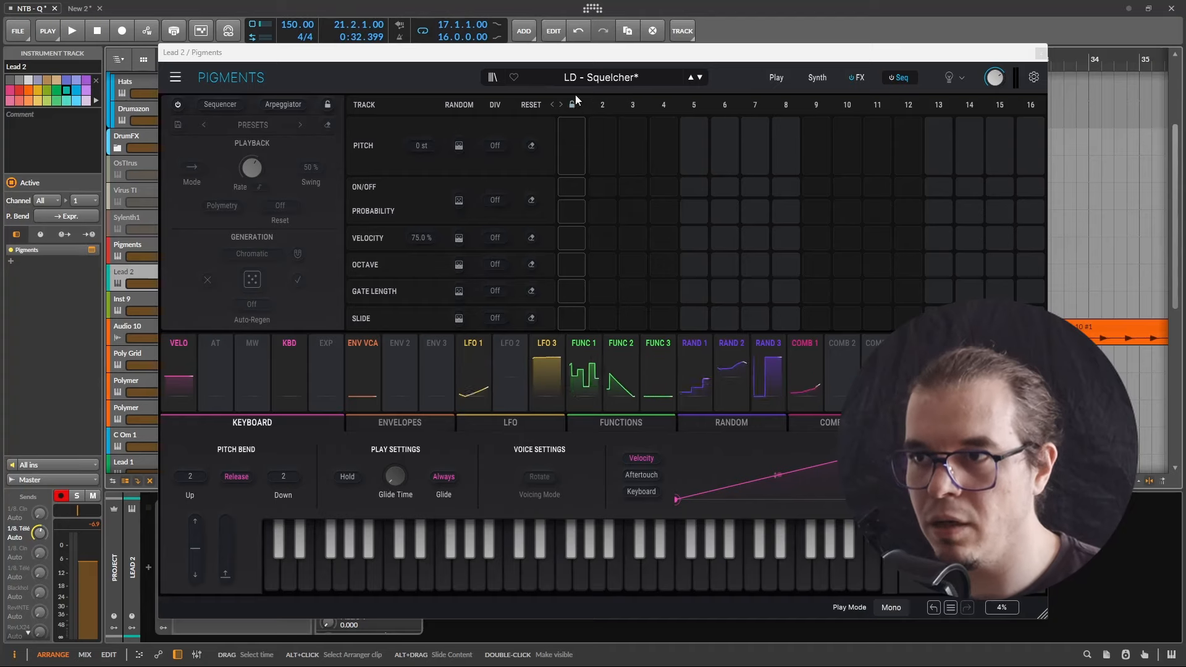
click(1041, 54)
Step: Play the arrangement from bar 17 with the Pigments #2 clip selected, briefly viewing that track's Pigments window
scroll(522, 216, down, 3)
click(410, 247)
scroll(624, 273, up, 2)
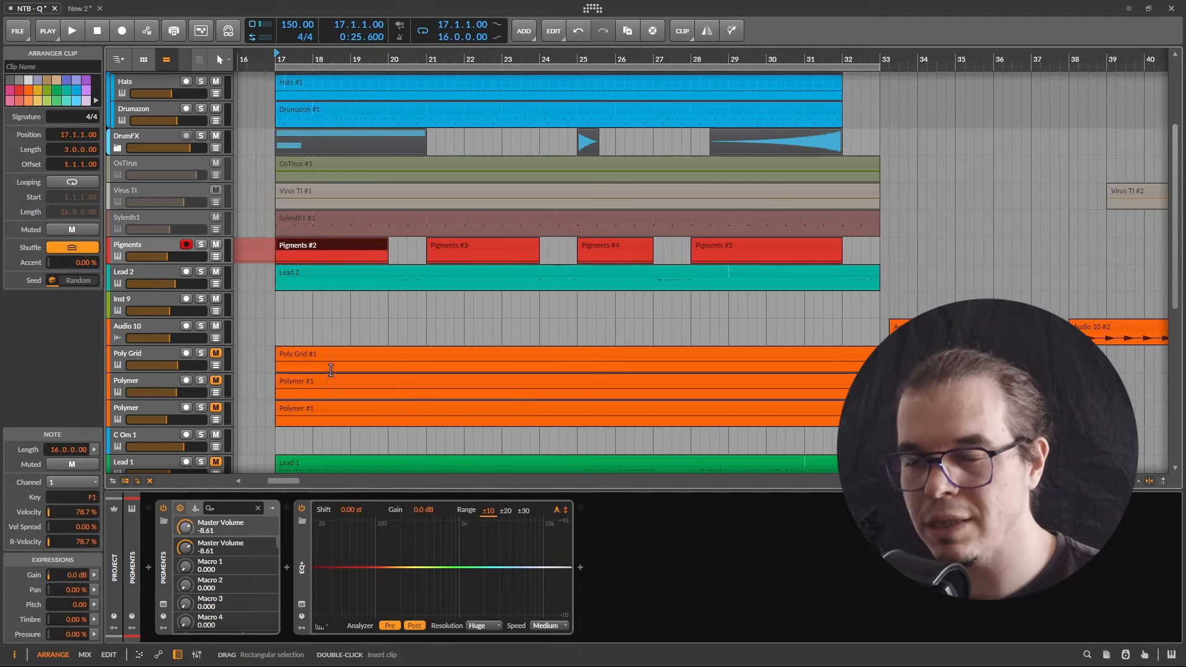
key(space)
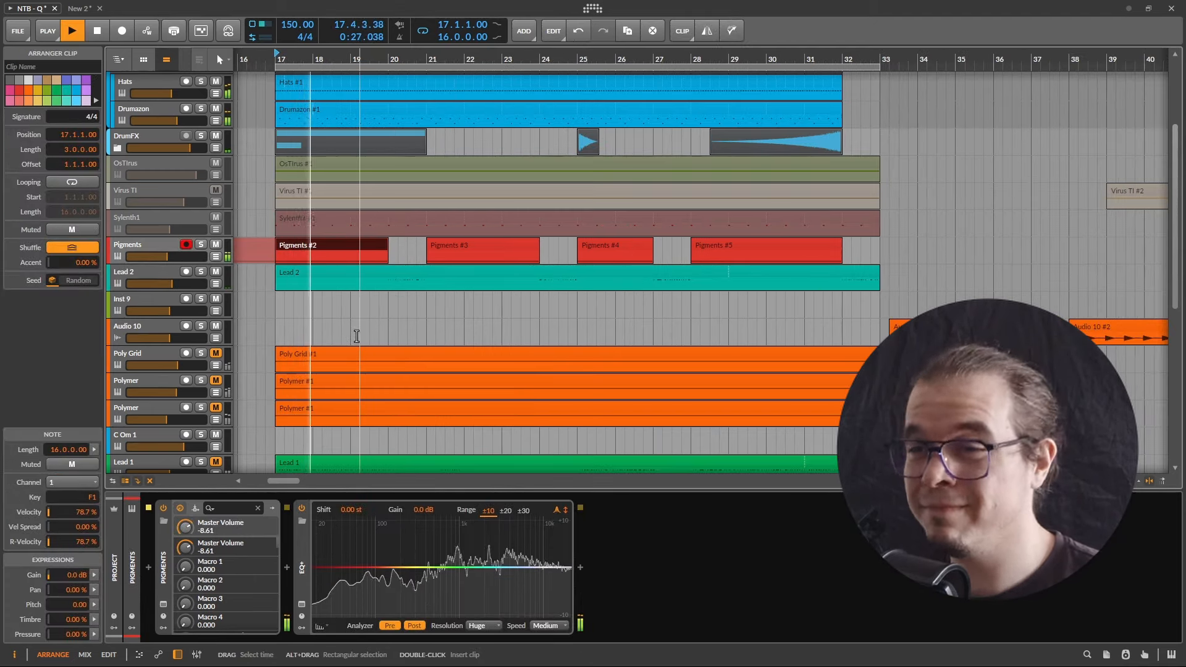
click(164, 604)
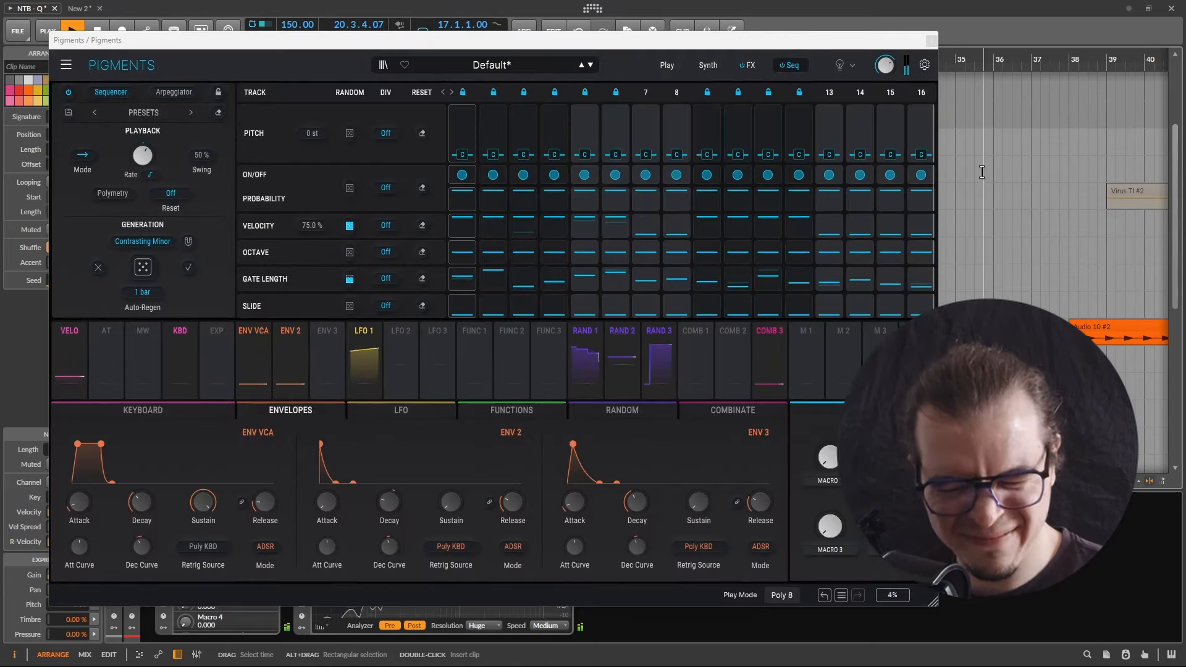
click(931, 40)
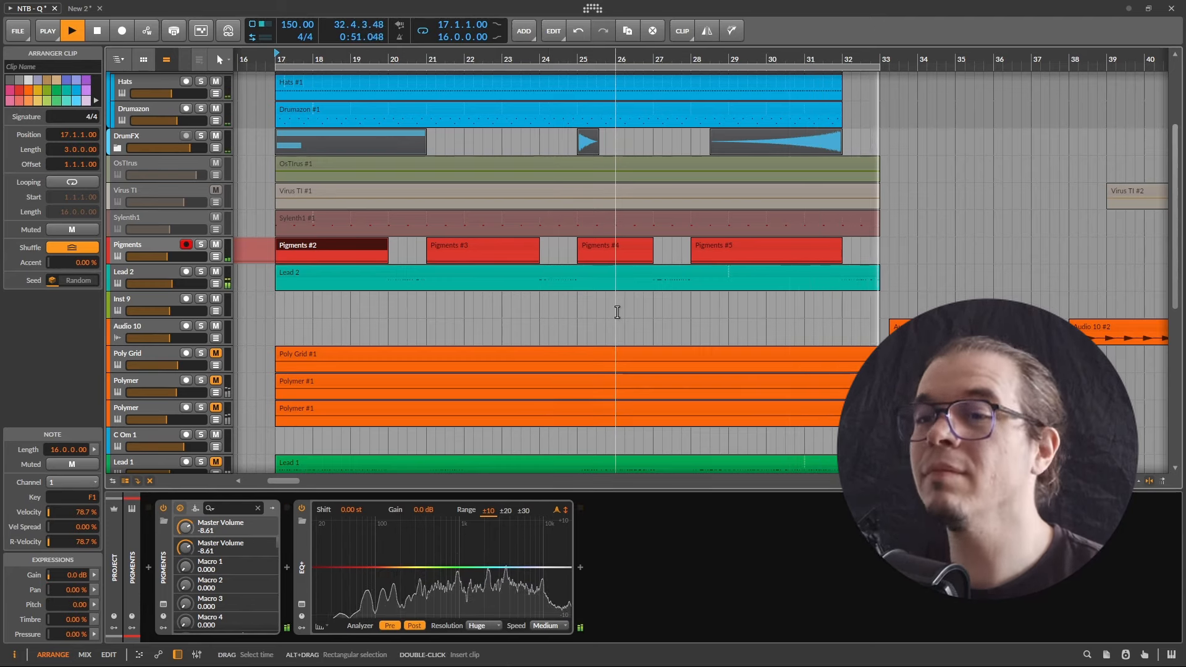
key(space)
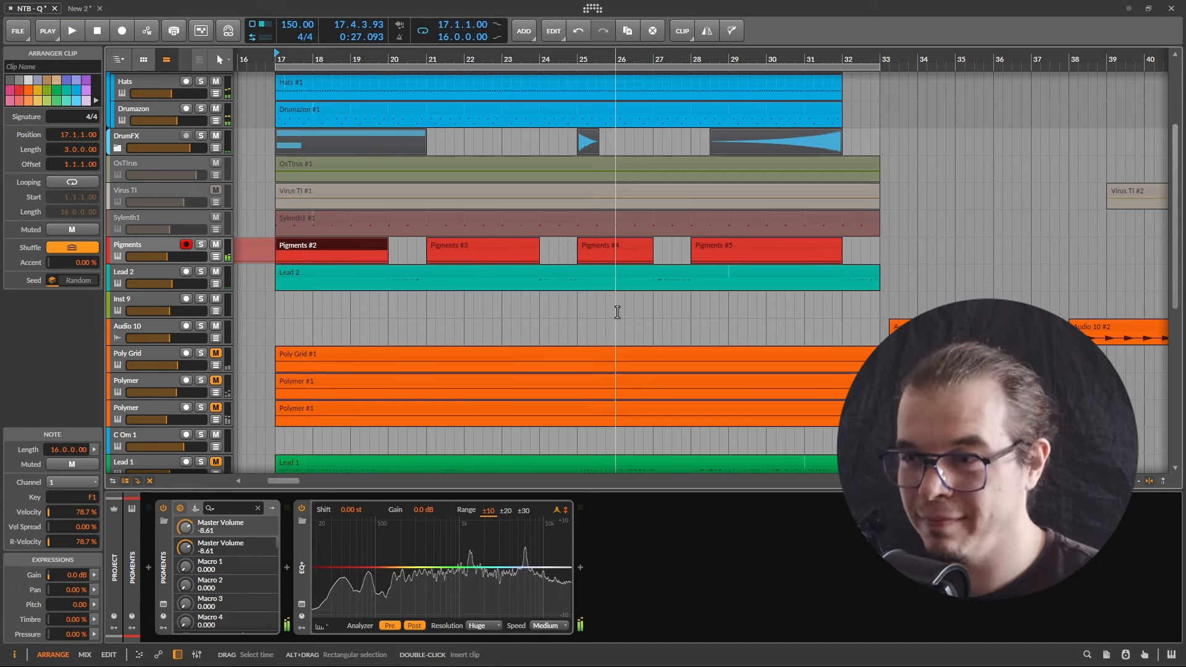